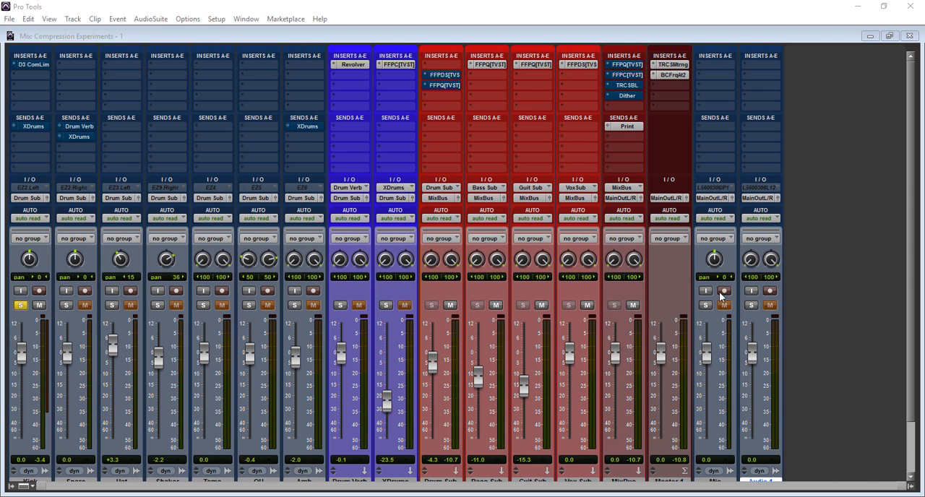
Play back the soloed Kick track to hear it without compression.
left_click(851, 251)
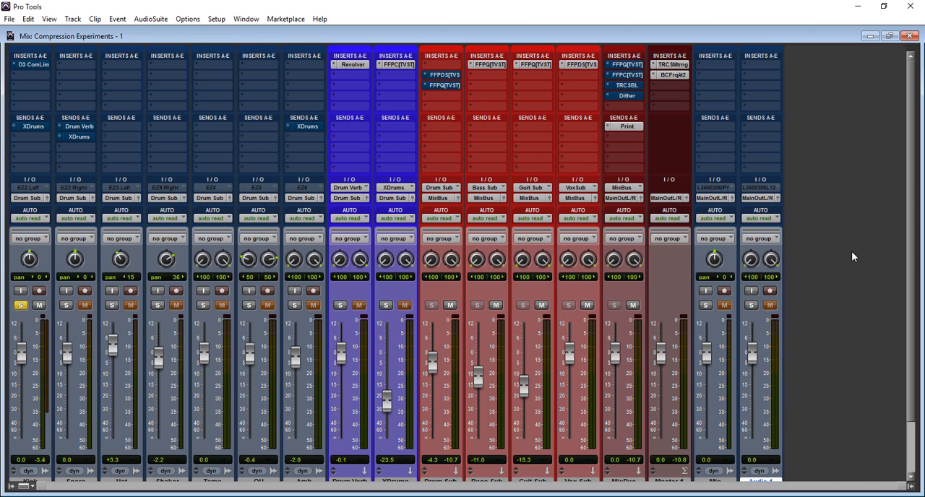
key("space")
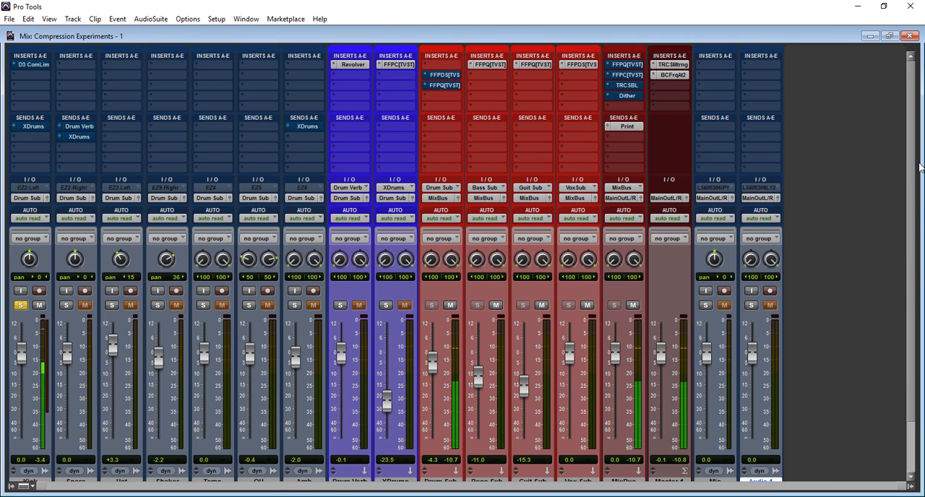
left_click_drag(910, 265, 916, 66)
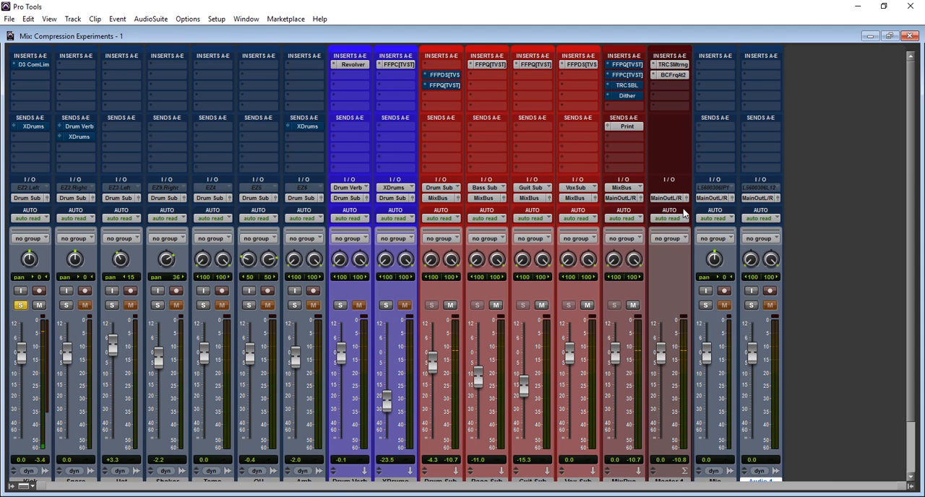
Open the Kick track's compressor and repeatedly toggle its bypass to compare the Kick Thump preset with the dry sound, leaving the effect active.
left_click(28, 65)
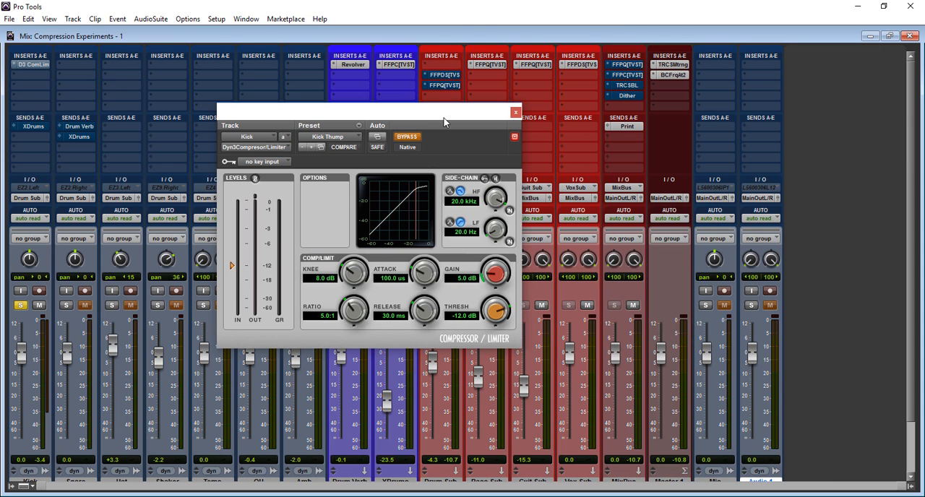
left_click(409, 136)
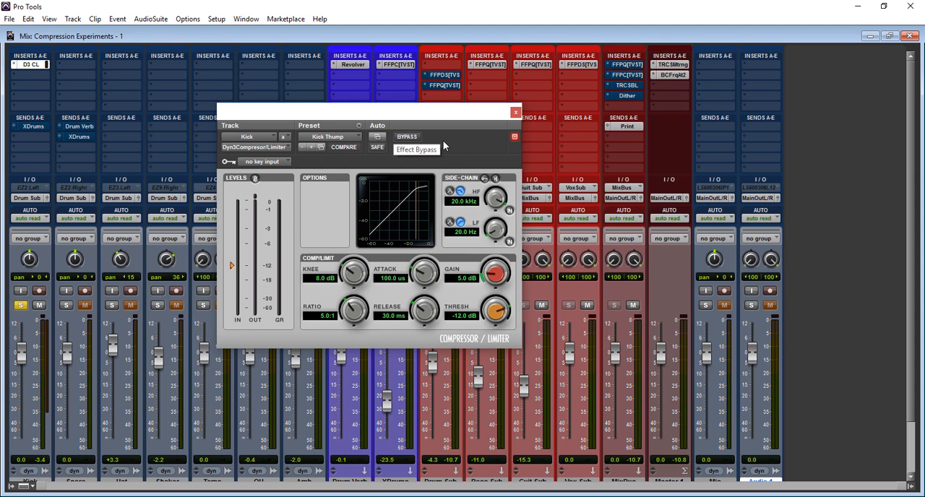
left_click(405, 136)
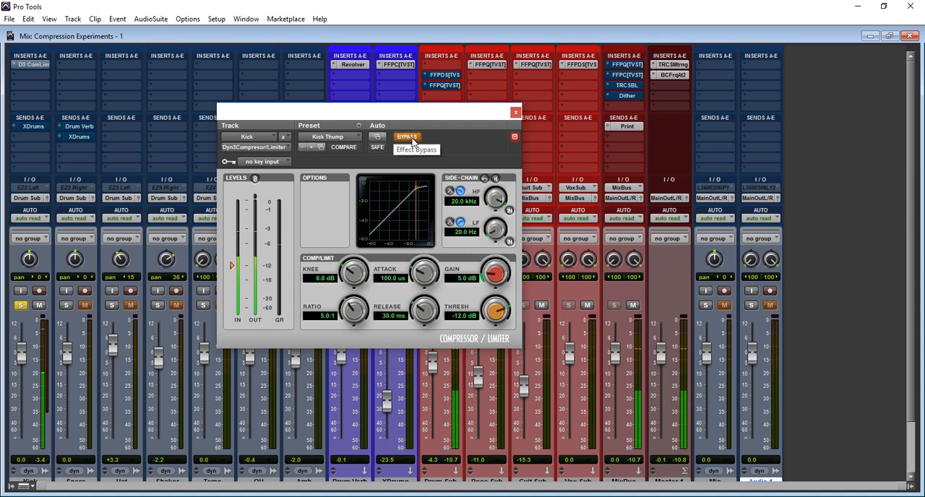
left_click(409, 137)
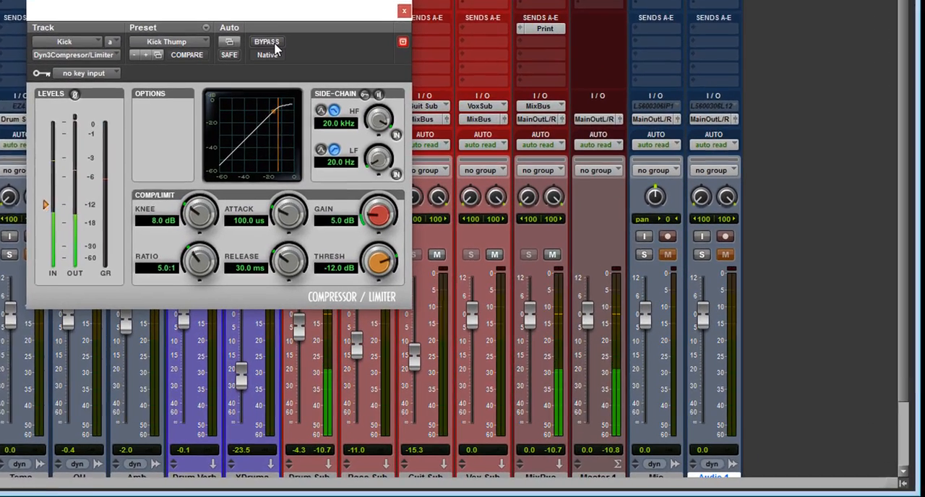
left_click(413, 141)
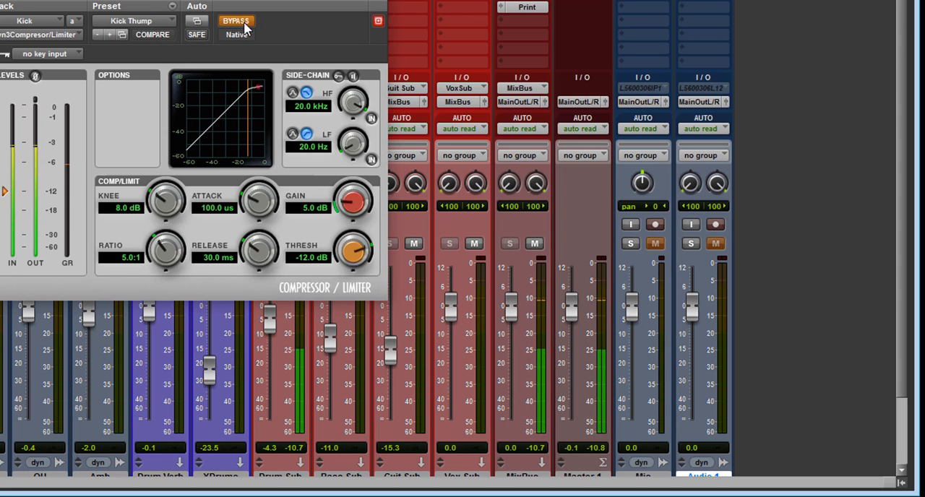
left_click(245, 23)
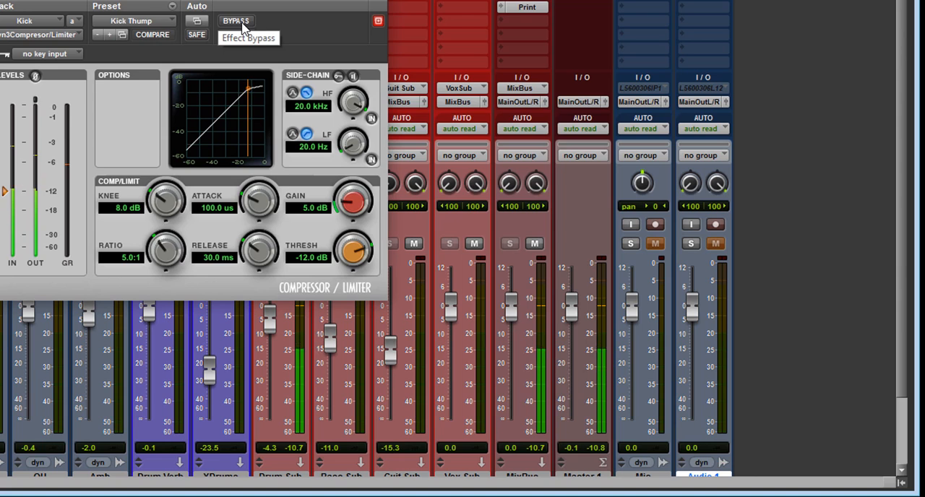
left_click(239, 22)
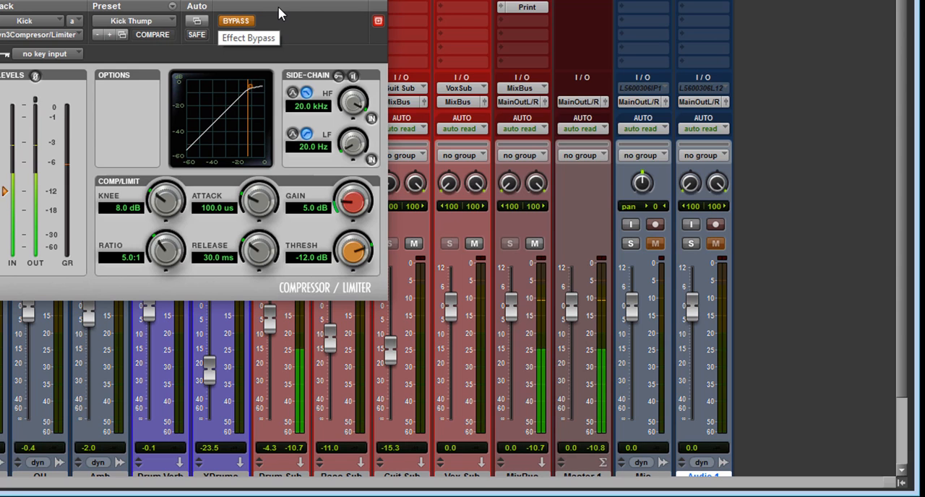
left_click(238, 21)
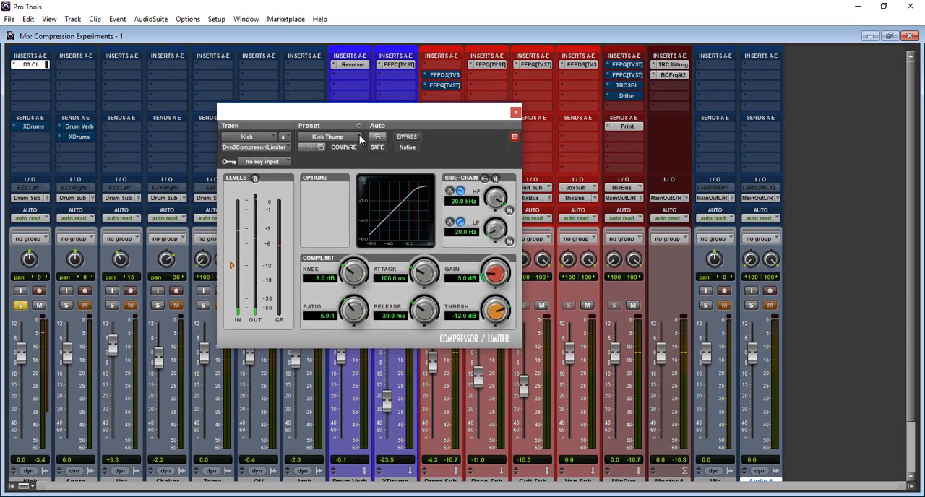
Load the compressor's factory default preset with the threshold lowered to -34.0 dB, and compare the kick against the bypassed sound.
left_click(347, 137)
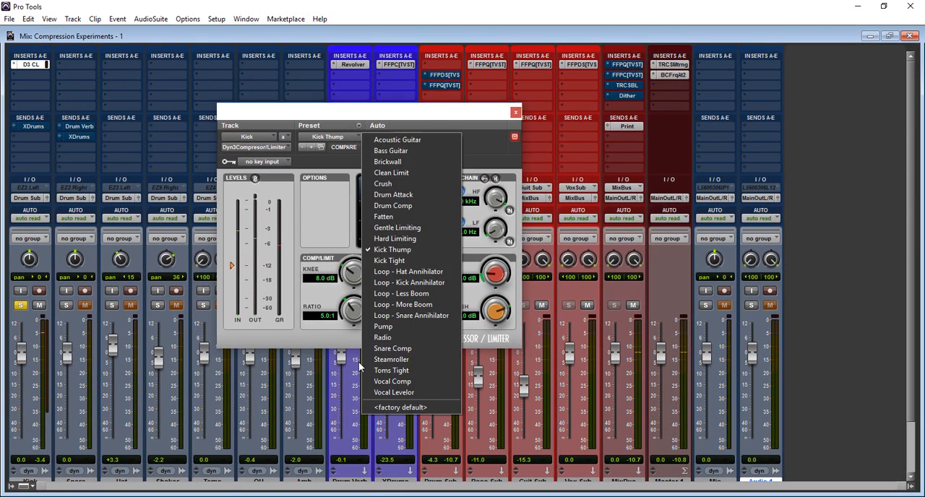
left_click(400, 409)
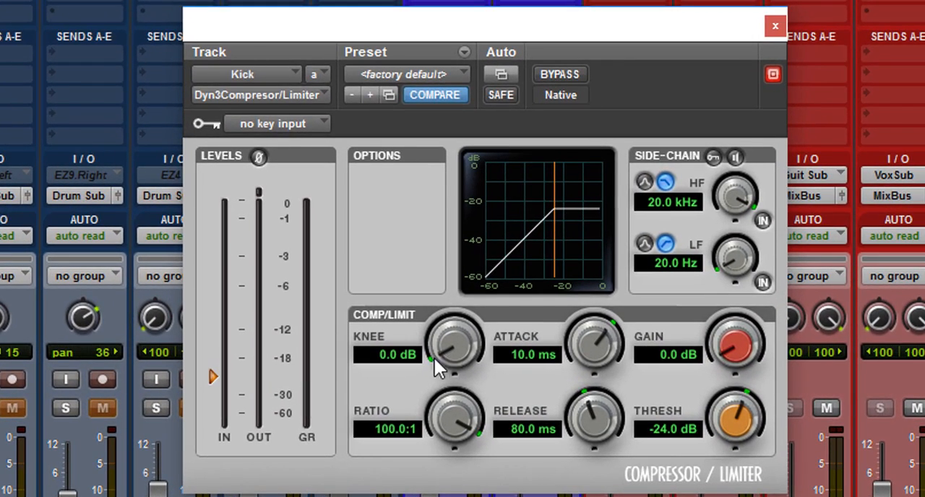
left_click_drag(451, 328, 469, 495)
left_click_drag(739, 402, 681, 455)
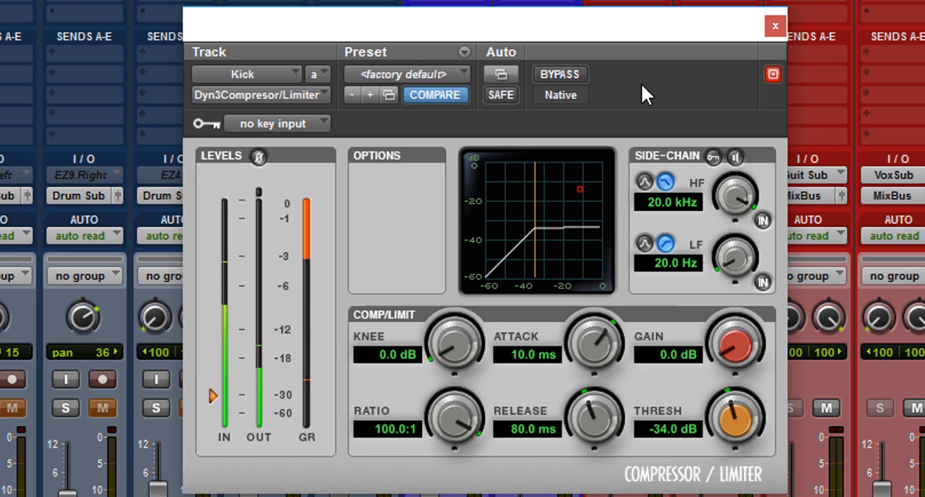
left_click(571, 77)
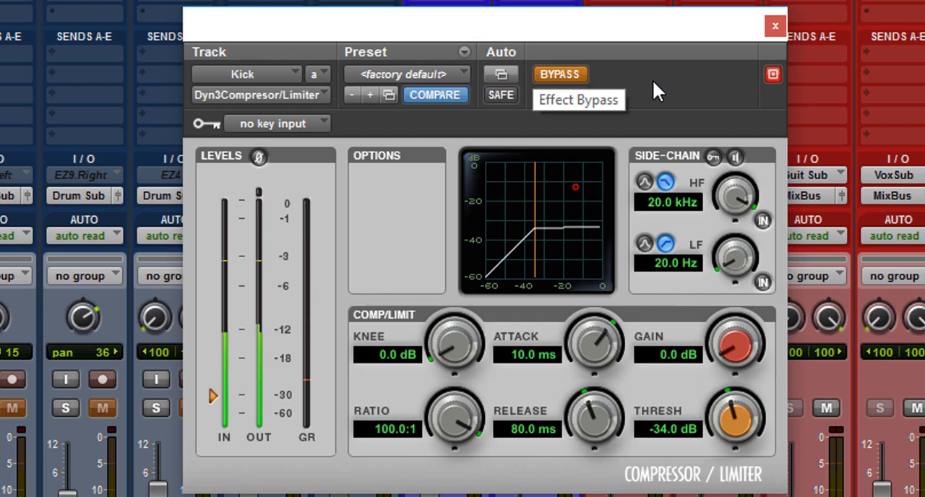
left_click(574, 71)
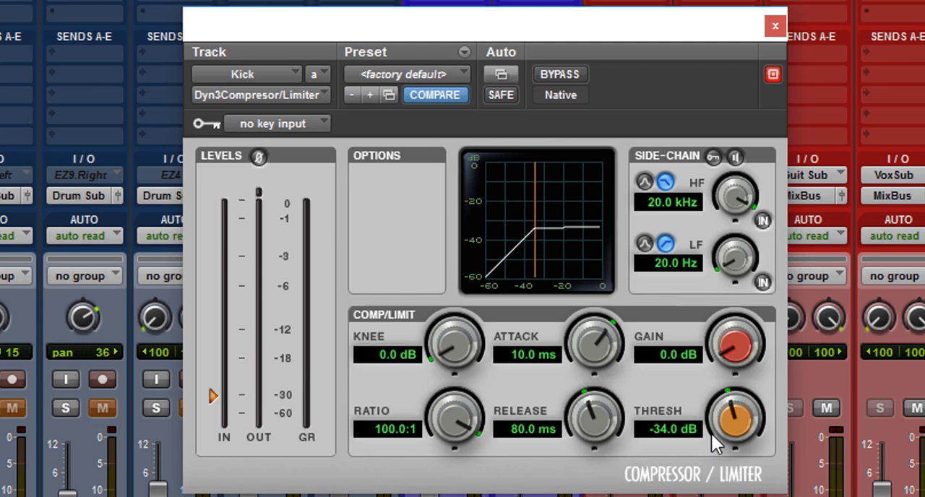
Raise the kick compressor's threshold to -14.7 dB and its makeup gain to 5.0 dB.
left_click_drag(727, 423, 752, 345)
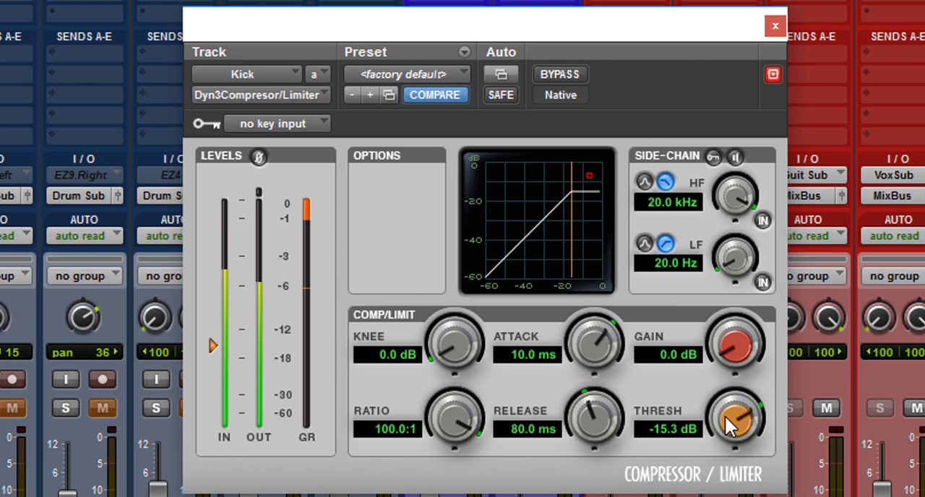
left_click_drag(725, 416, 725, 410)
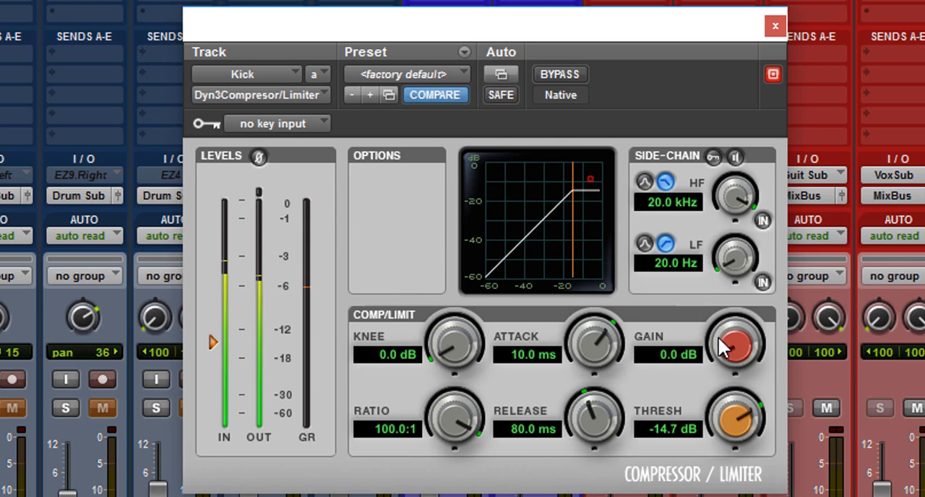
left_click_drag(717, 344, 726, 321)
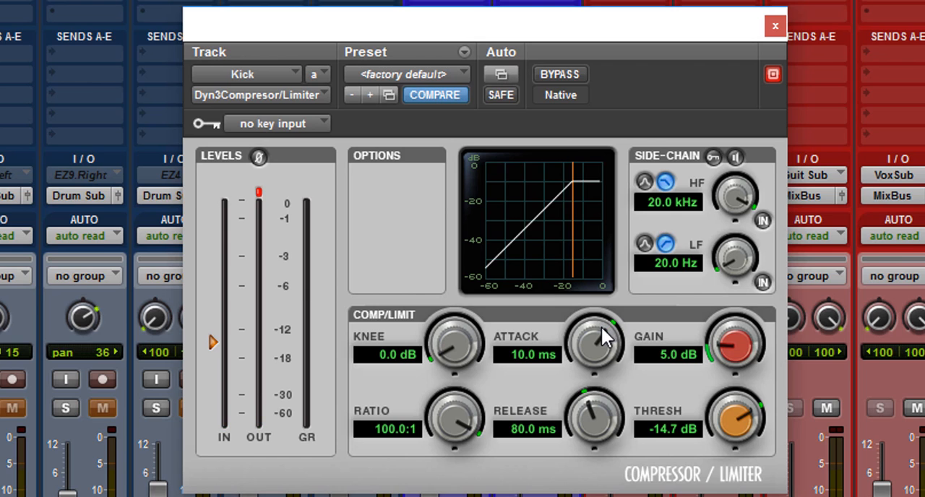
Set the attack to 10.0 us, release to 4.0 s and gain to 0.0 dB, and compare the kick against bypass.
left_click_drag(601, 327, 526, 496)
left_click_drag(588, 409, 654, 229)
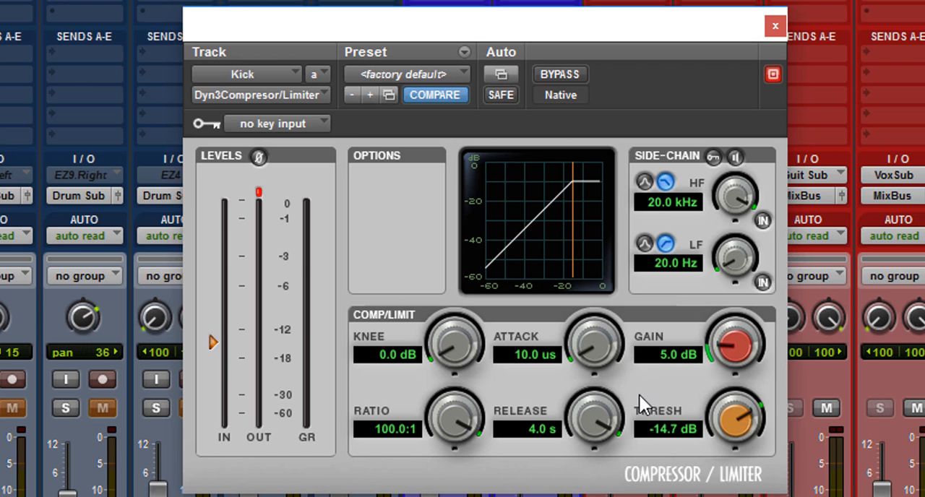
left_click(737, 324, "alt")
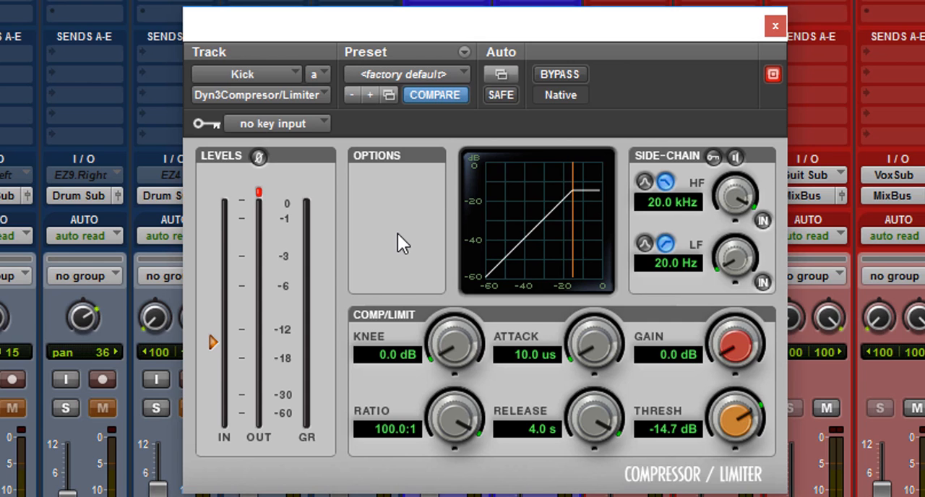
left_click(547, 71)
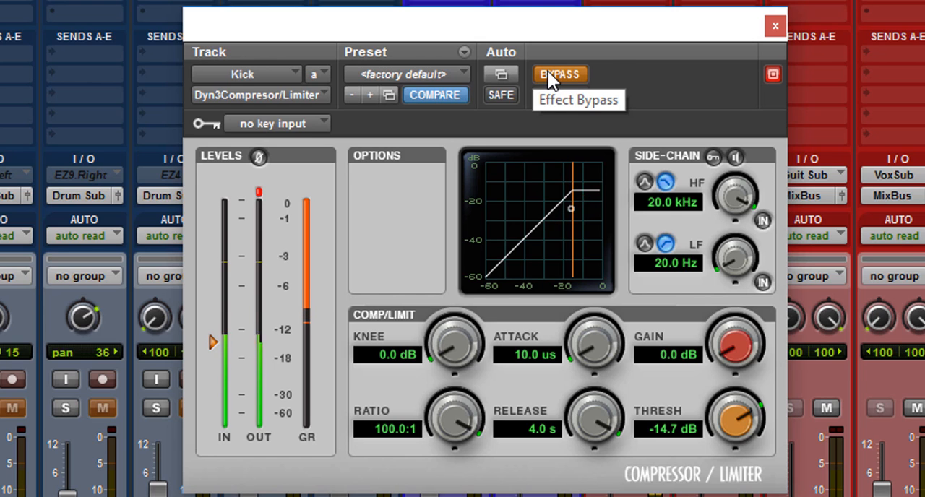
left_click(548, 70)
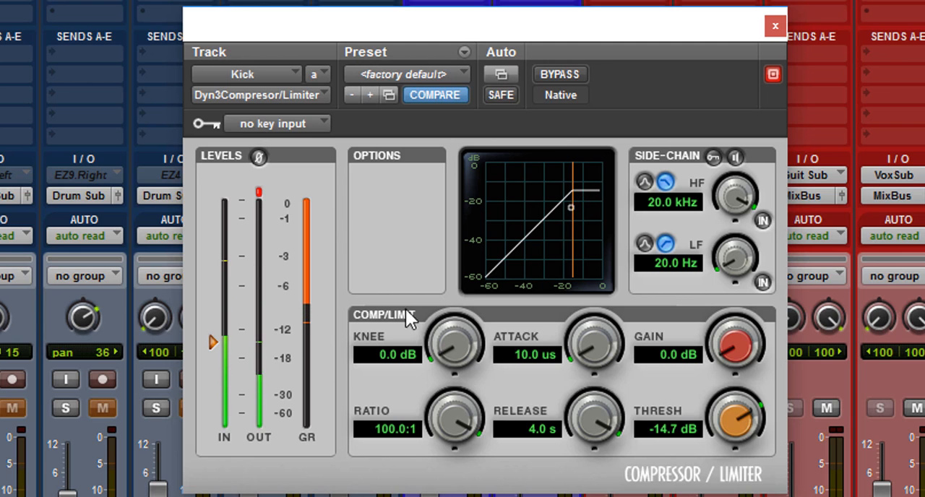
Raise the gain to 10.5 dB and audition shorter release times on the kick compressor, ending at 113.8 ms.
left_click_drag(733, 349, 732, 239)
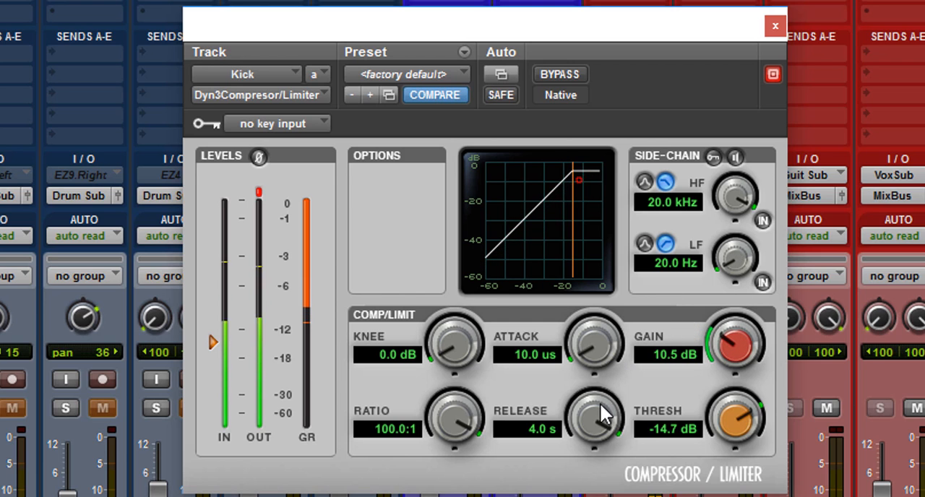
left_click_drag(592, 408, 555, 466)
left_click_drag(585, 424, 531, 463)
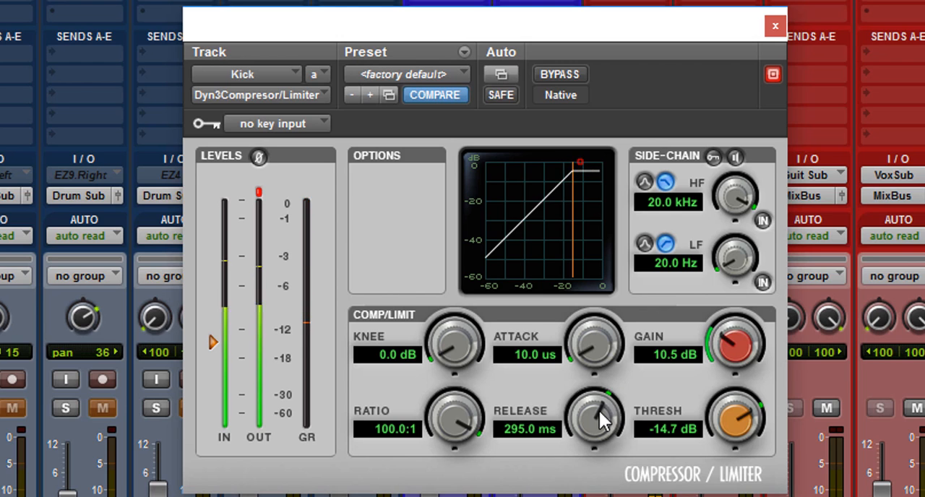
left_click_drag(598, 402, 624, 366)
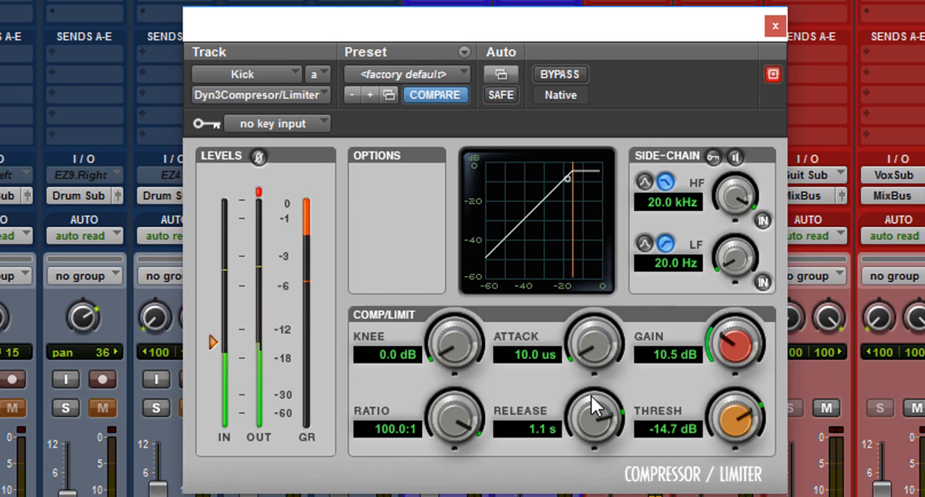
left_click_drag(597, 401, 556, 450)
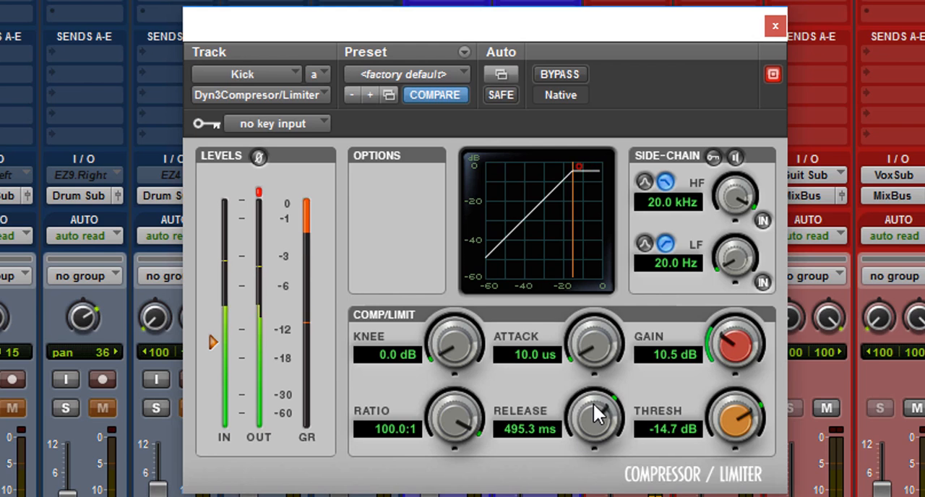
left_click_drag(600, 402, 545, 492)
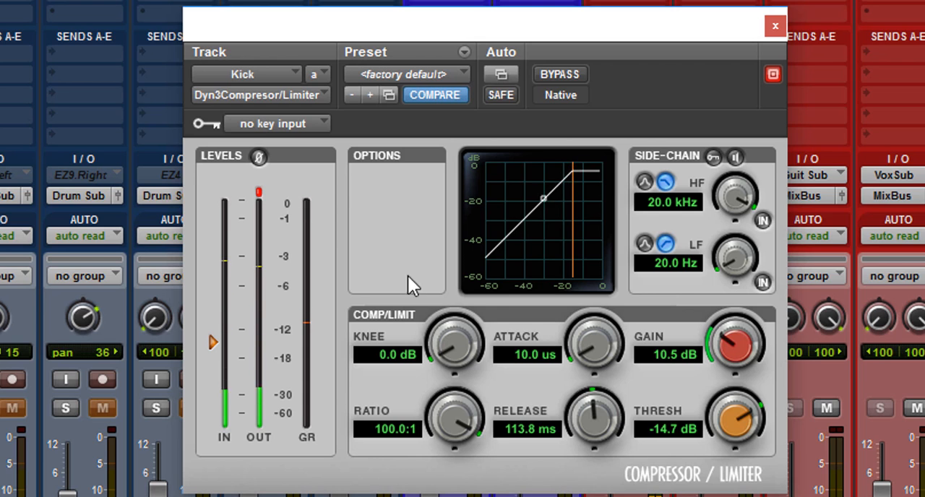
Load the Crush preset on the kick compressor and toggle bypass during playback to compare it with the dry sound.
left_click(467, 72)
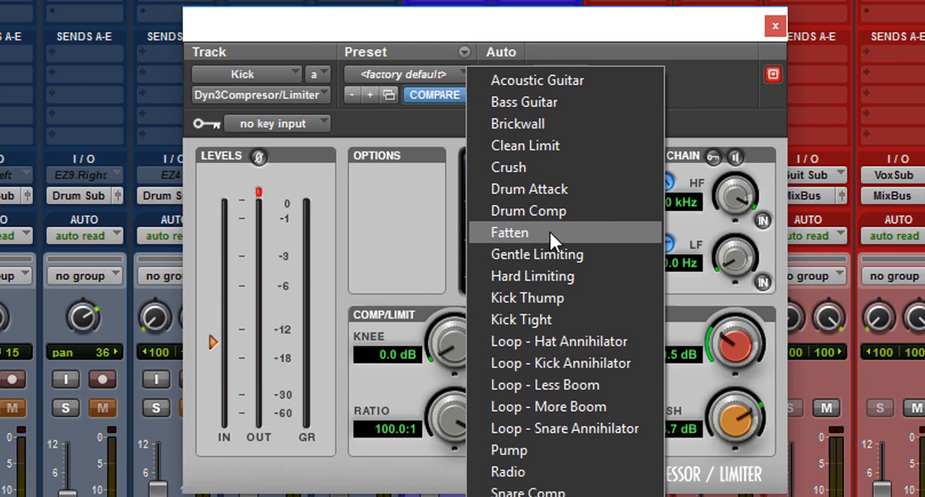
left_click(567, 172)
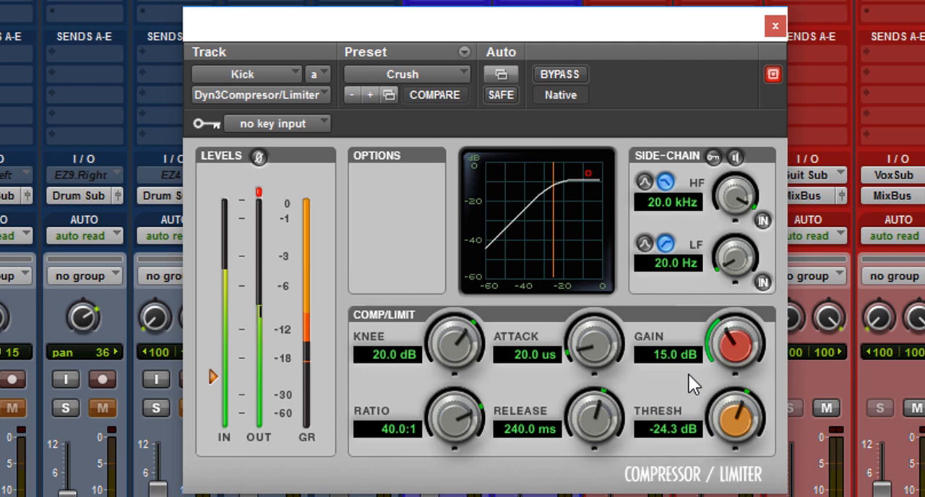
left_click(558, 75)
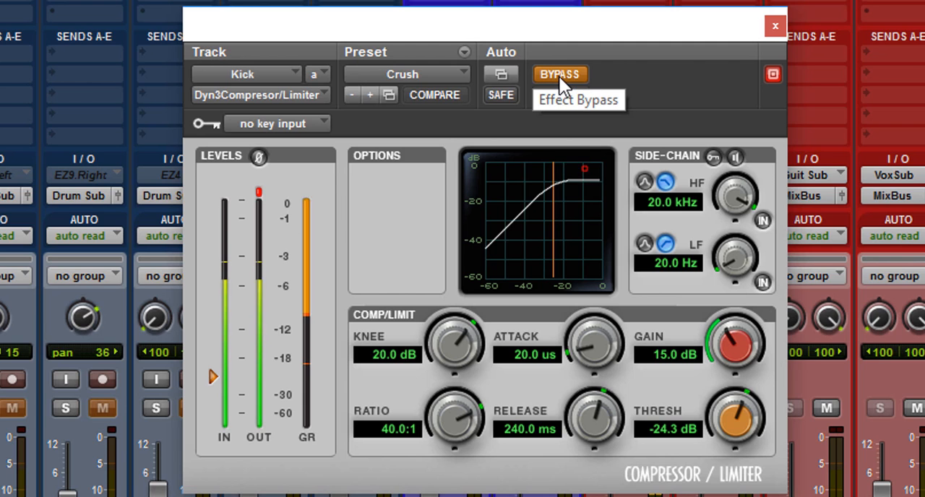
left_click(559, 77)
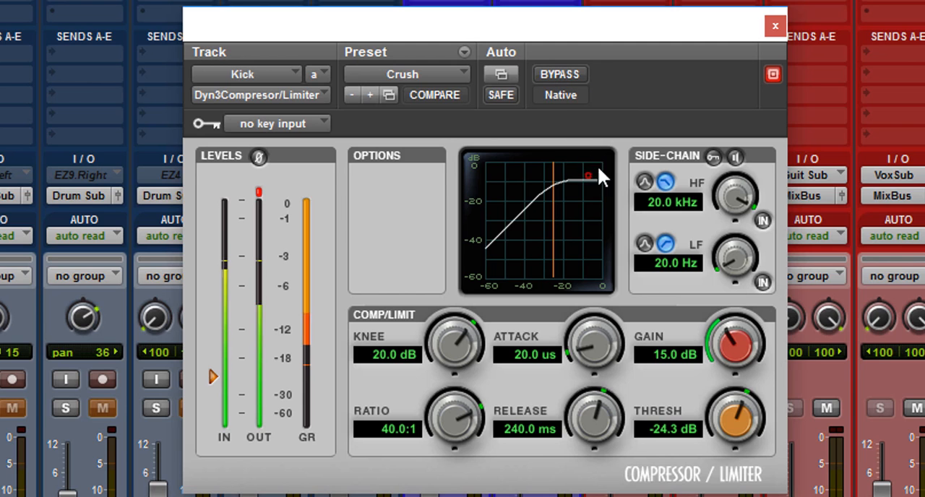
Raise the Crush preset's threshold to -11.4 dB and reduce its makeup gain to 7.5 dB.
left_click_drag(731, 418, 749, 347)
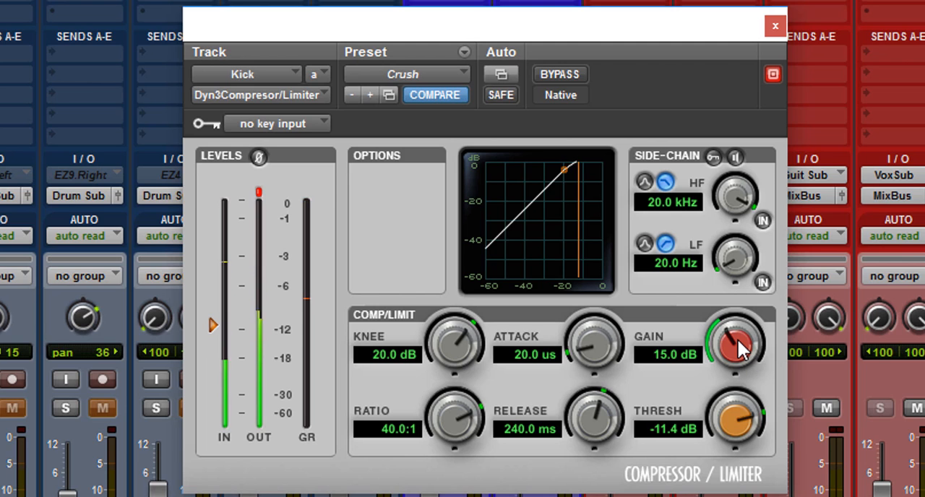
left_click_drag(730, 350, 706, 372)
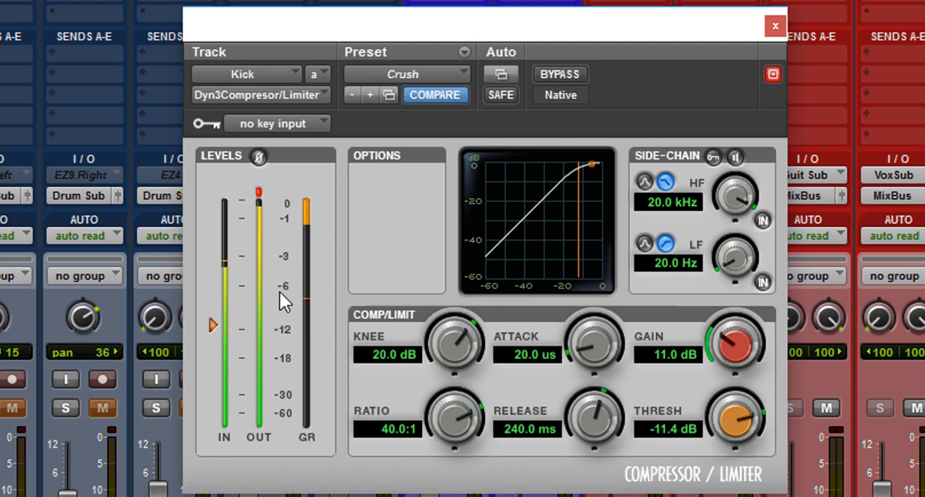
left_click_drag(727, 326, 708, 362)
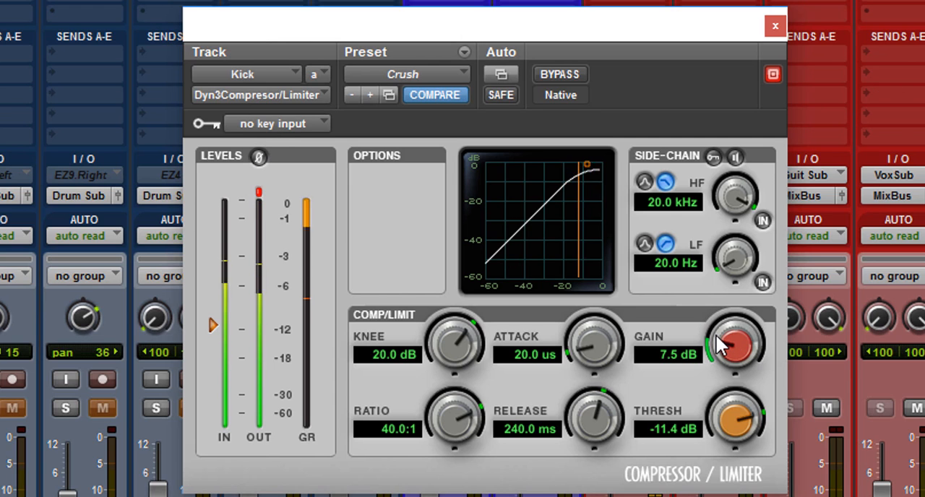
Set the kick compressor's gain to 7.6 dB and toggle bypass to compare its level with the dry kick.
left_click_drag(716, 336, 718, 334)
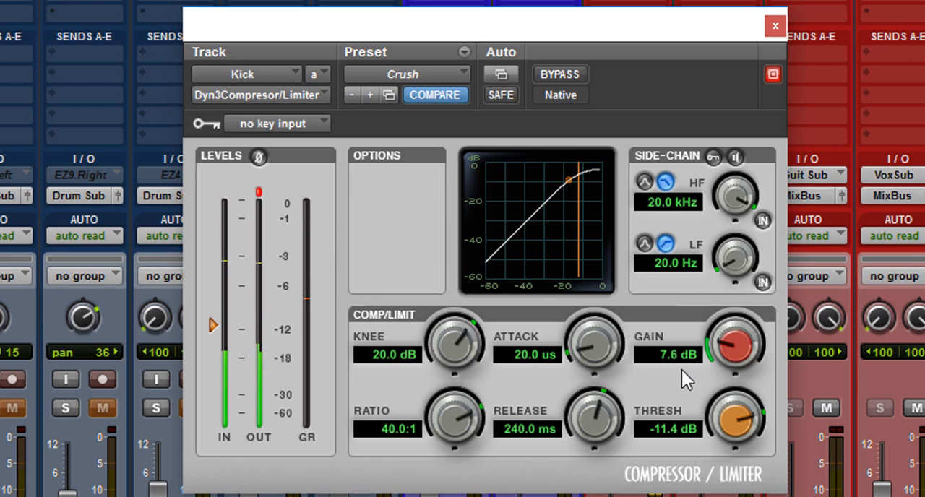
left_click(567, 75)
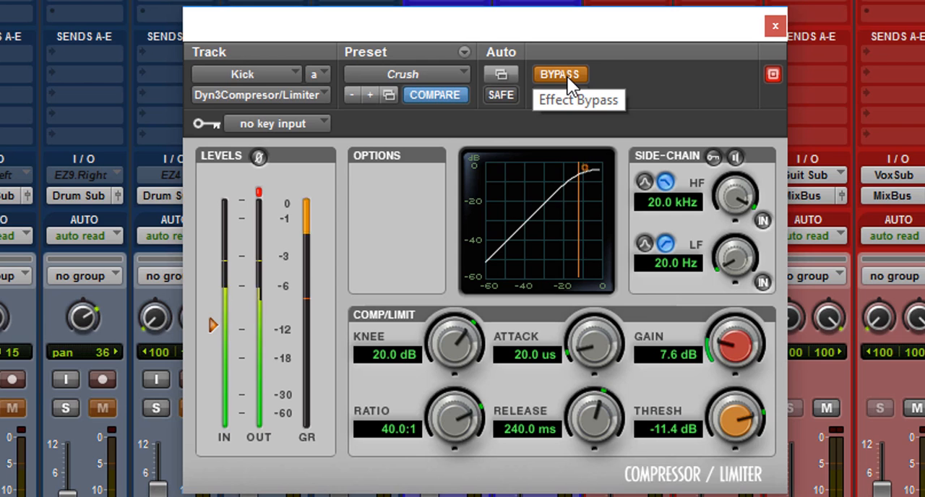
left_click(566, 75)
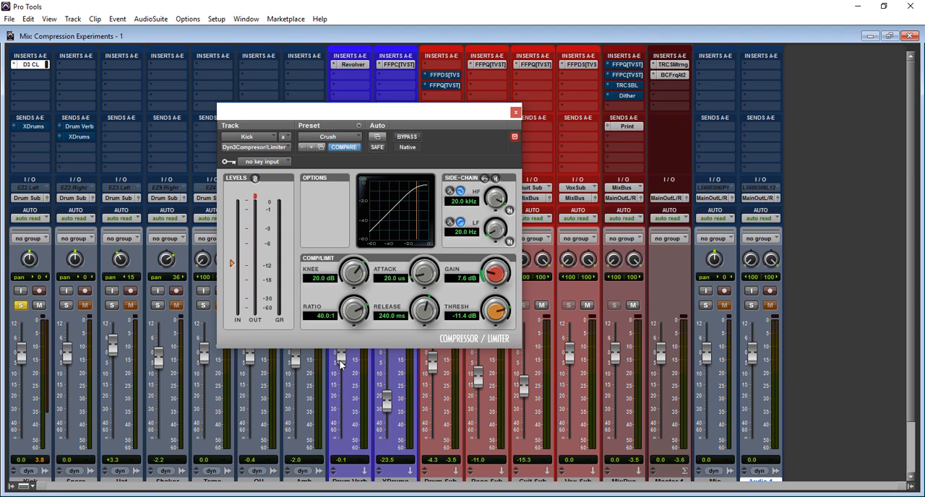
Unsolo the kick, play the full mix and toggle the kick compressor's bypass for comparison, resetting its clip indicator and ending bypassed.
left_click(20, 306)
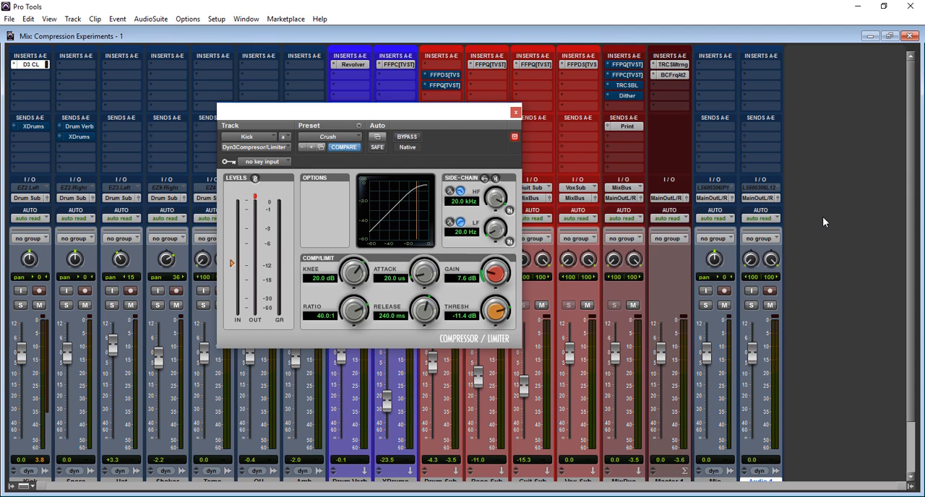
key("space")
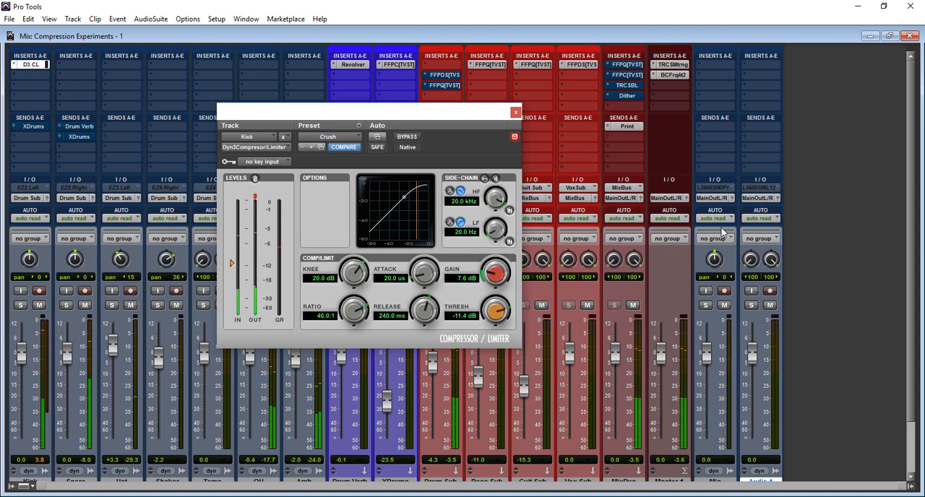
left_click(413, 139)
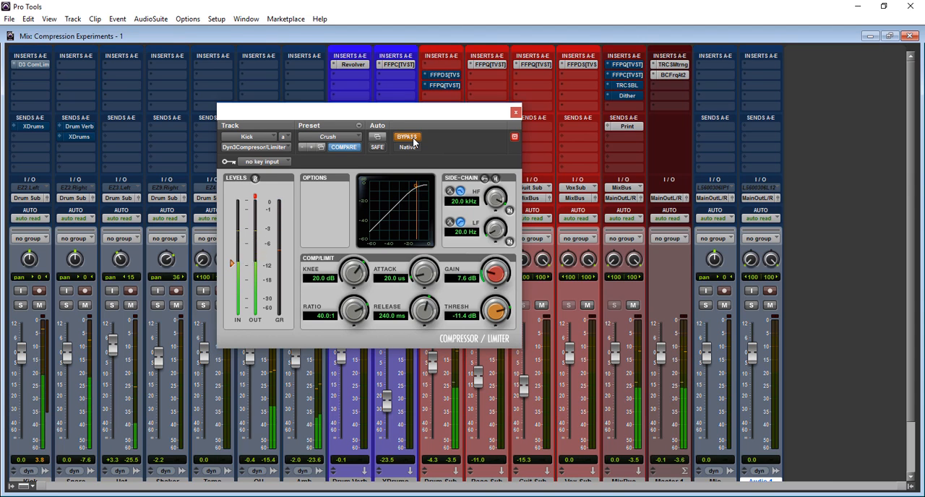
left_click(414, 141)
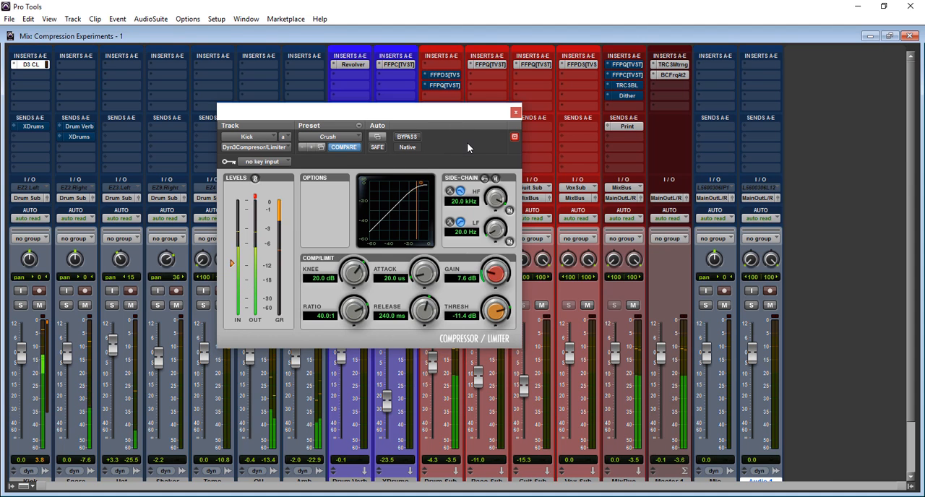
left_click(255, 197)
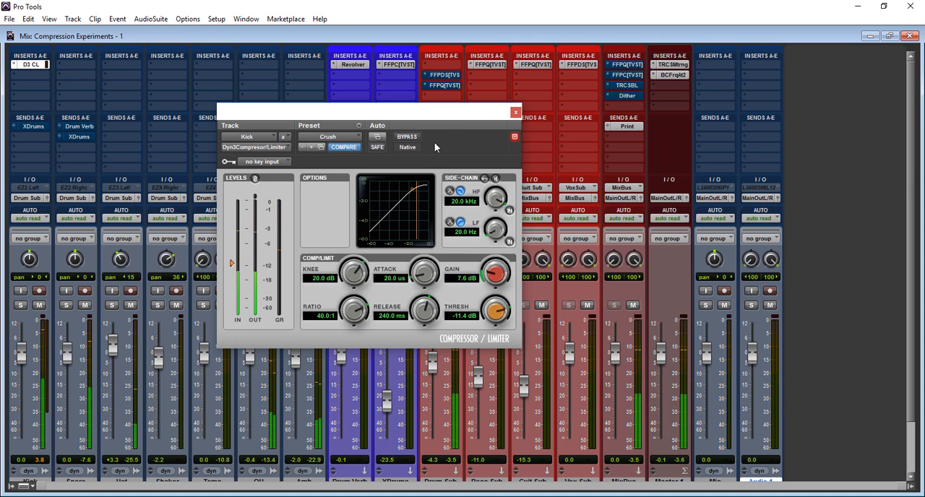
left_click(413, 138)
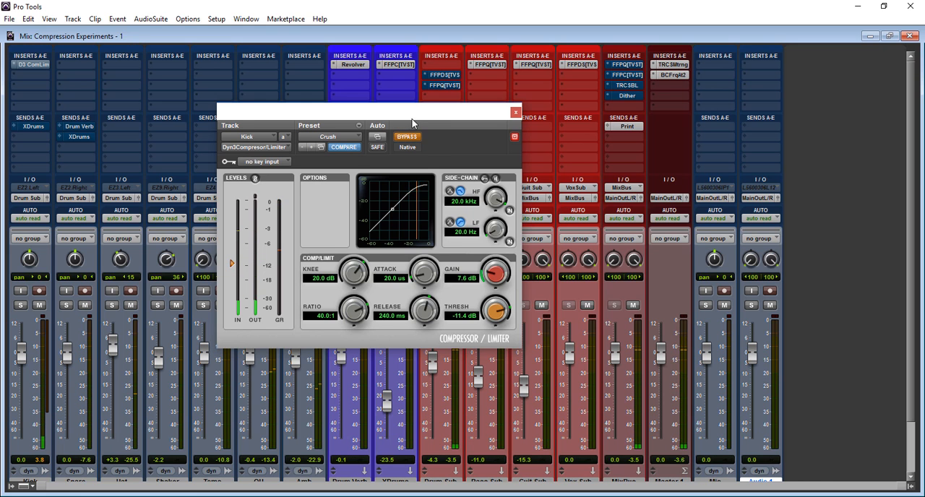
Move the compressor insert from the Kick track to the Snare track and solo the snare.
left_click_drag(425, 121, 488, 103)
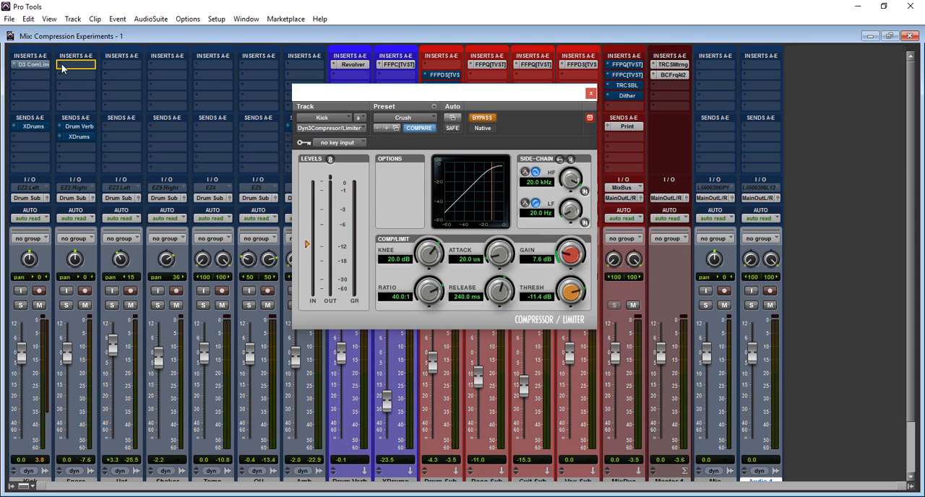
left_click_drag(67, 64, 67, 64)
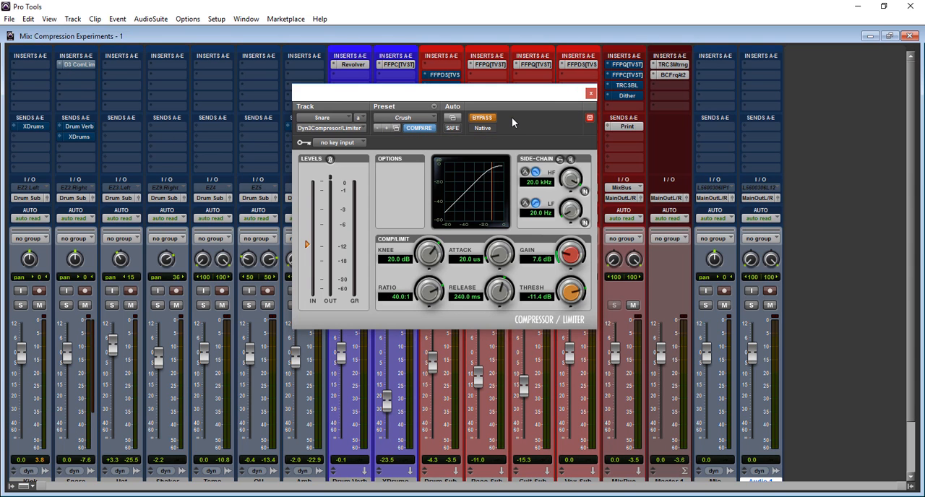
left_click(66, 305)
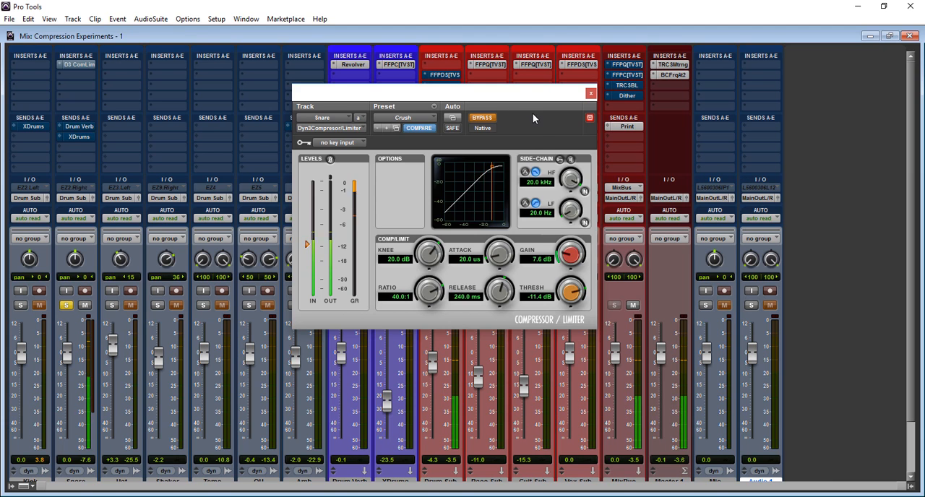
Toggle bypass on the snare compressor during playback to compare it with the dry snare, leaving the compressor active.
left_click_drag(513, 100, 732, 89)
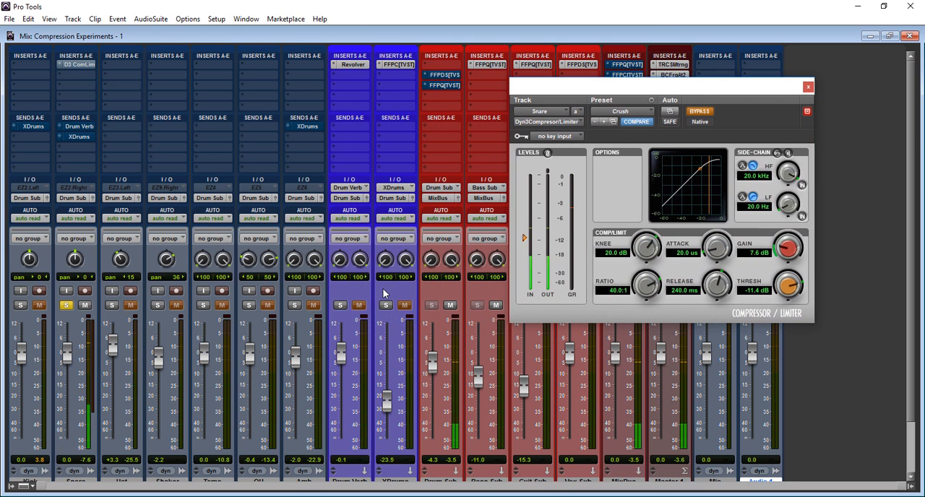
left_click(700, 112)
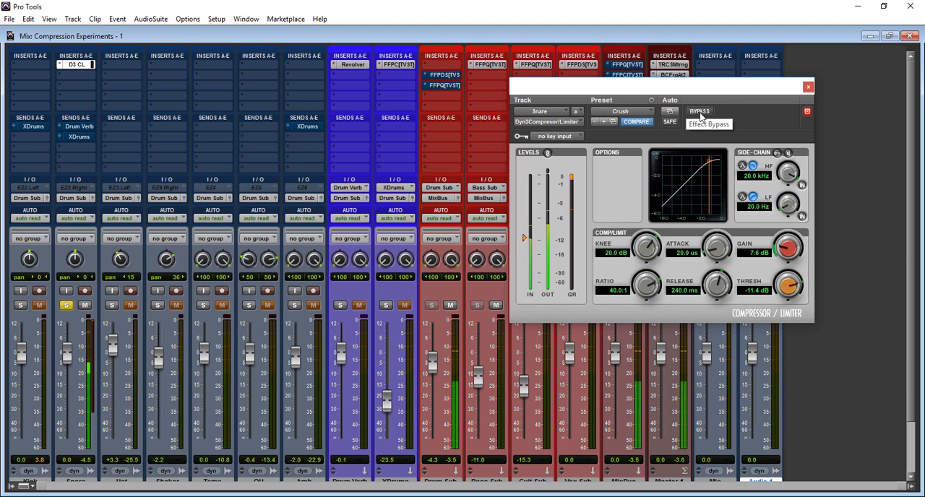
left_click(699, 112)
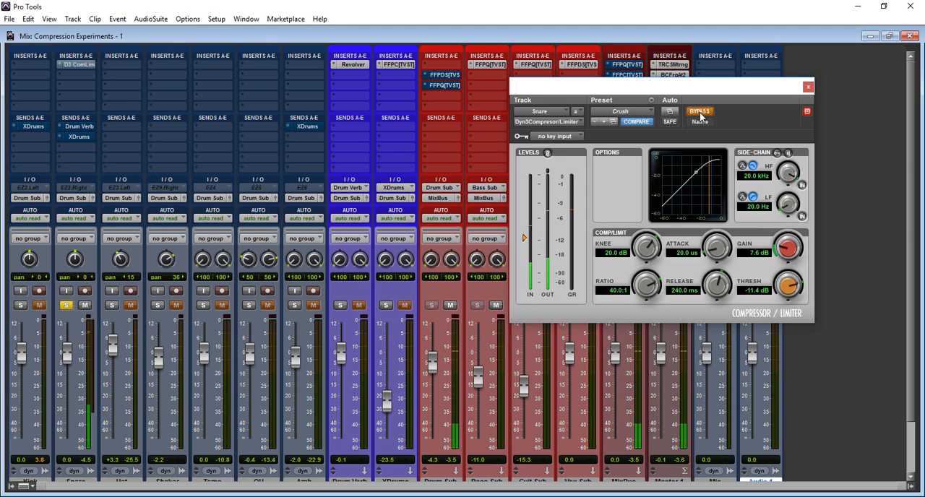
left_click(700, 112)
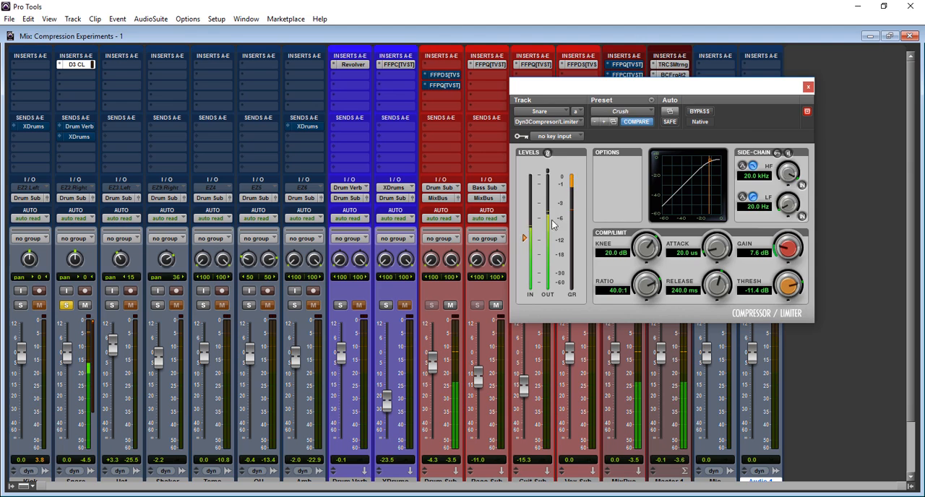
Lower the snare compressor's makeup gain to 4.5 dB.
left_click_drag(783, 250, 787, 257)
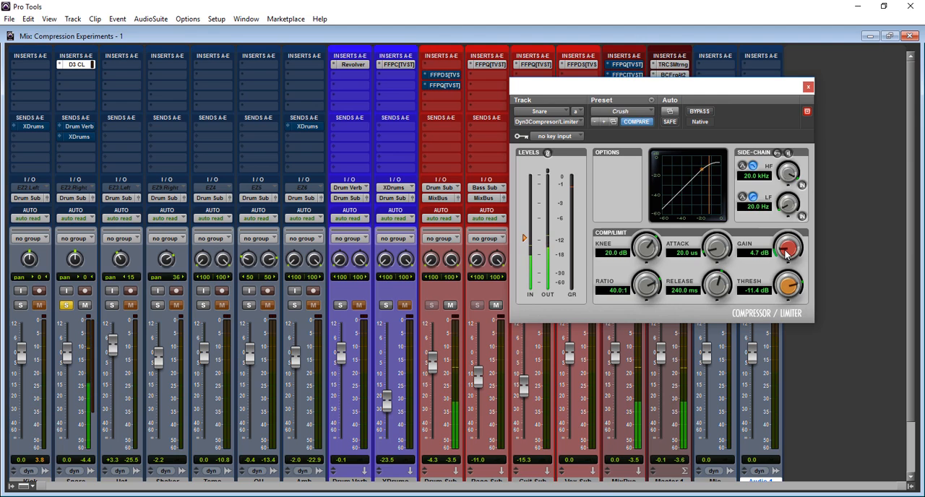
left_click_drag(787, 253, 786, 257)
left_click_drag(786, 259, 786, 261)
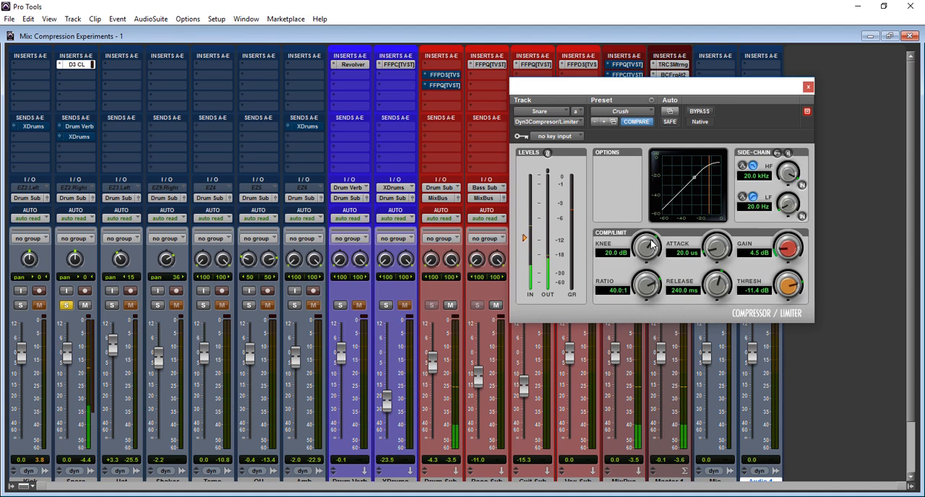
Audition the snare compressor's knee at 0.0 dB and 30.0 dB, and return it to 0.0 dB.
left_click_drag(654, 246, 568, 348)
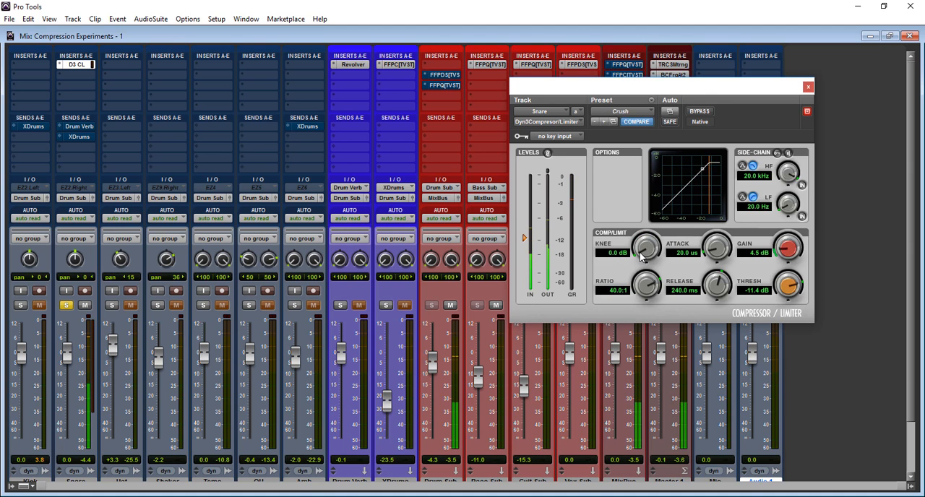
left_click_drag(640, 252, 721, 50)
left_click(654, 246, "alt")
left_click_drag(640, 253, 642, 239)
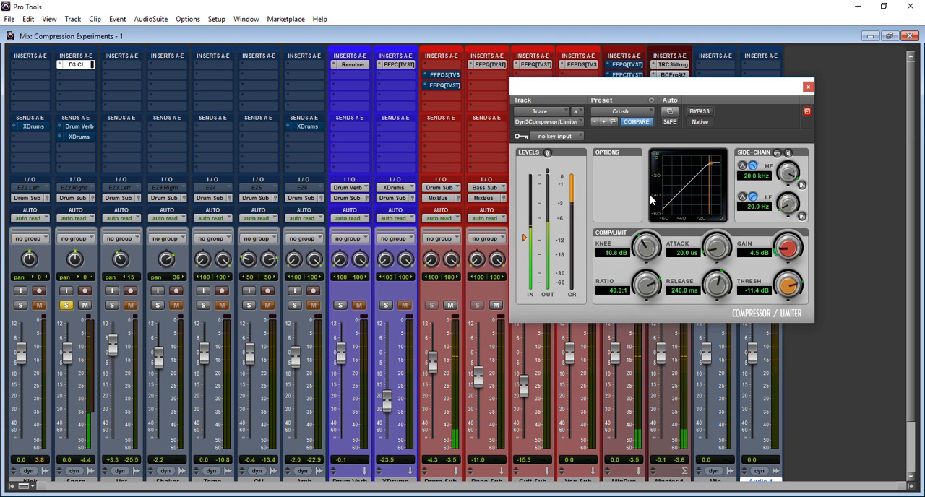
left_click(642, 239, "alt")
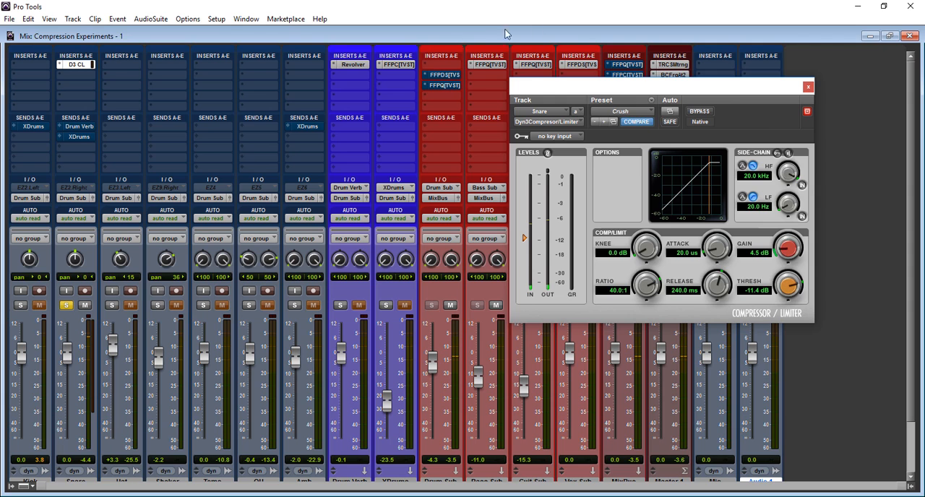
left_click_drag(749, 94, 598, 168)
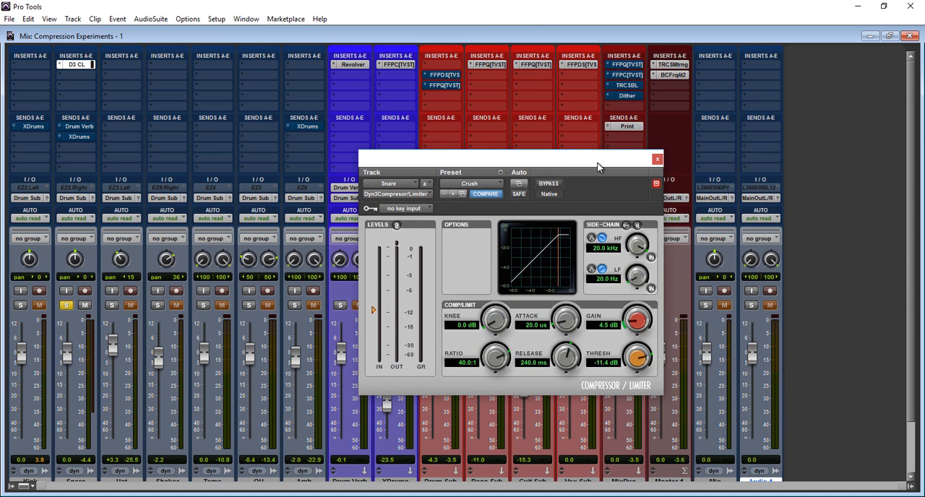
left_click_drag(597, 168, 634, 171)
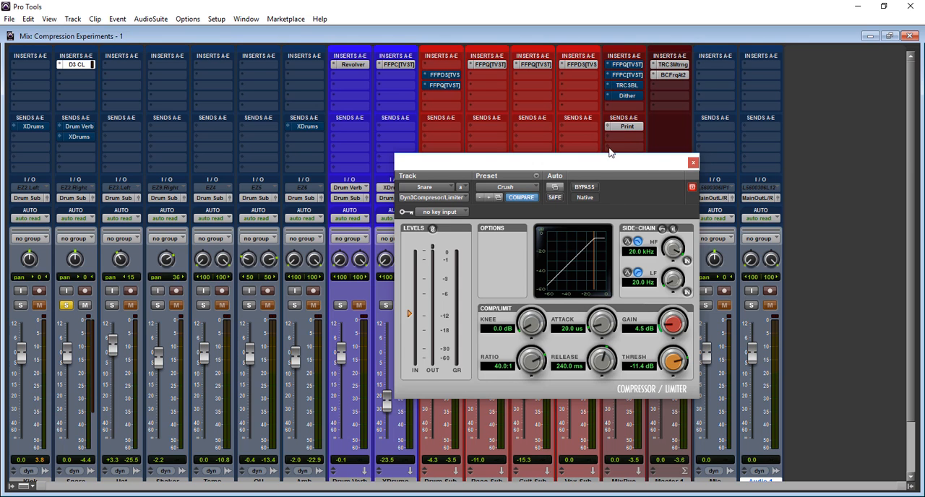
left_click_drag(612, 166, 690, 113)
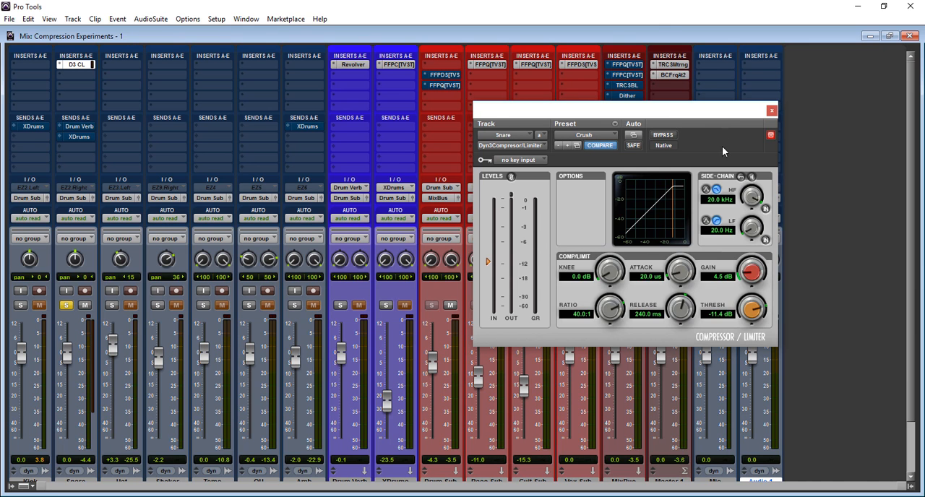
left_click_drag(719, 115, 648, 193)
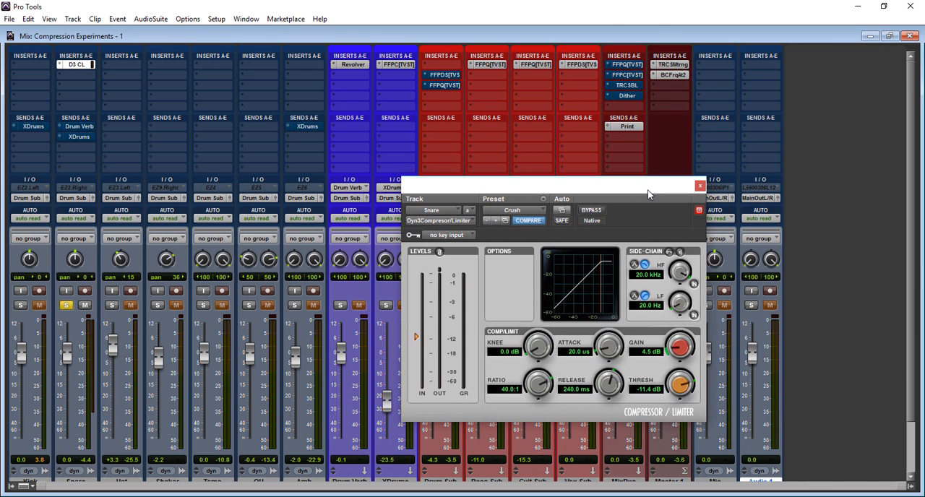
Load the factory default preset on the snare compressor and set its ratio to 2.0:1 after trying 1.0:1.
left_click(538, 212)
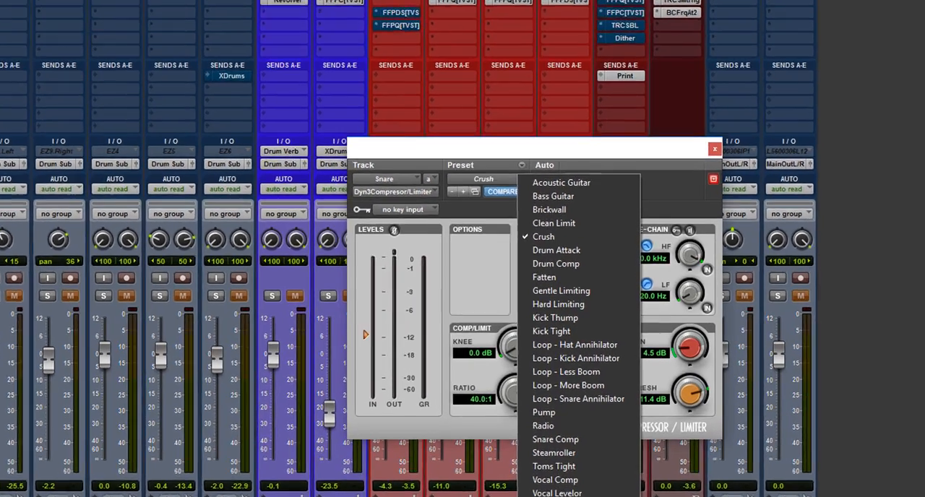
left_click(575, 482)
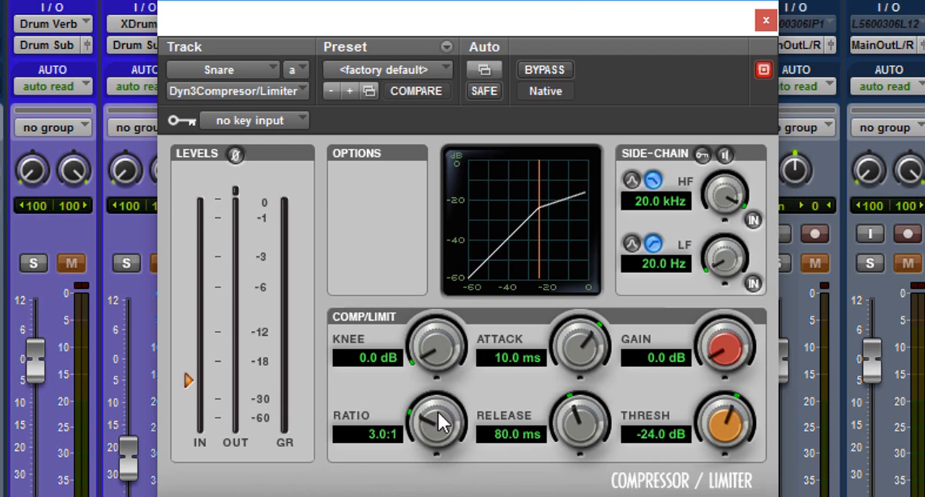
left_click_drag(441, 423, 390, 496)
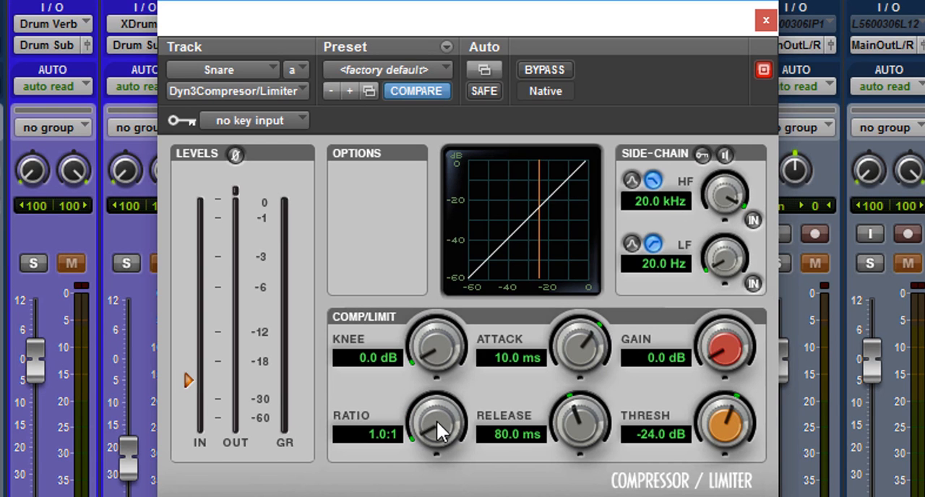
left_click_drag(436, 431, 438, 354)
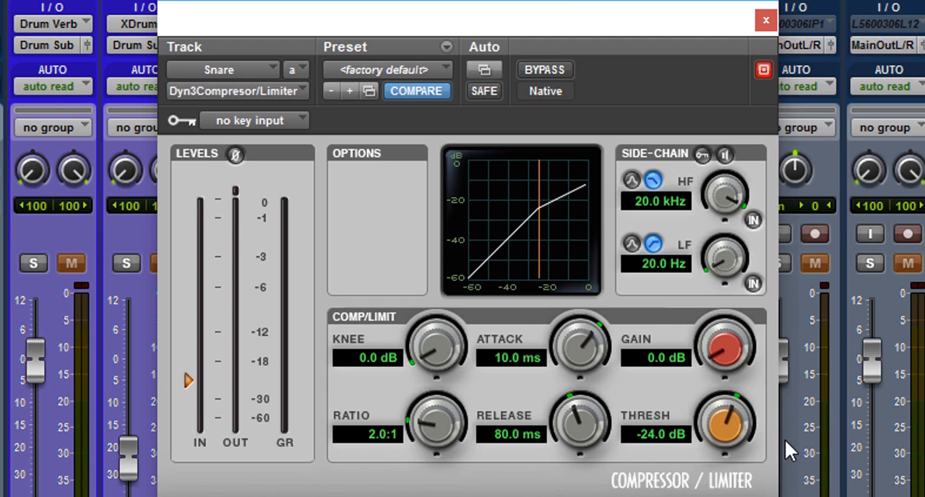
Raise the snare compressor's threshold to 0.0 dB, start playback and gradually lower the threshold to -21.6 dB.
left_click_drag(734, 428, 809, 309)
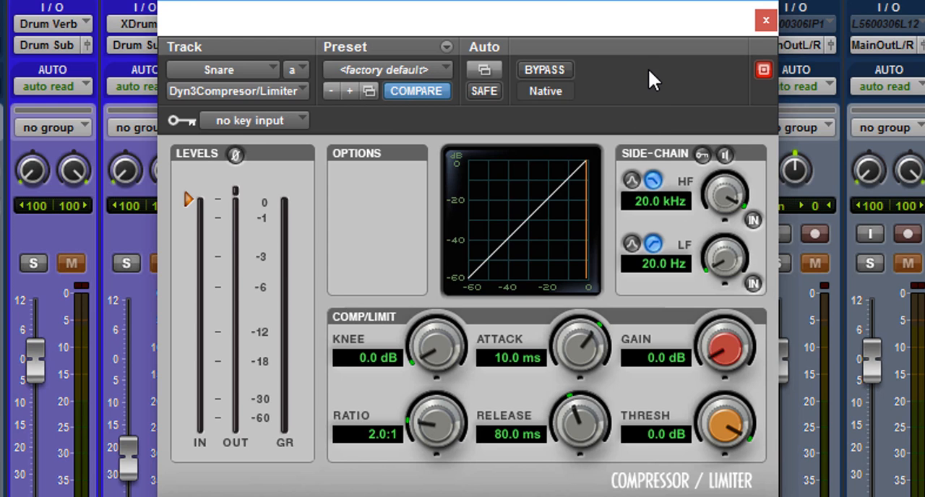
key("space")
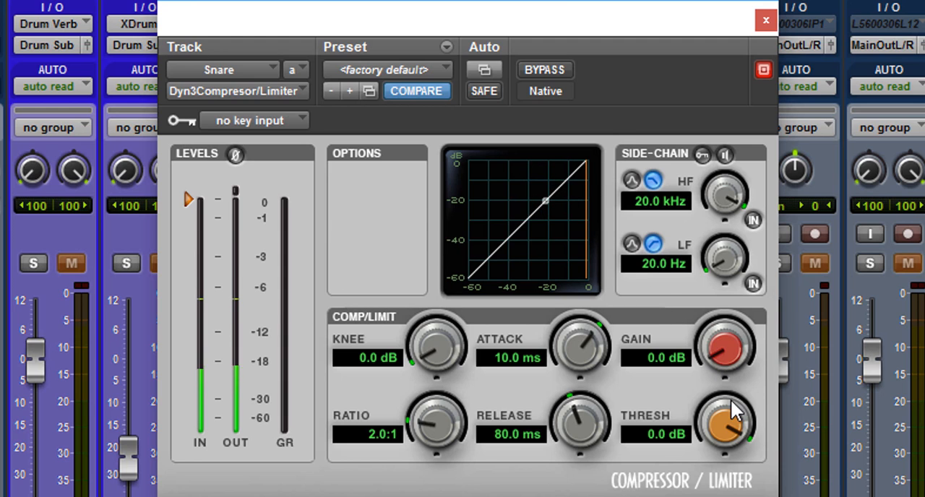
left_click_drag(731, 401, 626, 496)
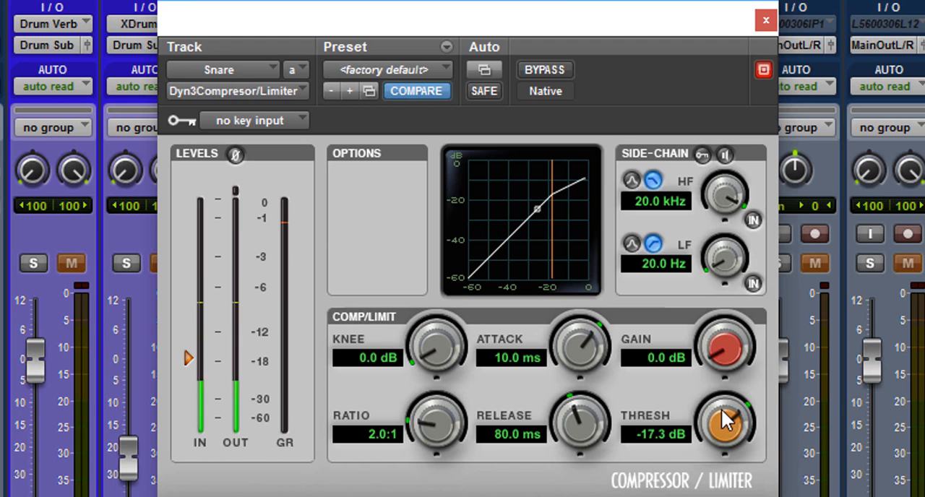
left_click_drag(725, 419, 696, 444)
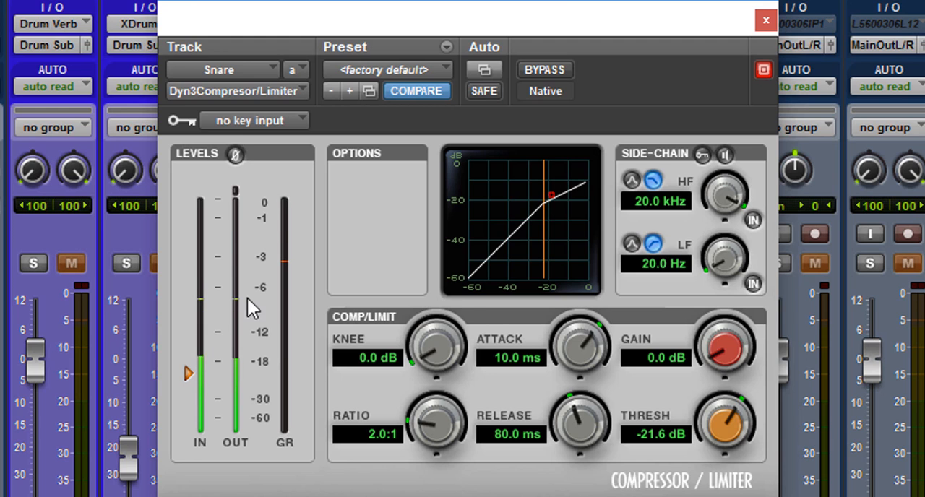
left_click(427, 1)
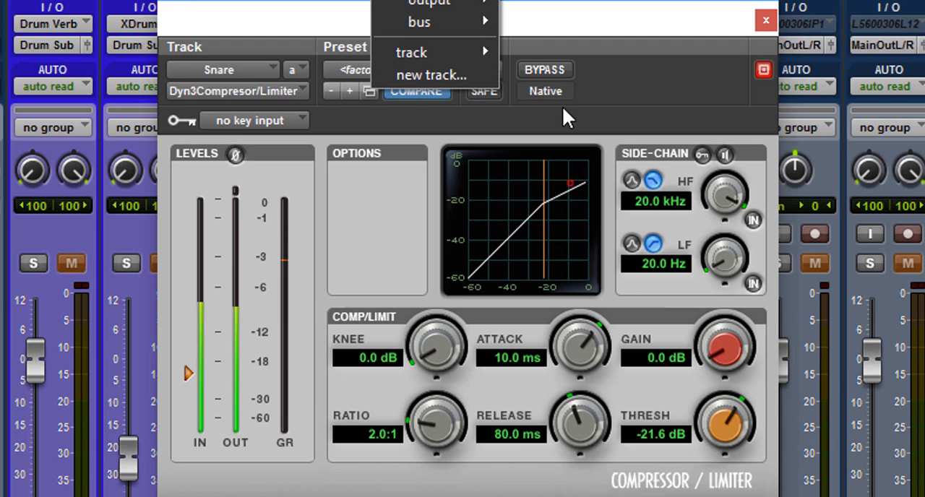
Toggle the snare compressor's bypass on and off twice during playback to compare compressed and uncompressed sound.
left_click(561, 75)
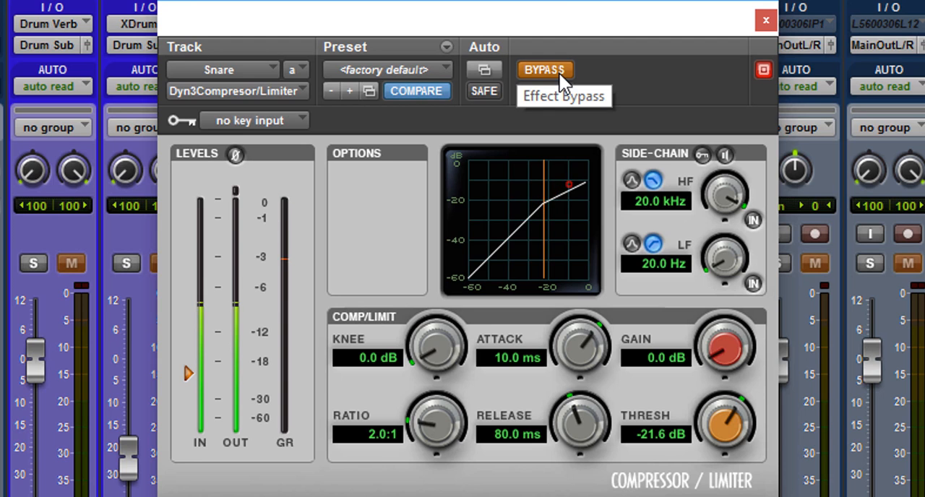
left_click(560, 75)
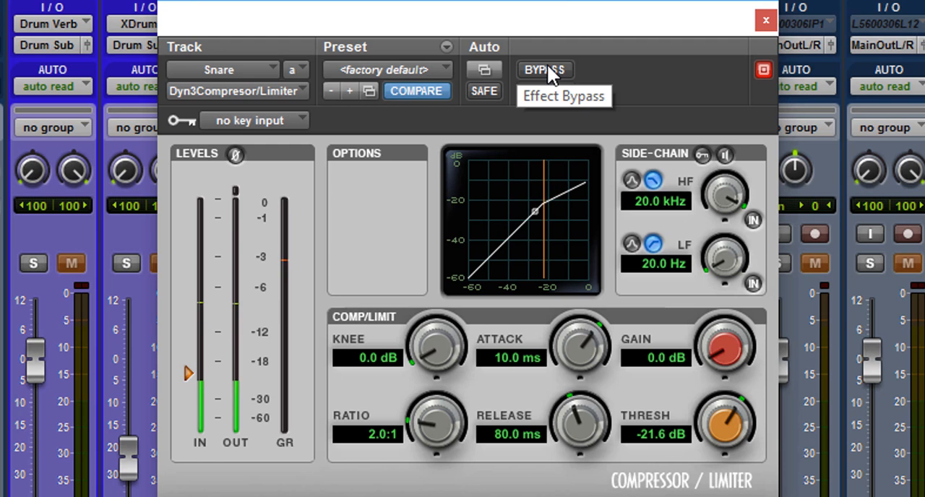
left_click(547, 70)
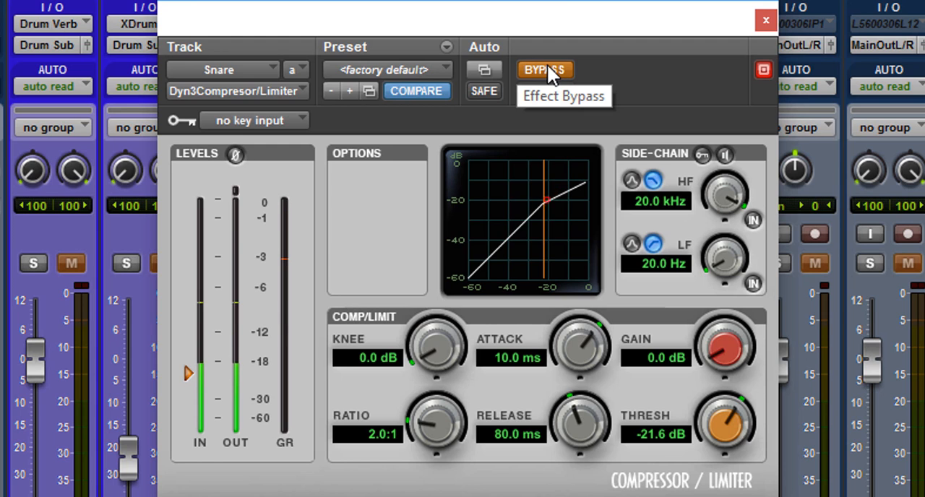
left_click(548, 70)
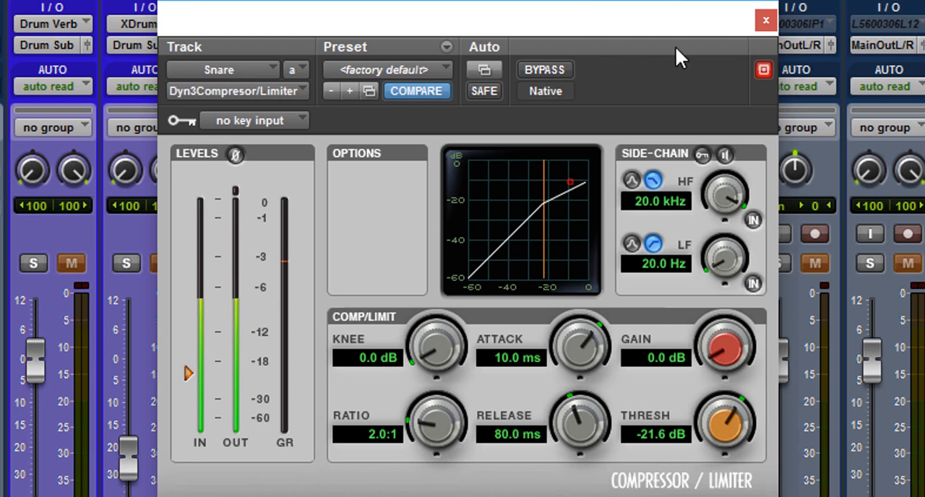
Lower the snare compressor's threshold to -27.6 dB and raise its makeup gain to 0.8 dB.
left_click_drag(727, 425, 687, 443)
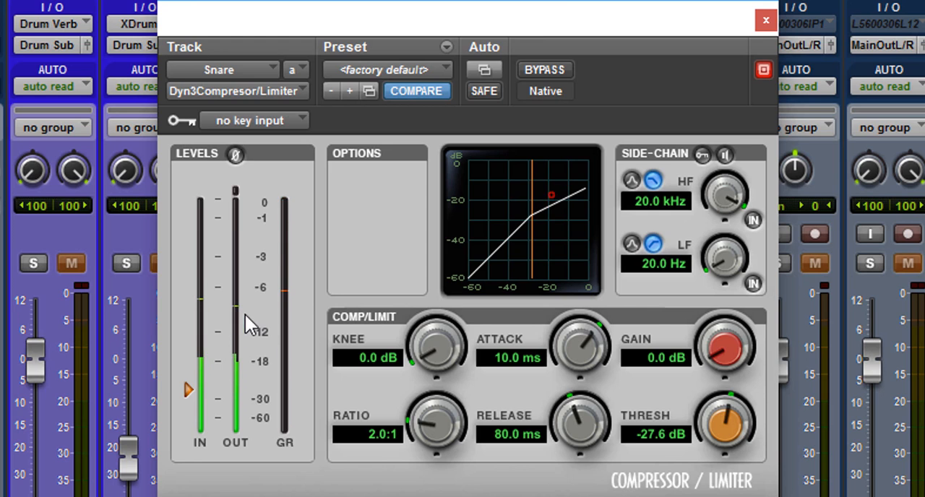
left_click_drag(718, 348, 718, 332)
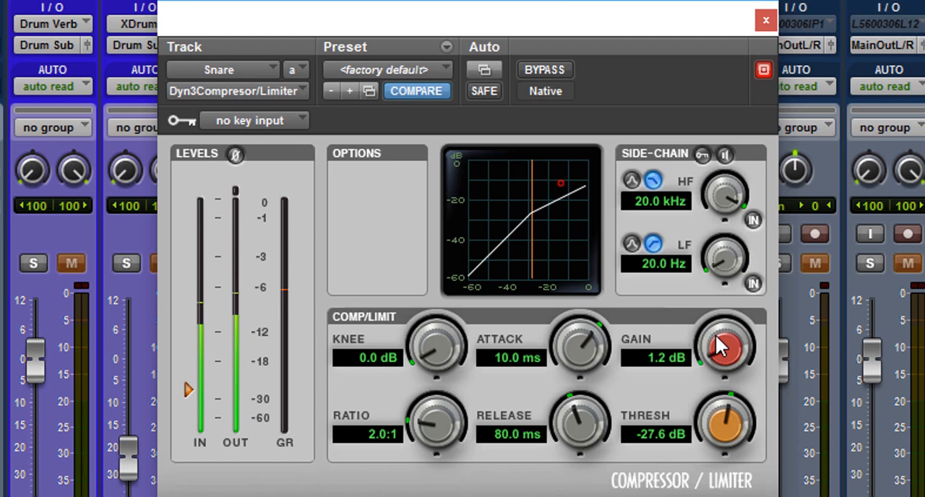
left_click_drag(716, 335, 716, 337)
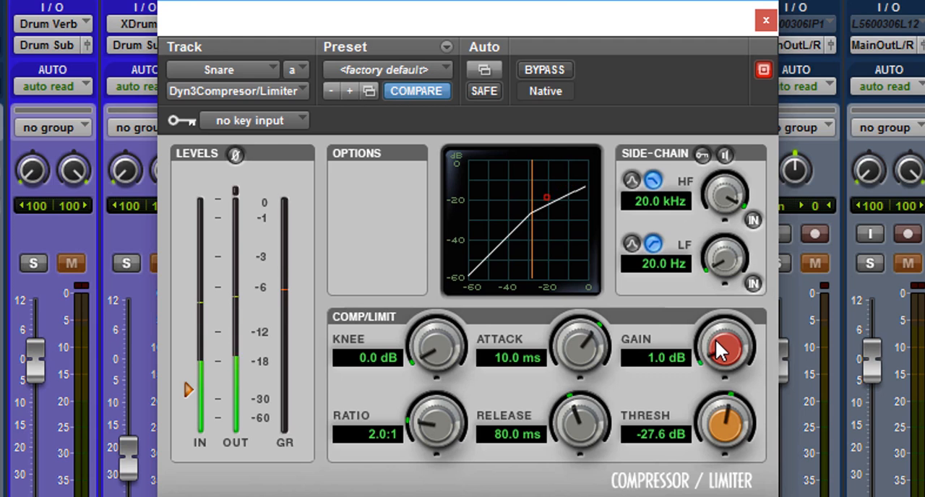
left_click_drag(715, 338, 716, 342)
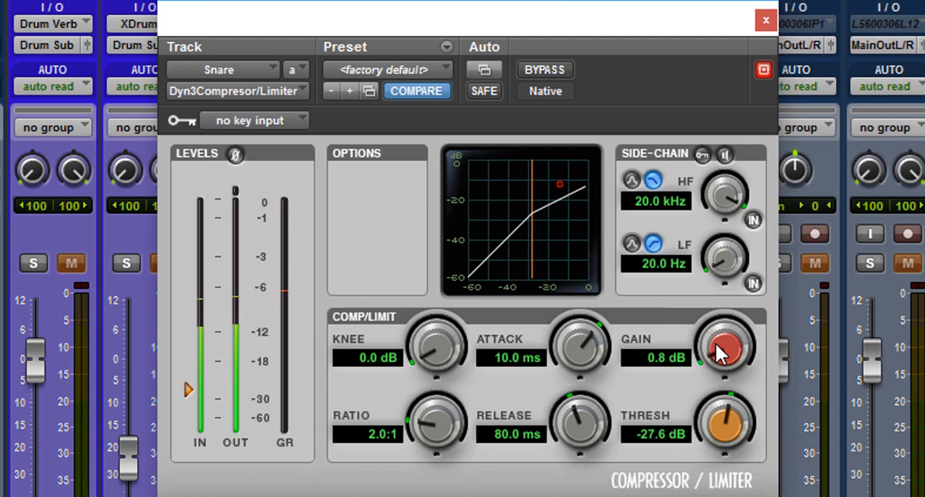
With the snare compressor temporarily bypassed, set its attack to 1.1 ms and its release to 5.0 ms.
left_click(540, 71)
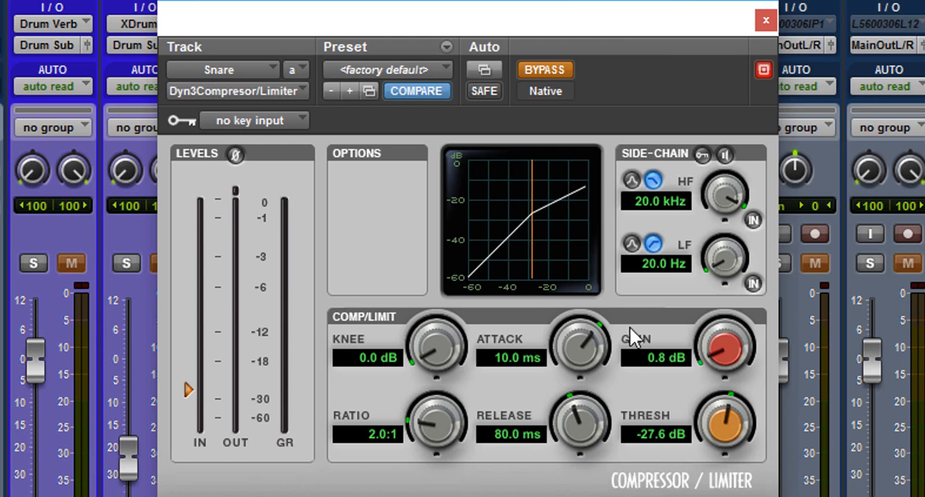
left_click_drag(574, 333, 573, 391)
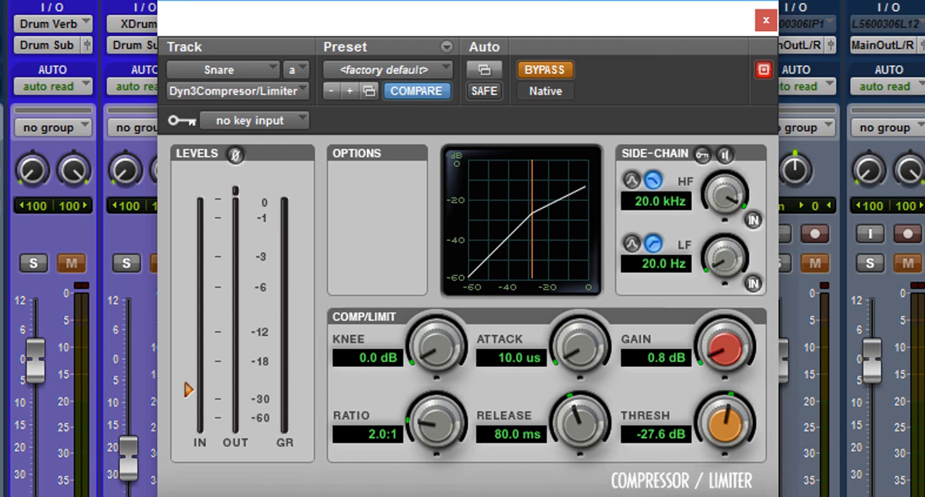
left_click_drag(487, 480, 509, 339)
left_click_drag(582, 347, 581, 345)
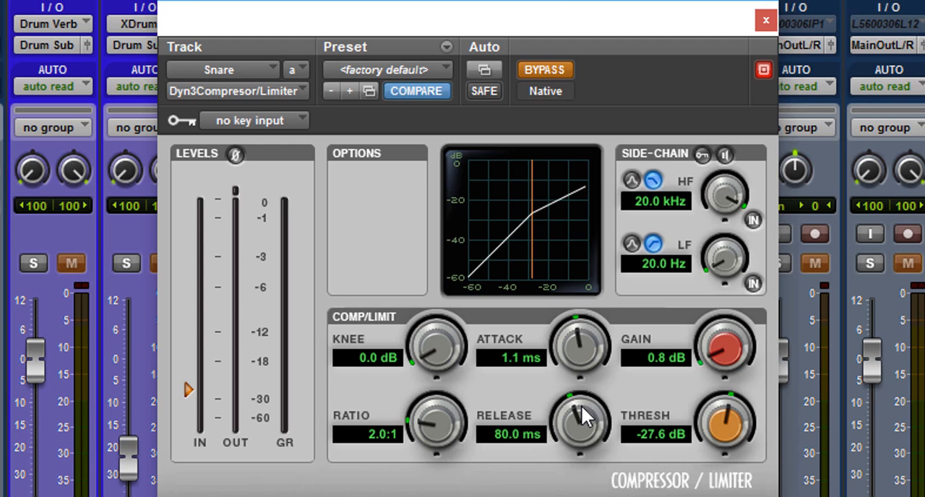
left_click_drag(581, 406, 581, 496)
left_click(545, 70)
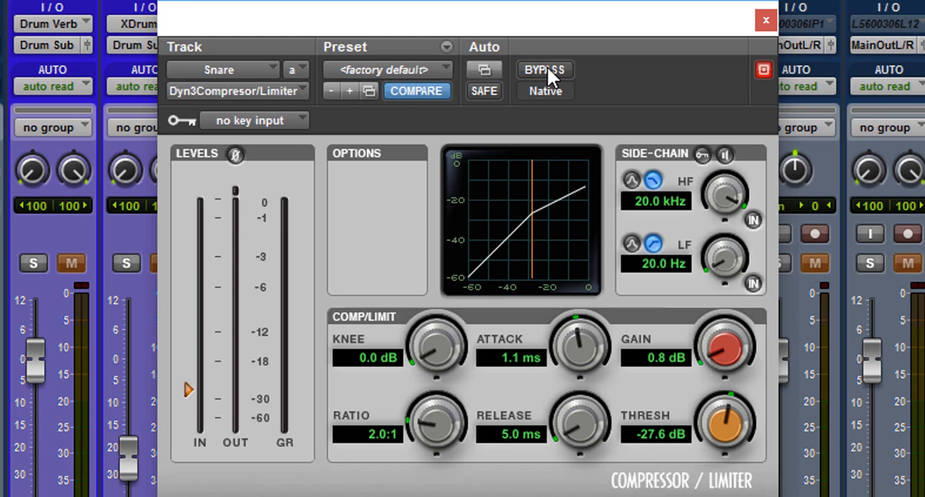
Compare the snare with and without the fast attack and release by repeatedly toggling the compressor's bypass, leaving the compressor active.
left_click(546, 70)
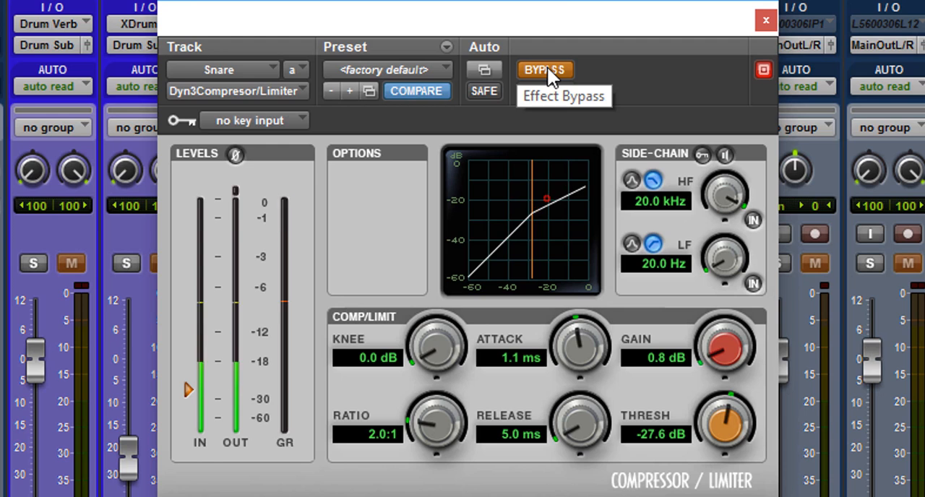
left_click(545, 71)
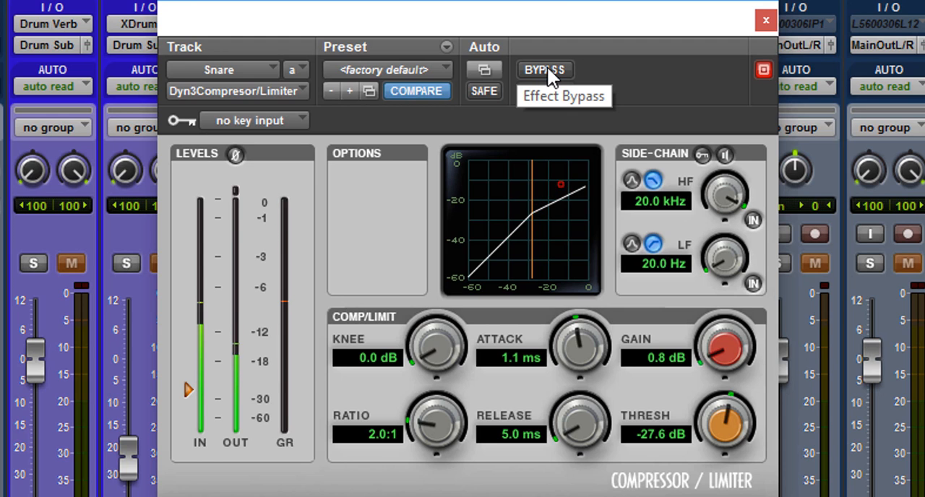
left_click(546, 70)
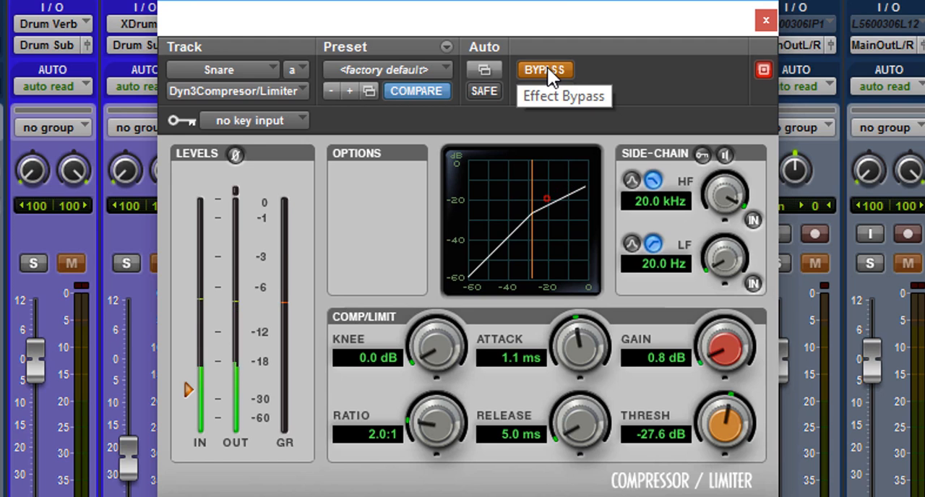
left_click(546, 70)
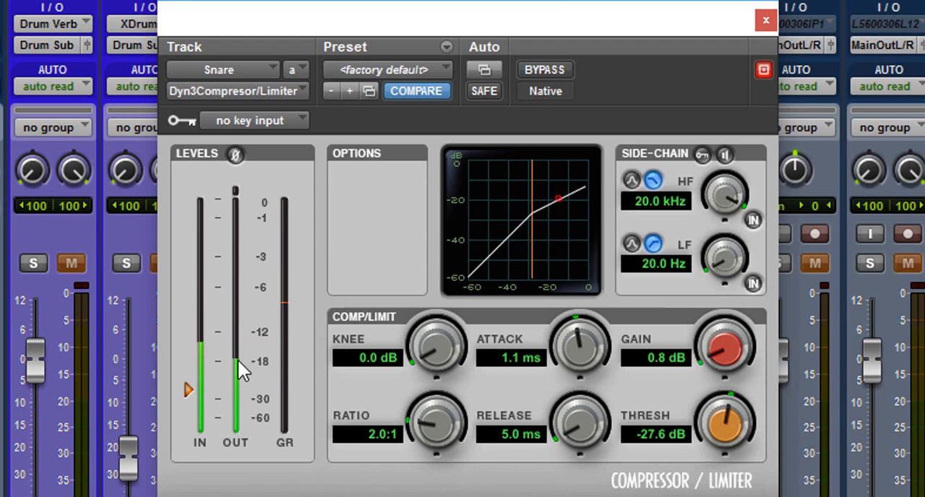
left_click(542, 70)
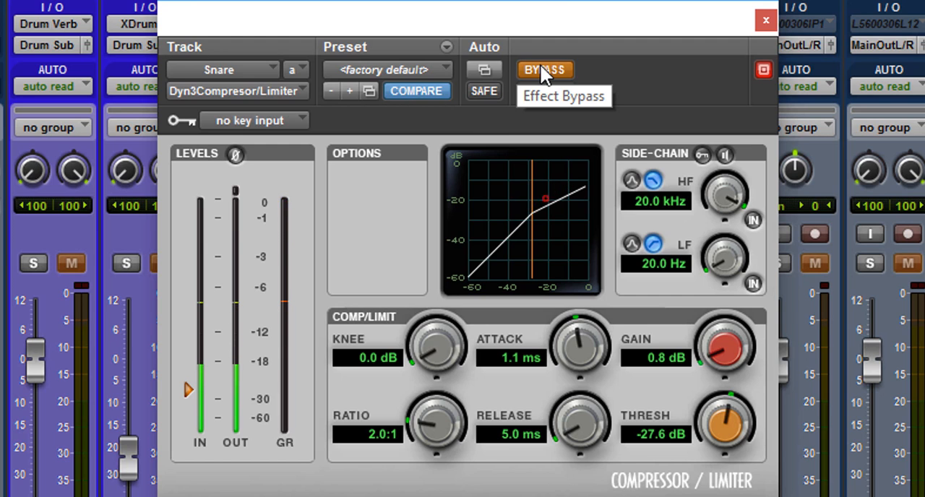
left_click(542, 70)
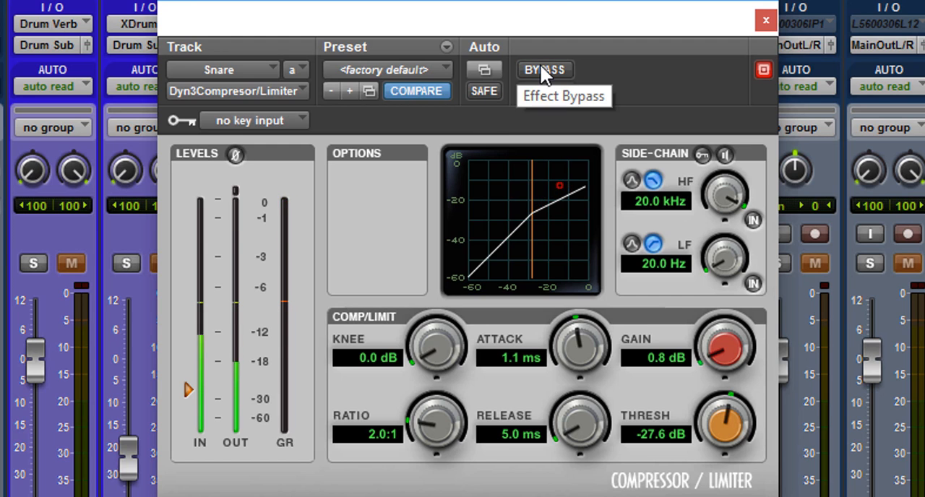
left_click(545, 71)
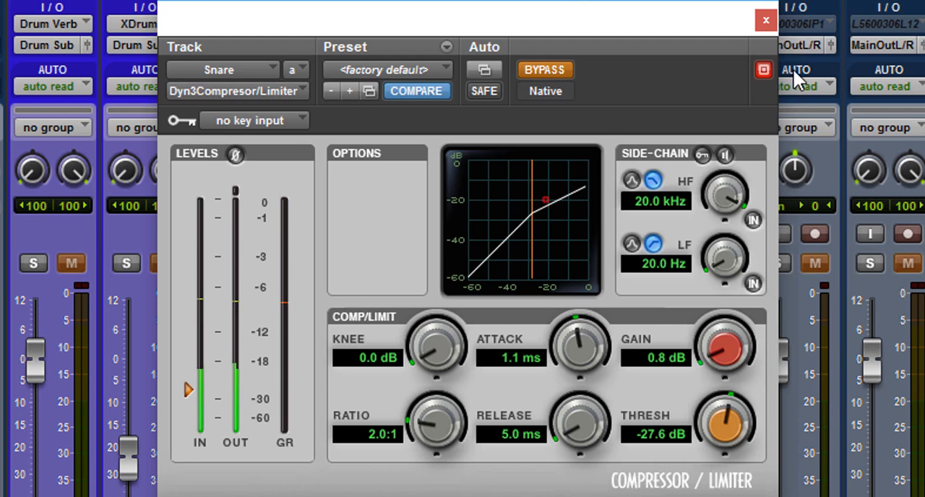
left_click(542, 71)
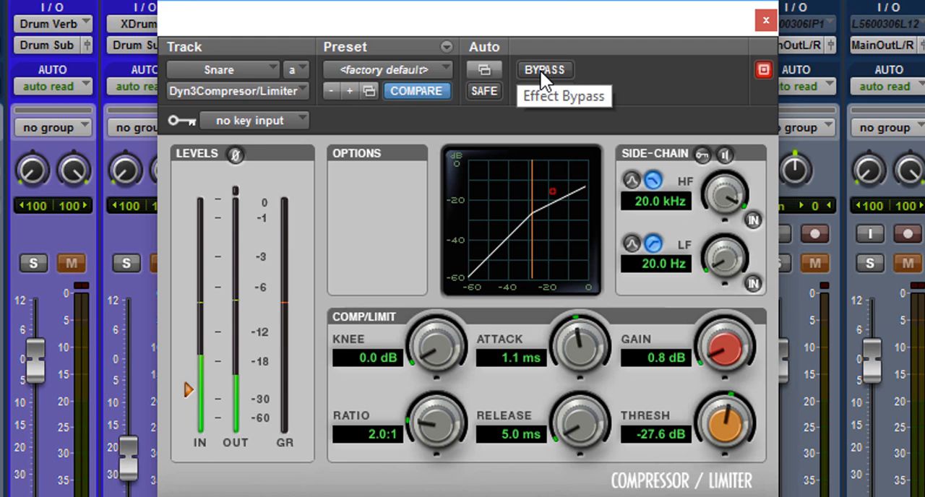
left_click(542, 70)
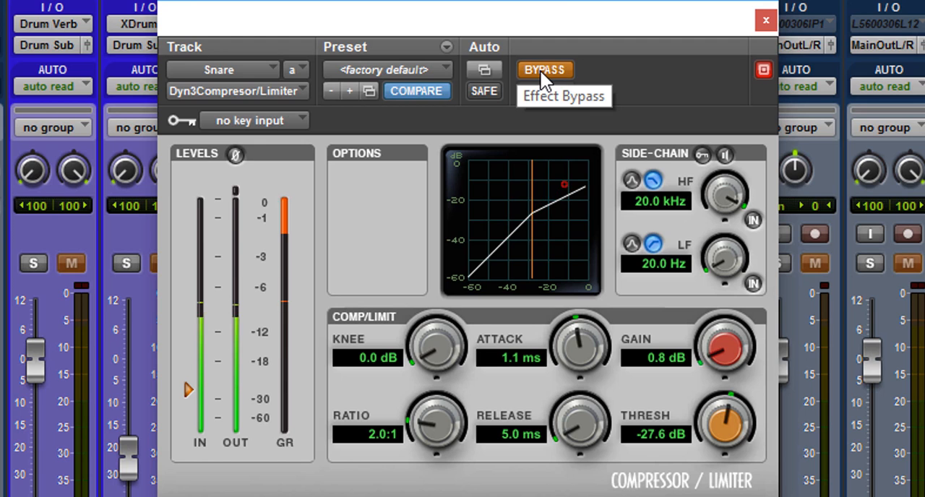
left_click(542, 75)
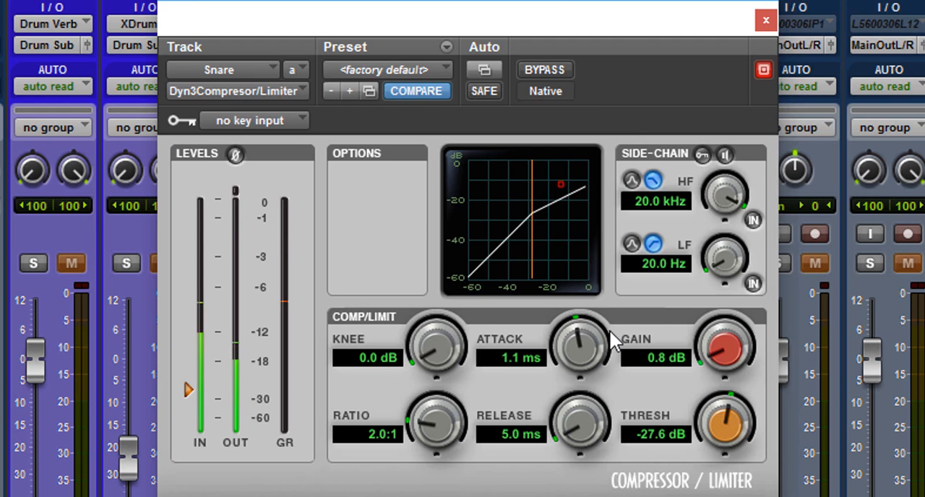
Gradually lengthen the snare compressor's release through 10.8, 67.8 and 161.7 ms to 280.6 ms.
left_click_drag(571, 429, 575, 375)
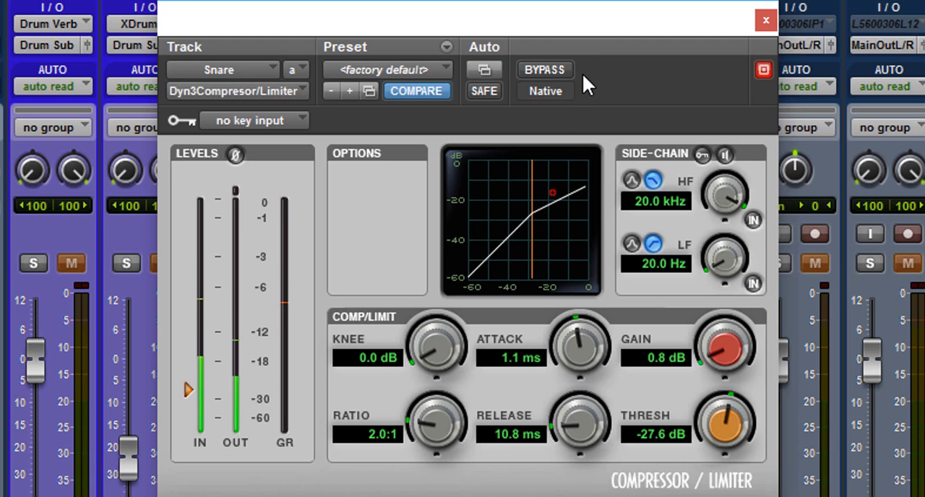
left_click_drag(584, 438, 600, 347)
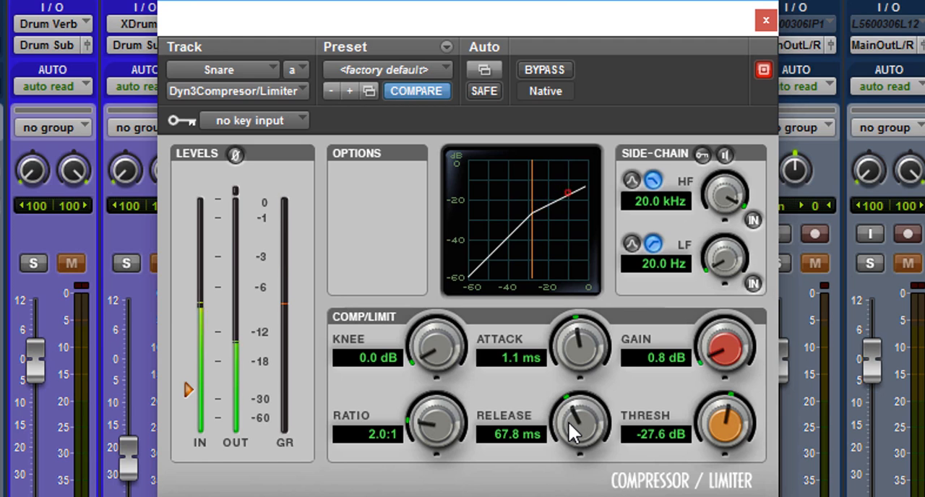
left_click_drag(568, 422, 581, 377)
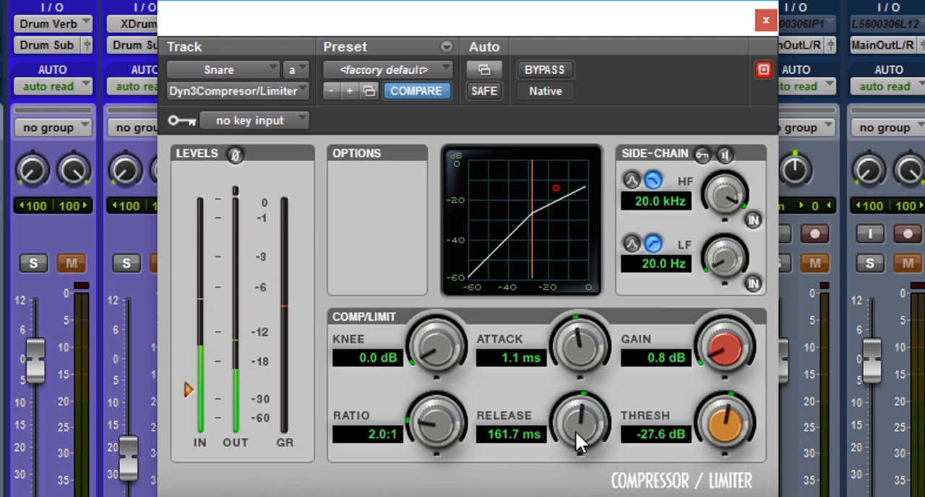
left_click_drag(576, 431, 577, 400)
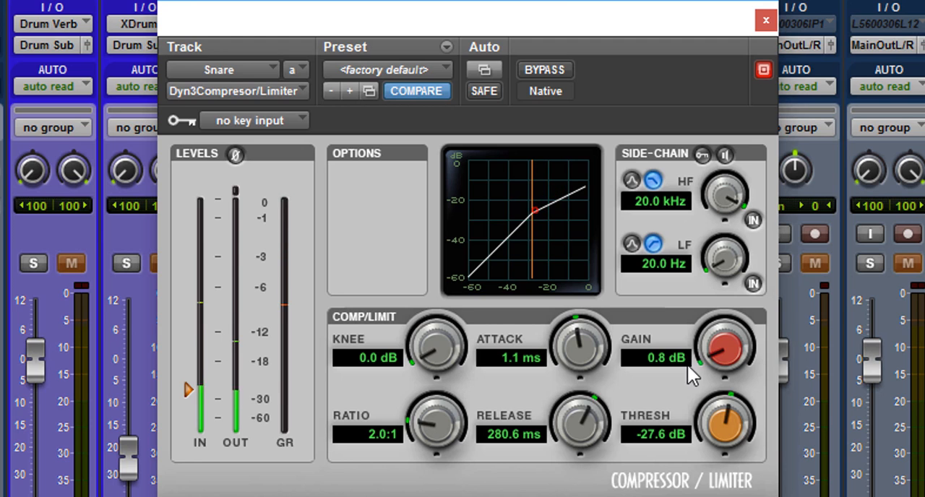
Raise the snare compressor's makeup gain to 7.0 dB and compare the result against the bypassed signal.
left_click_drag(687, 365, 715, 283)
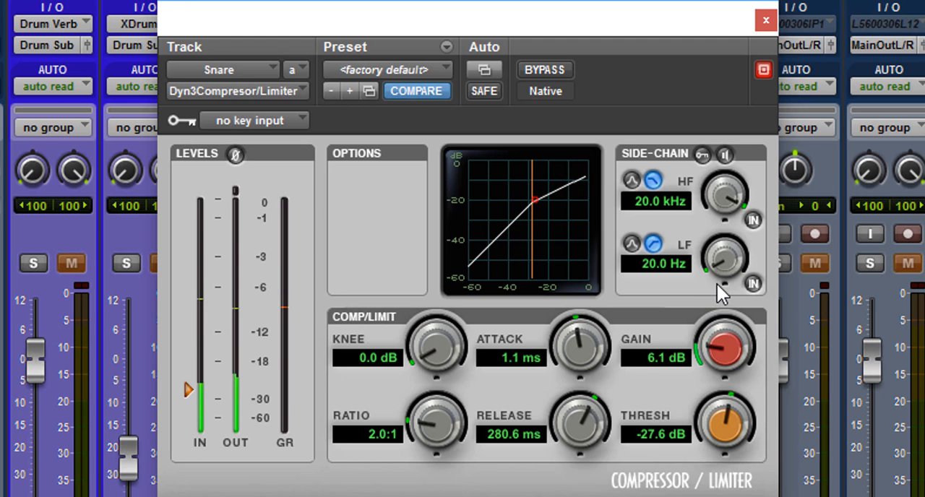
left_click_drag(715, 335, 715, 329)
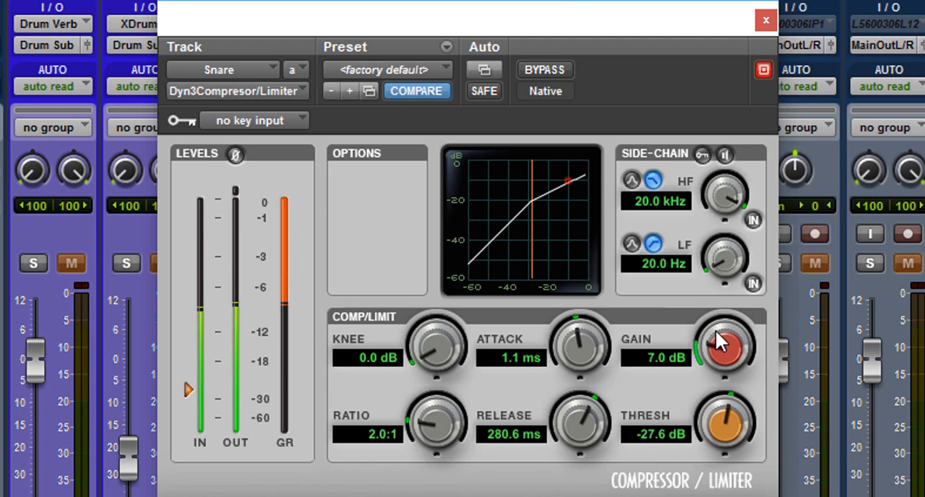
left_click(558, 67)
left_click(554, 71)
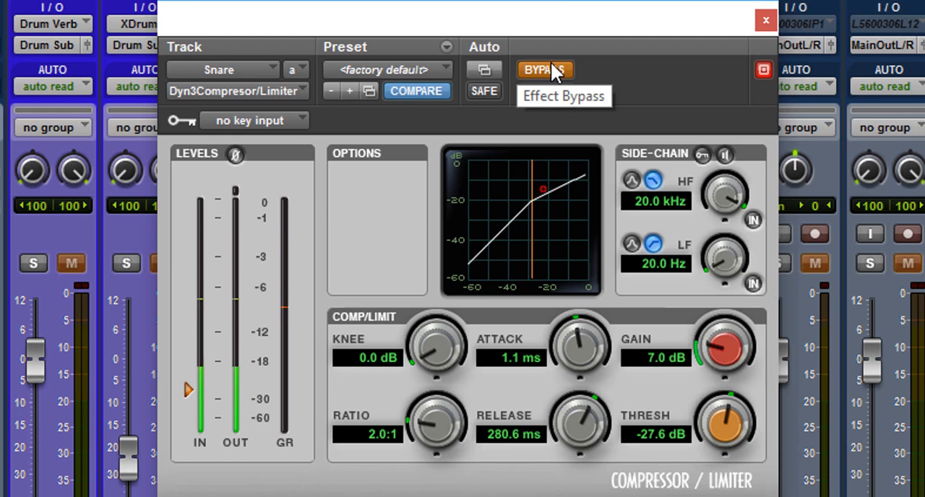
left_click(554, 70)
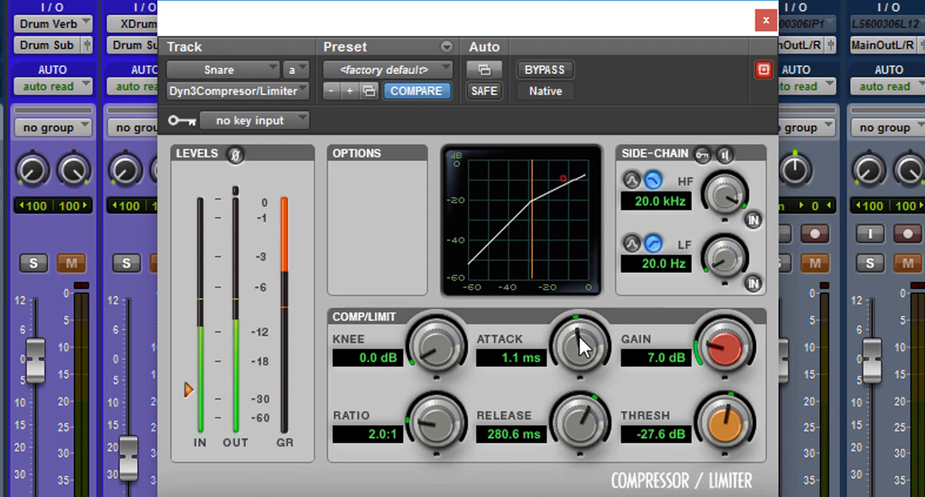
Audition the snare compressor's attack at 10.3 ms, 10.0 us, 2.1 ms and 6.4 ms, and settle on 10.0 ms.
left_click_drag(579, 331, 601, 238)
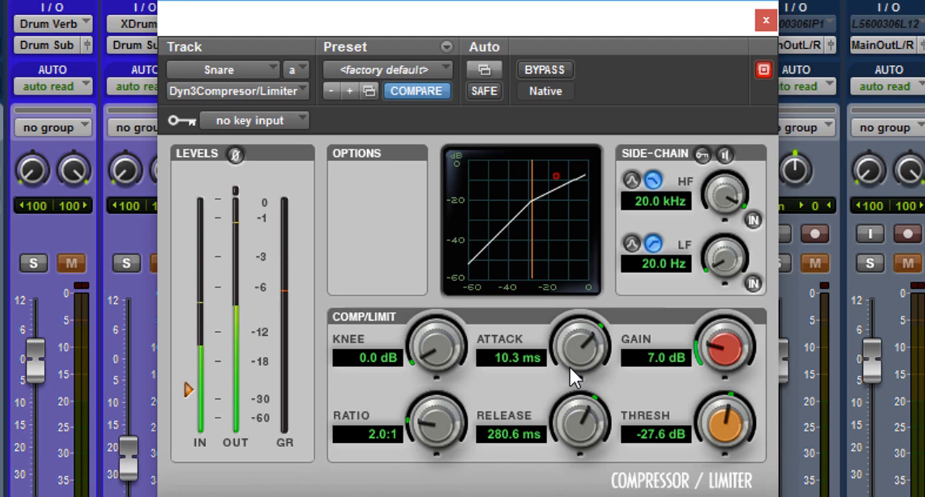
left_click(591, 330, "alt")
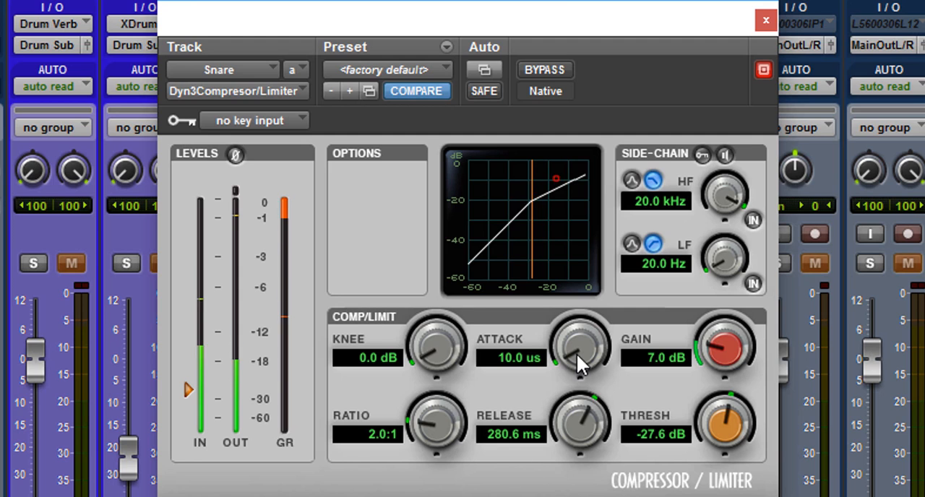
left_click_drag(576, 352, 575, 277)
left_click_drag(575, 357, 598, 240)
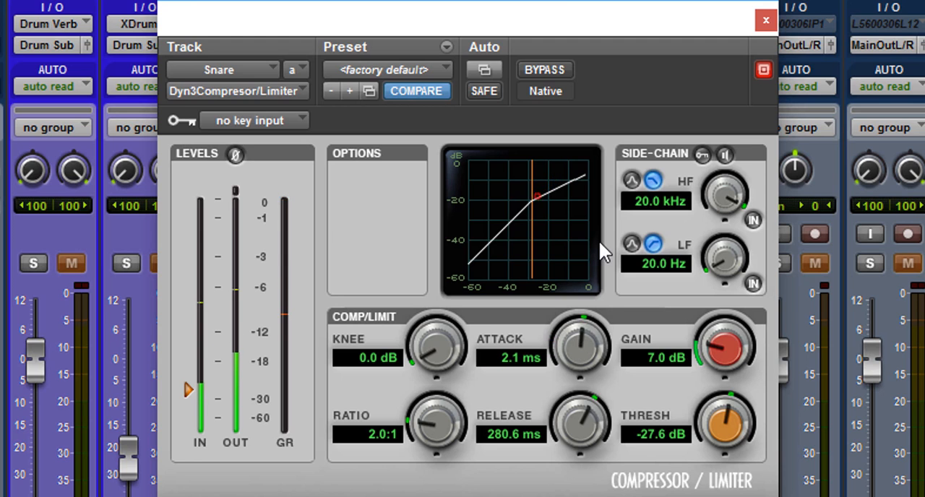
left_click_drag(572, 354, 579, 309)
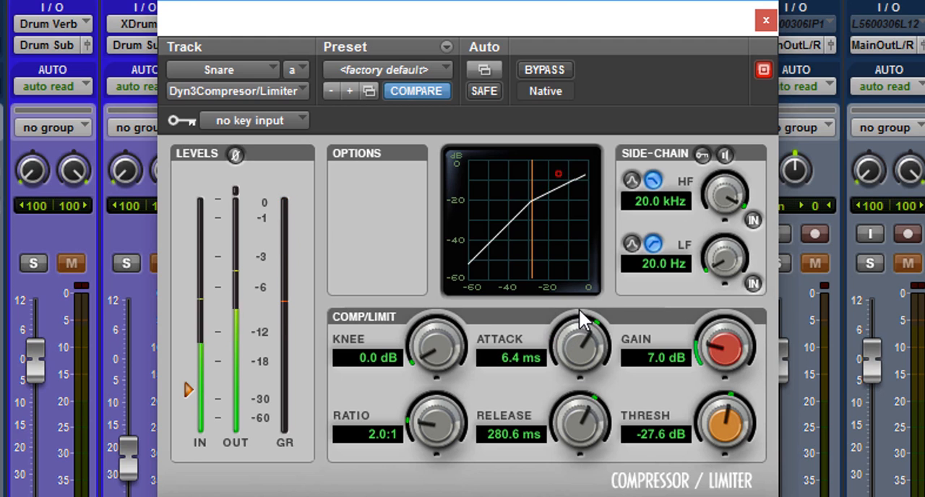
left_click_drag(570, 348, 570, 338)
Lower the snare compressor's makeup gain to 2.1 dB, comparing against the bypassed signal before and after the change.
left_click(552, 75)
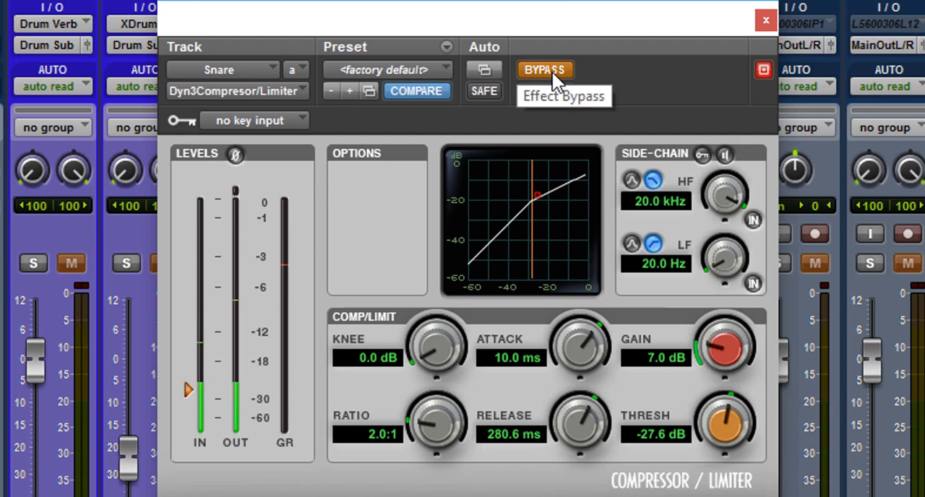
left_click(552, 74)
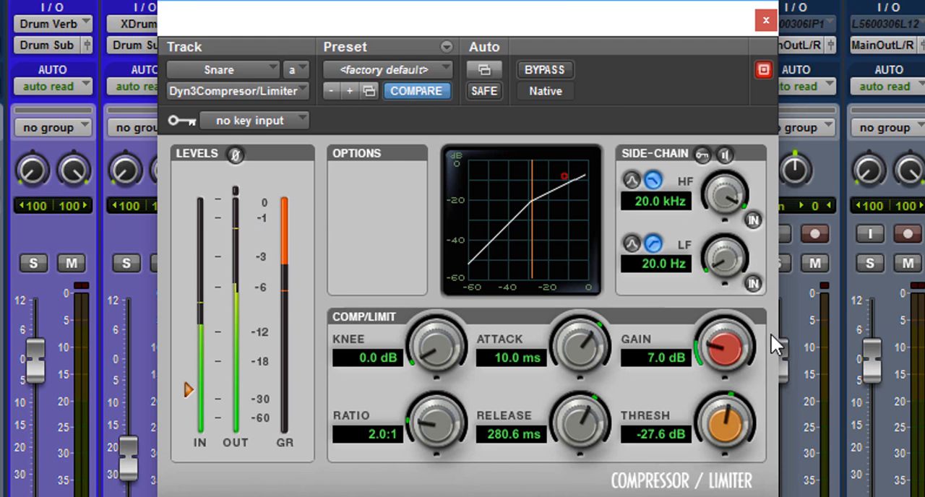
left_click_drag(736, 344, 704, 367)
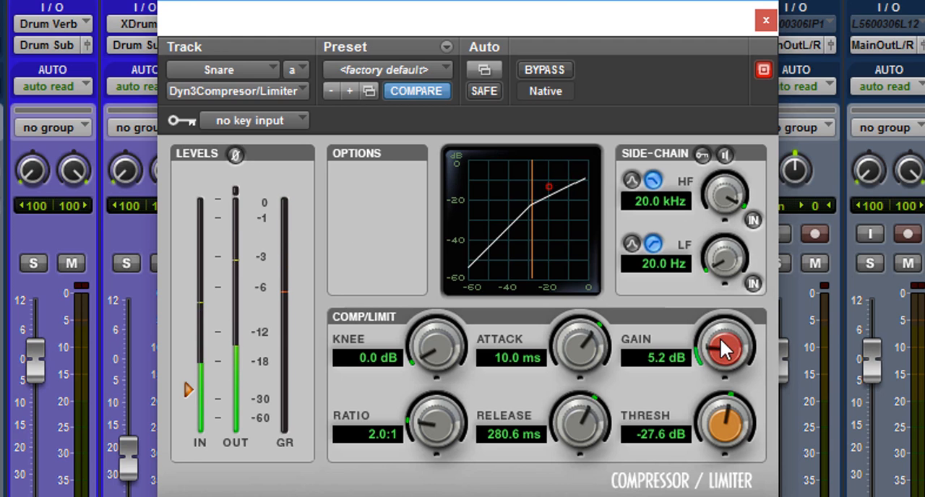
mouse_move(725, 347)
left_mouse_down()
mouse_move(721, 374)
mouse_move(721, 357)
left_mouse_up()
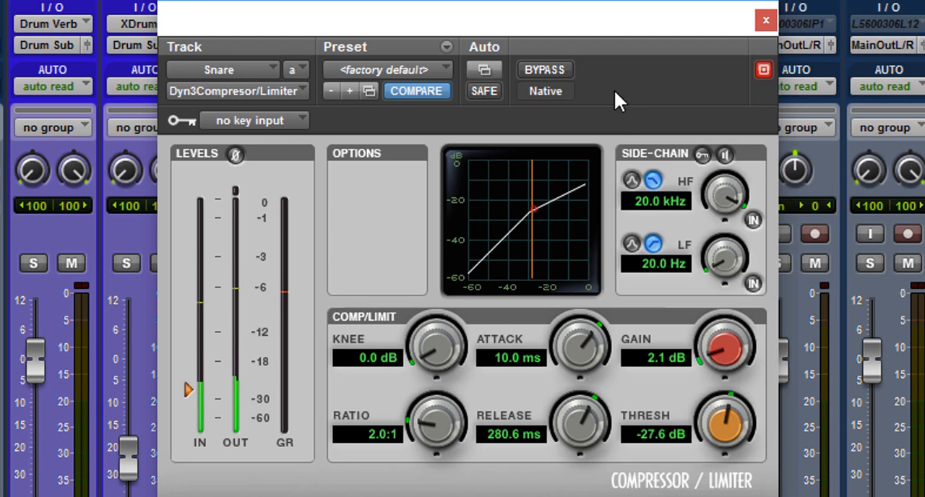
left_click(551, 71)
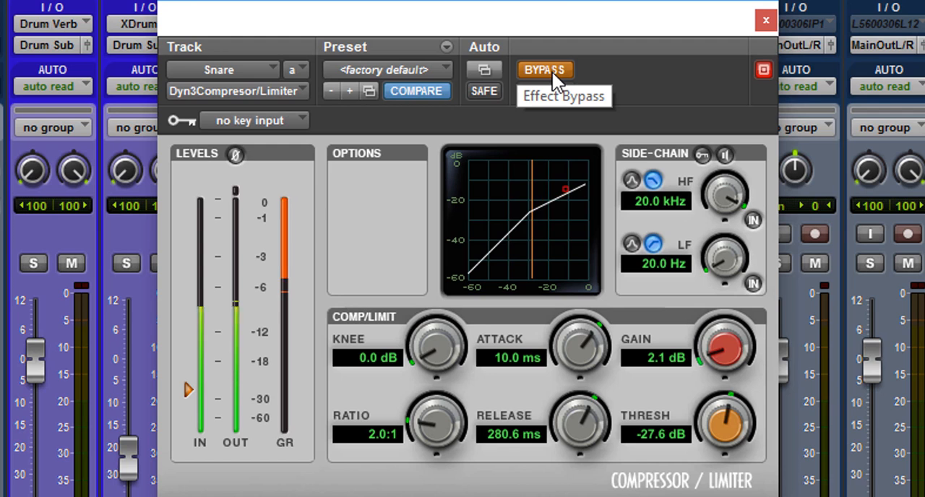
left_click(553, 71)
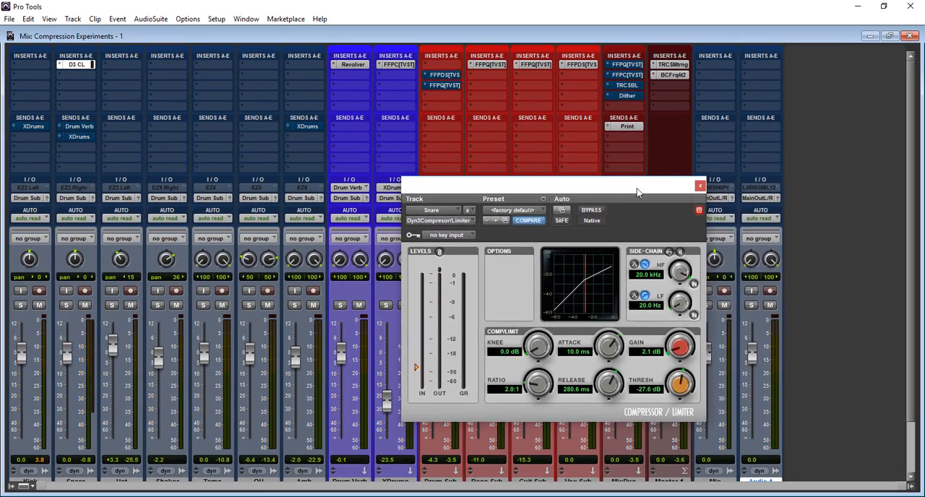
Copy the snare's Dyn3 Compressor/Limiter to the kick's first insert slot and open the kick's copy.
left_click_drag(616, 26, 779, 40)
left_click_drag(708, 200, 658, 138)
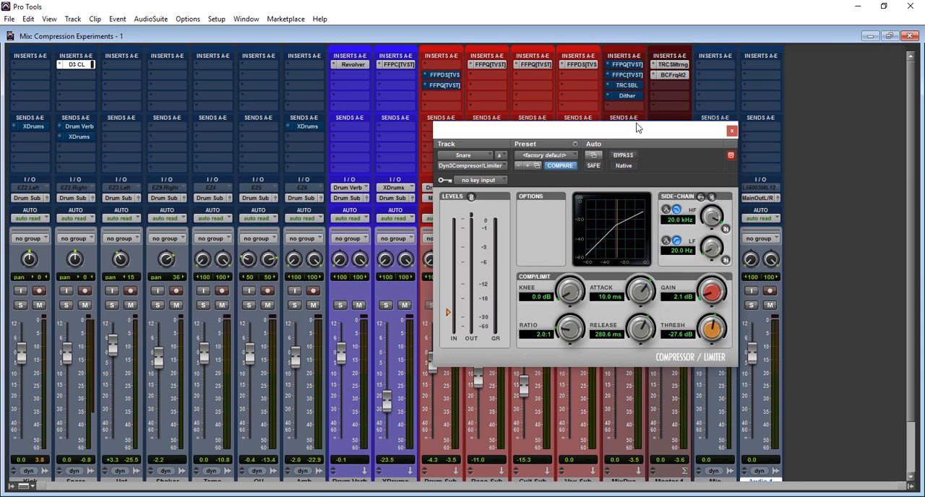
left_click_drag(648, 134, 591, 101)
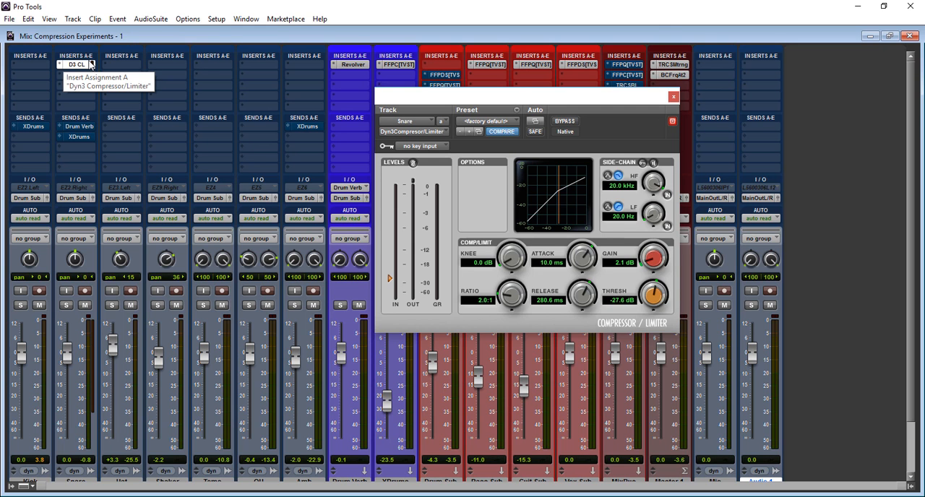
right_click(90, 63)
left_click_drag(69, 64, 43, 64)
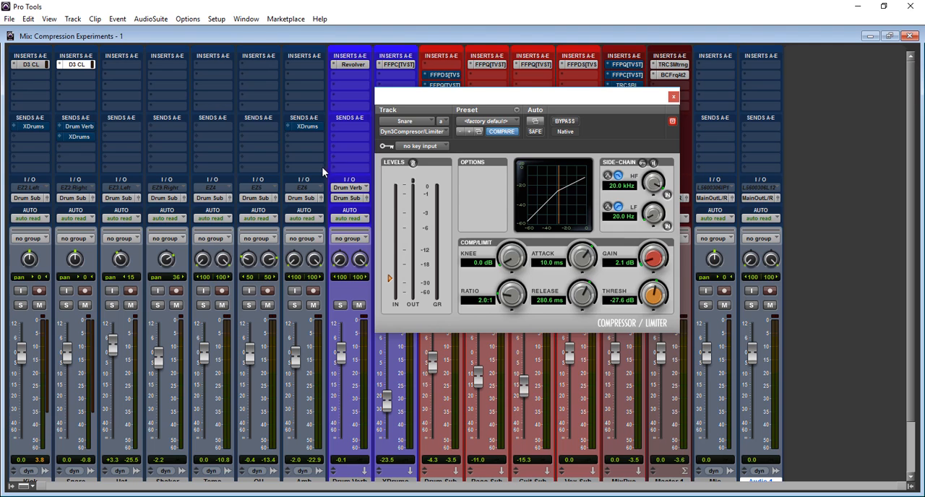
left_click(38, 65)
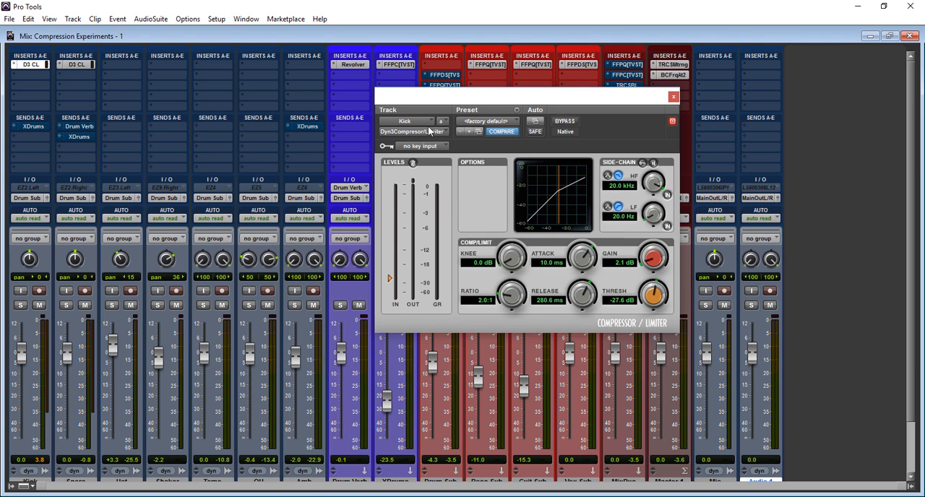
Load the Kick Tight preset on the kick's compressor and compare the soloed kick with and without bypass, leaving the compressor active.
left_click(515, 114)
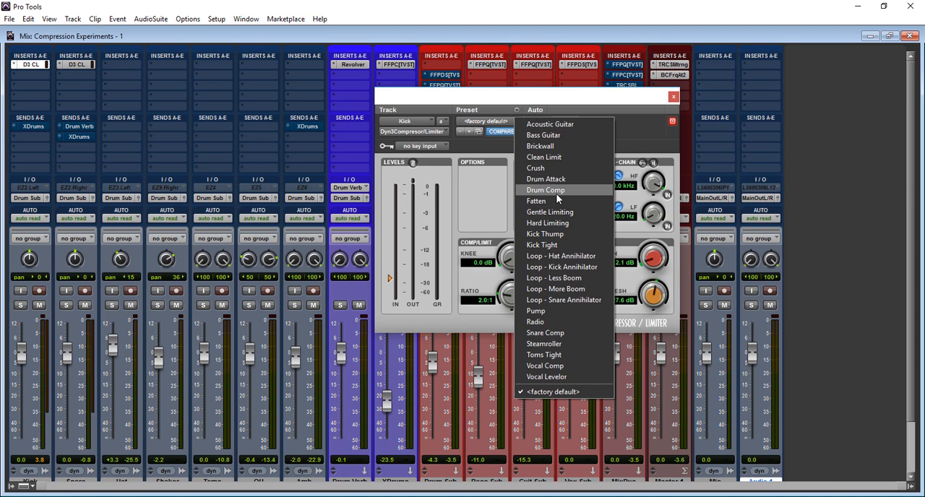
left_click(562, 246)
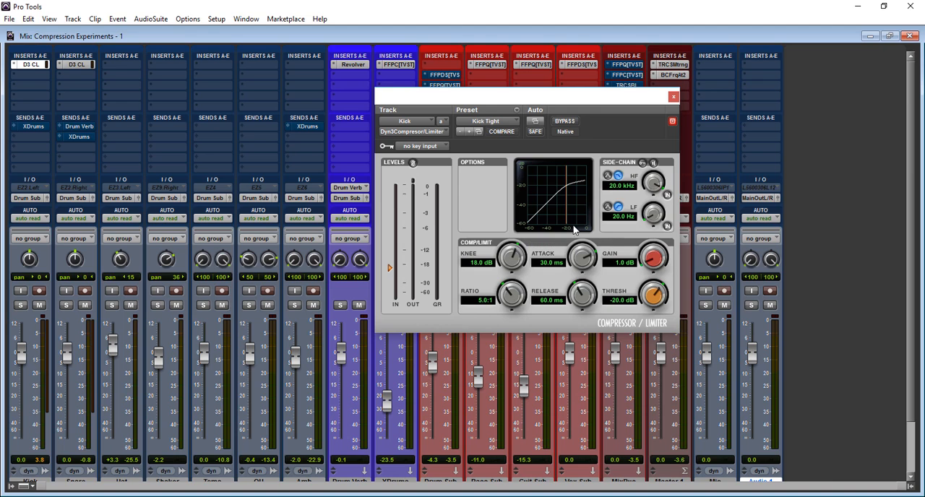
left_click(22, 304)
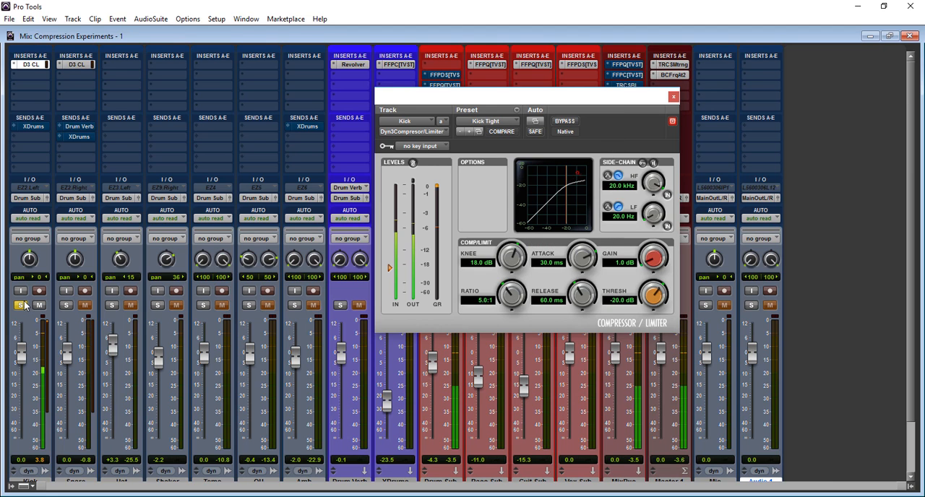
left_click(569, 123)
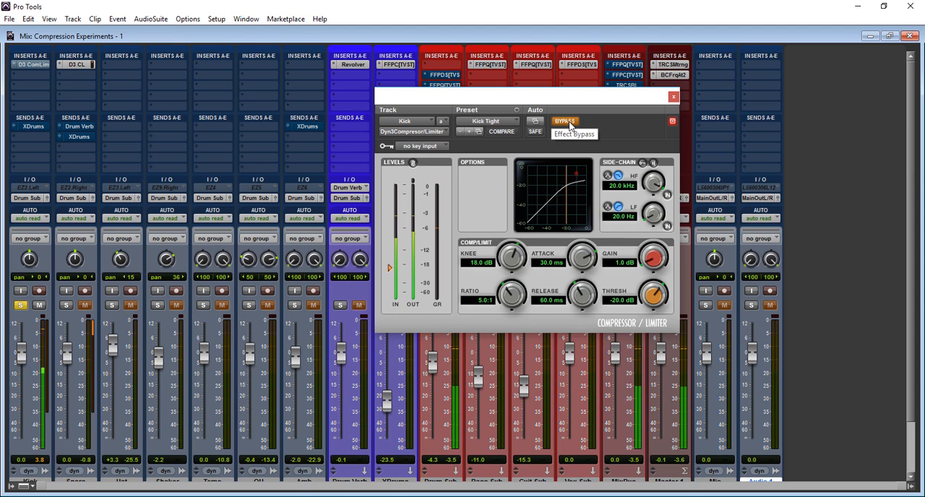
left_click(565, 122)
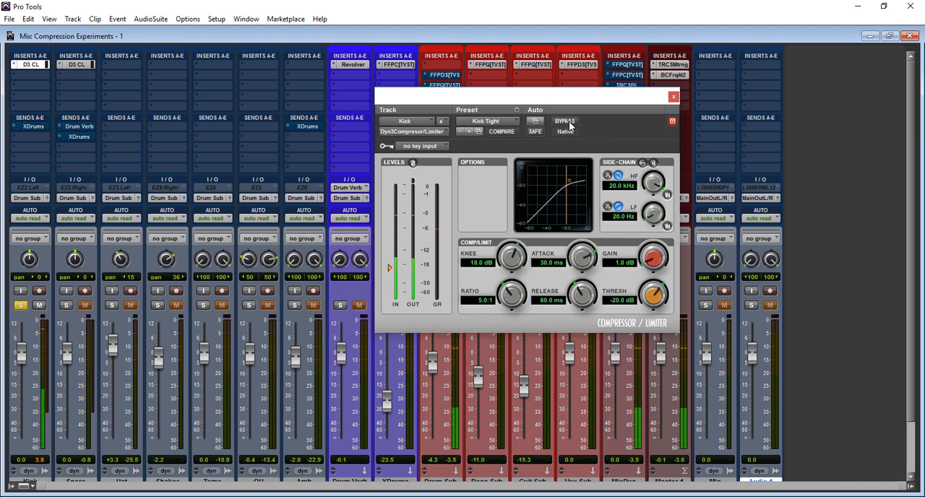
left_click(568, 122)
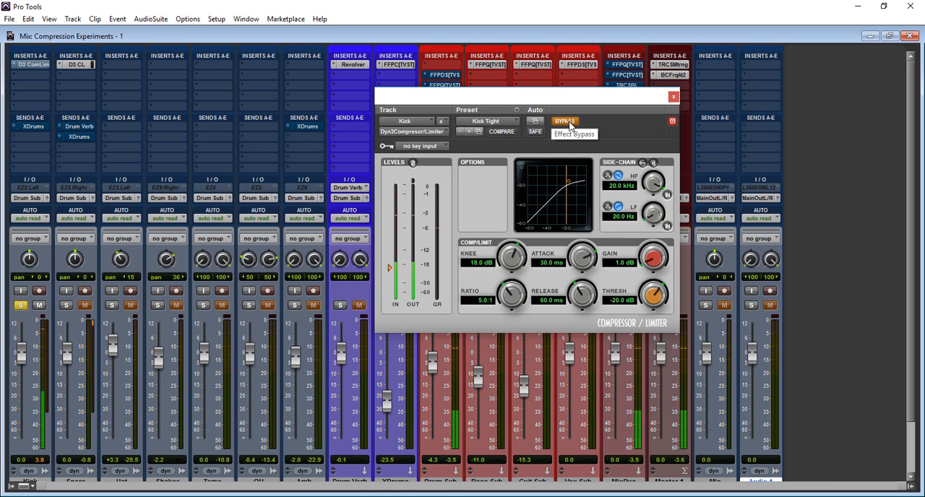
left_click(568, 122)
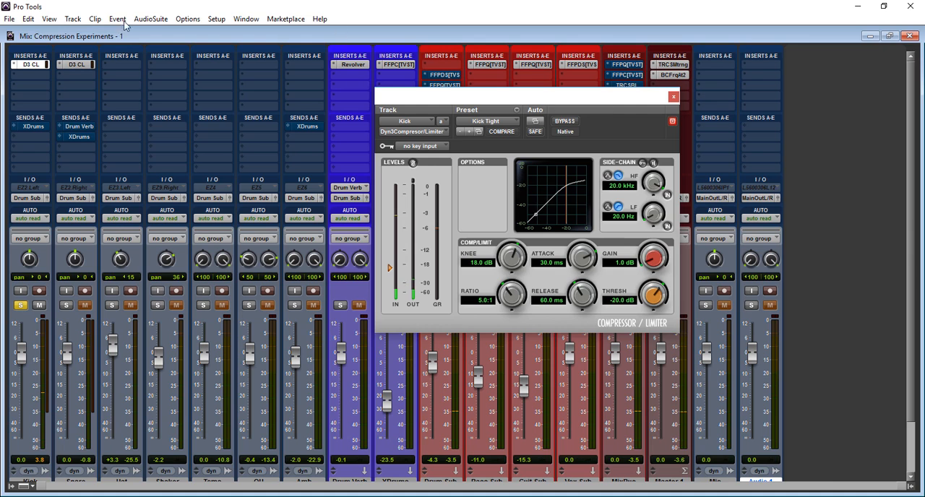
Load the Kick Thump preset on the kick's compressor and the Snare Comp preset on the snare's compressor.
left_click(535, 122)
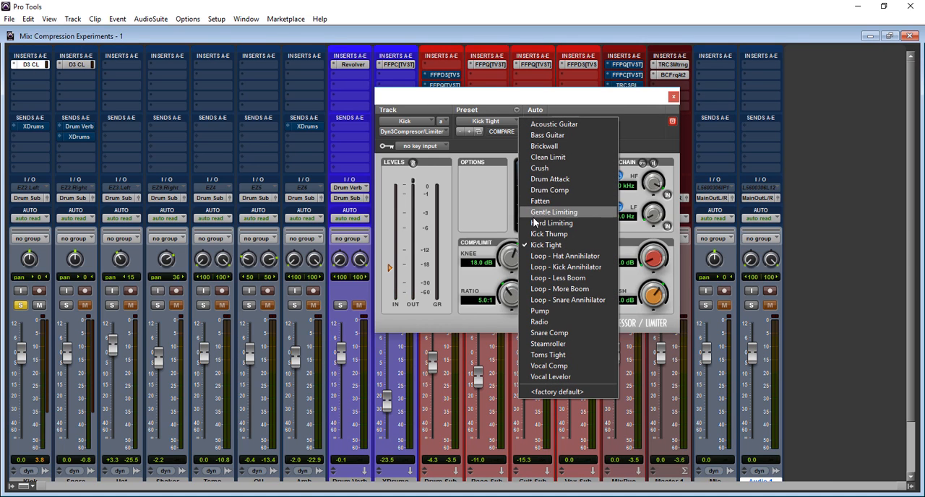
left_click(539, 235)
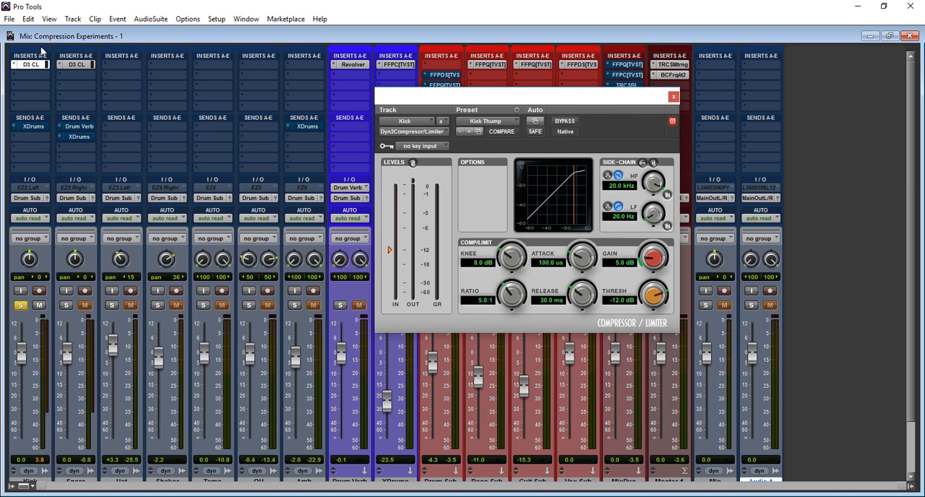
left_click(73, 65)
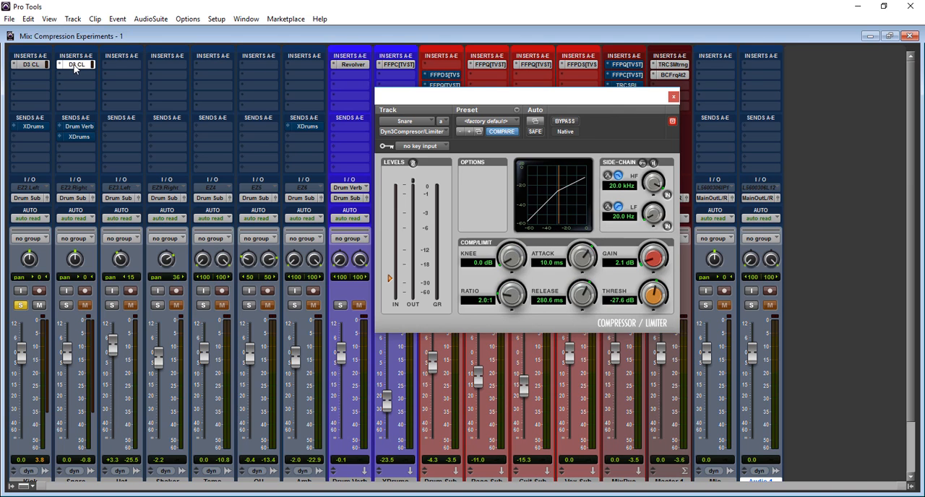
left_click(518, 124)
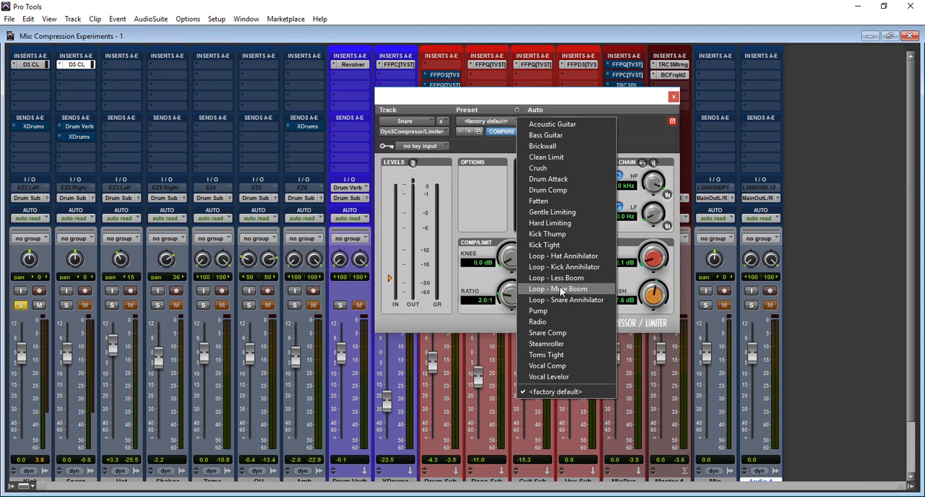
left_click(565, 335)
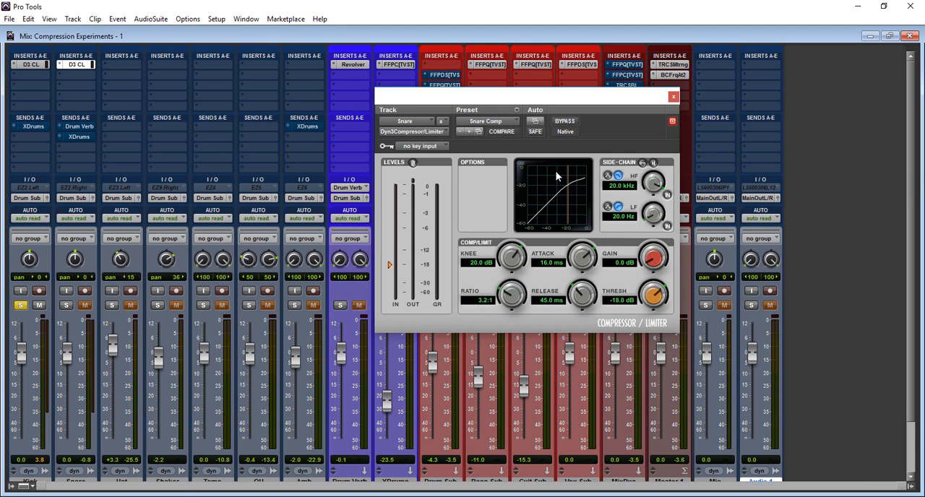
Switch the solo from the kick to the snare and compare the Snare Comp preset against bypass, leaving the compressor active.
left_click(21, 306)
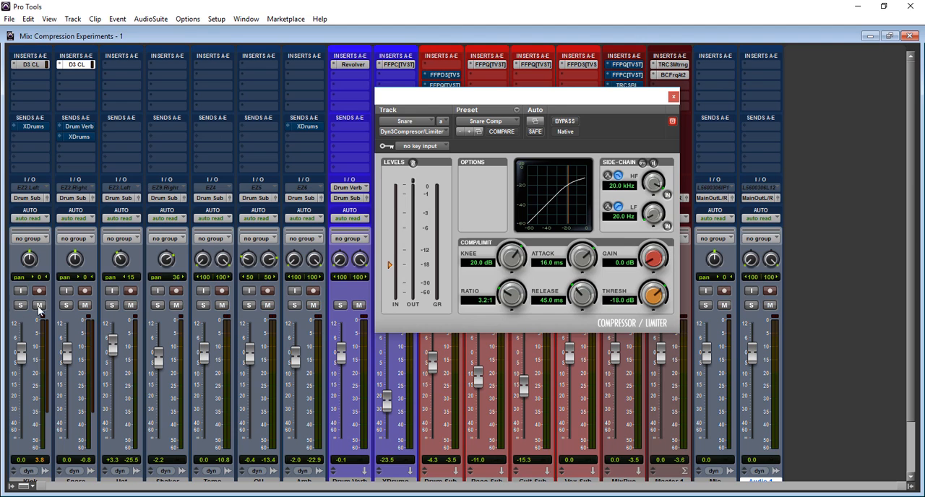
left_click(65, 305)
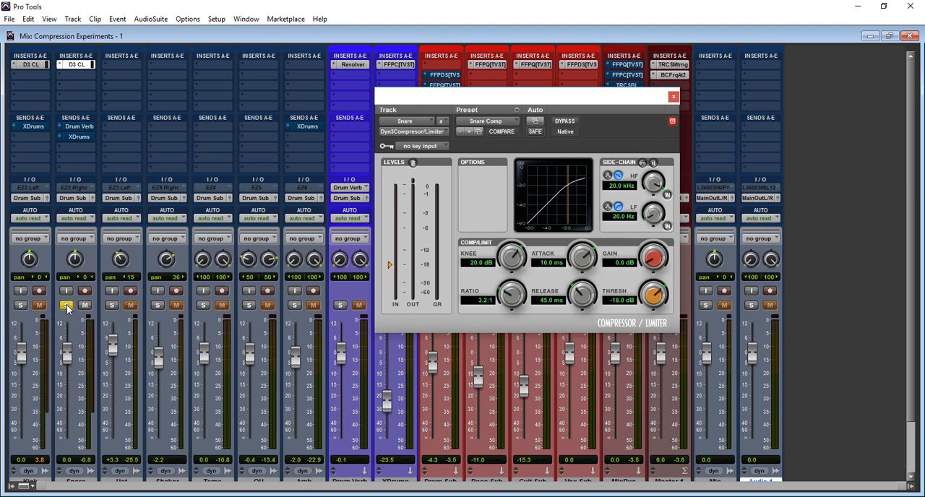
left_click(578, 122)
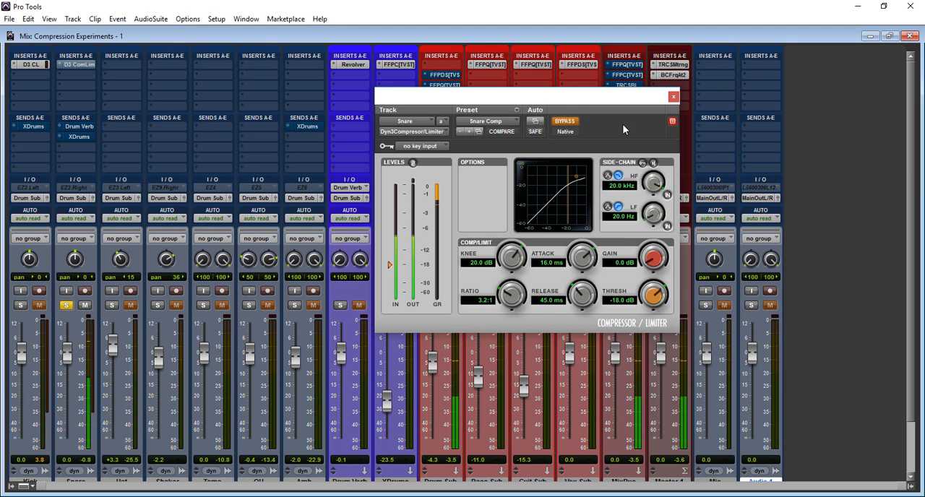
left_click(565, 122)
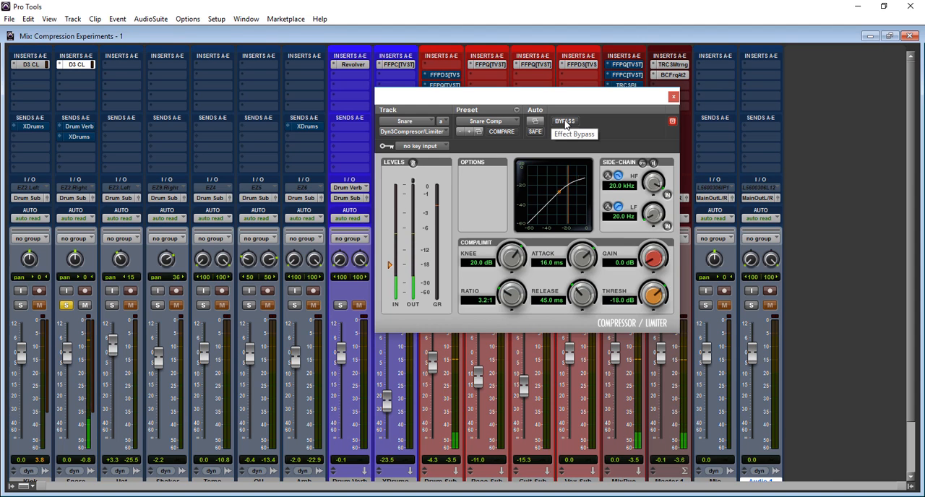
left_click(565, 121)
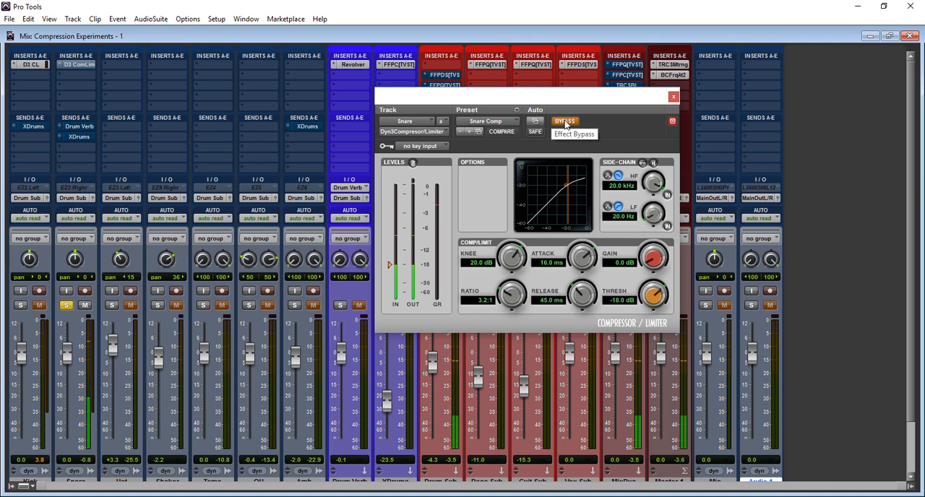
left_click(565, 123)
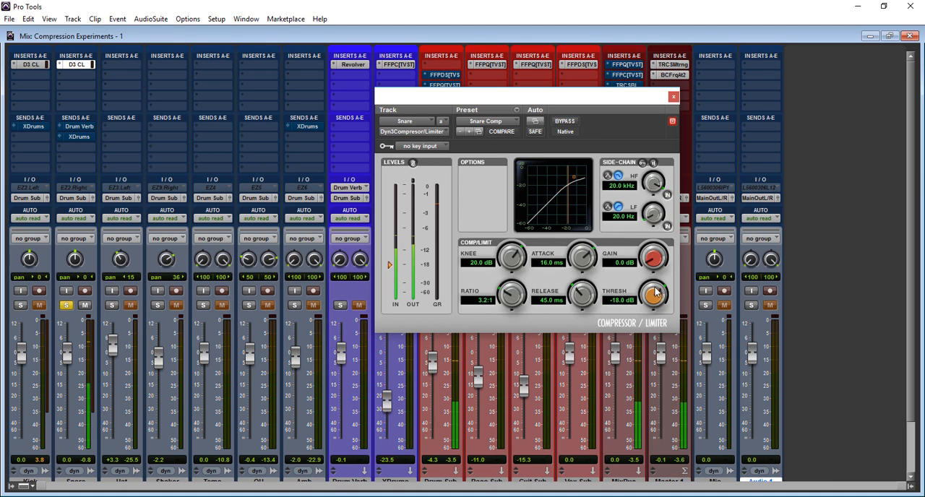
Set the snare compressor's threshold to -26.3 dB and gain to 1.0 dB, and compare the result against the bypassed signal.
left_click_drag(655, 293, 633, 307)
left_click_drag(628, 306, 625, 307)
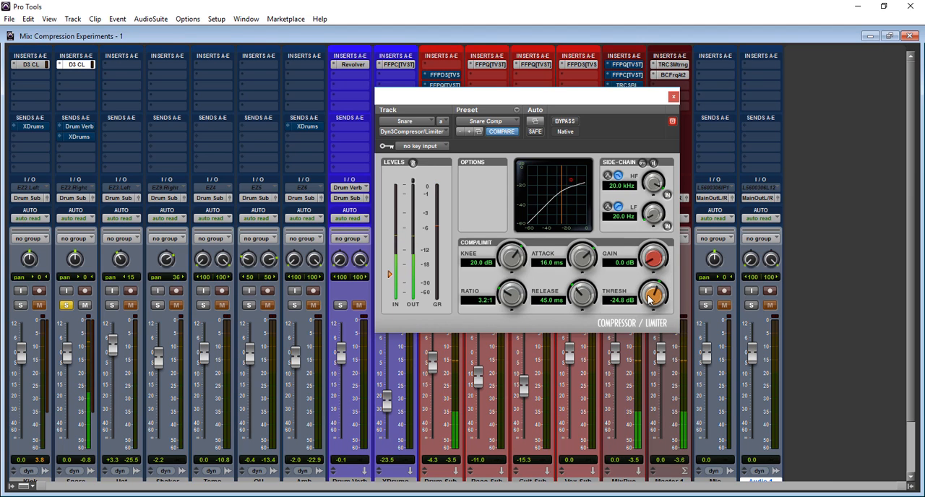
left_click_drag(649, 298, 645, 303)
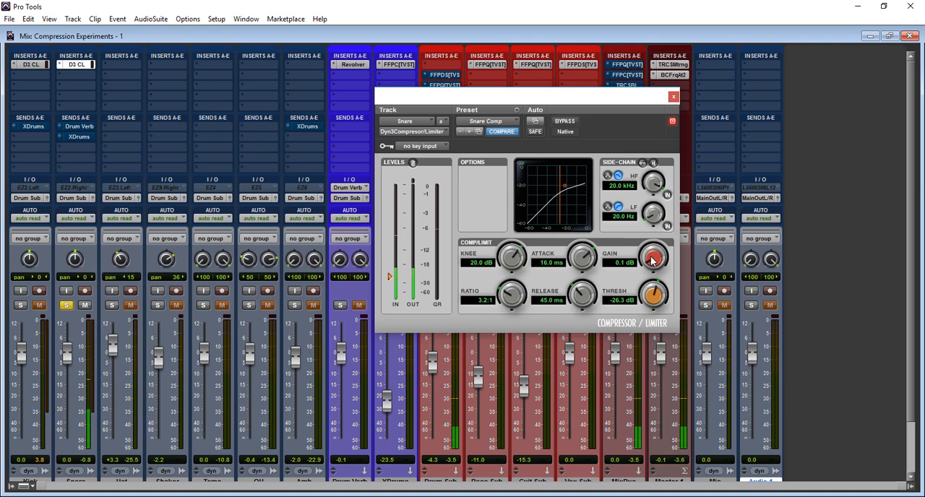
left_click_drag(653, 259, 653, 256)
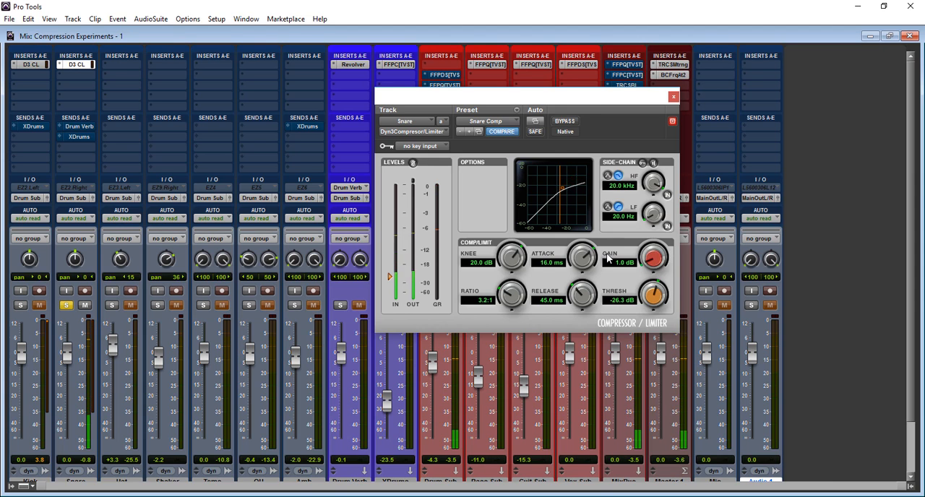
left_click(567, 122)
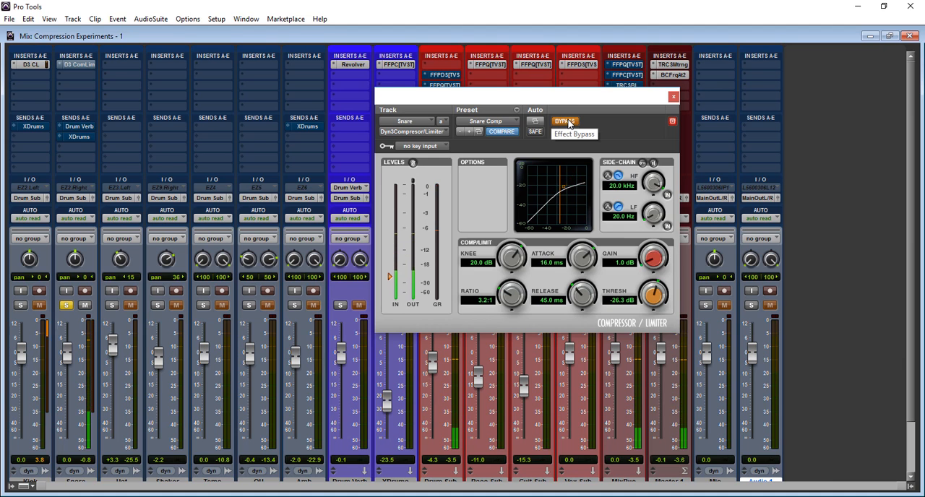
left_click(566, 122)
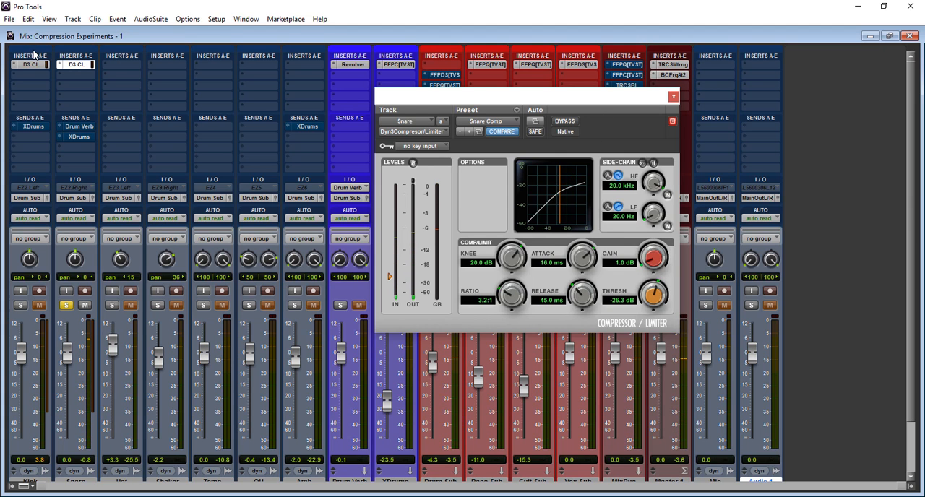
Show the kick's compressor settings and close the plug-in window.
left_click(30, 66)
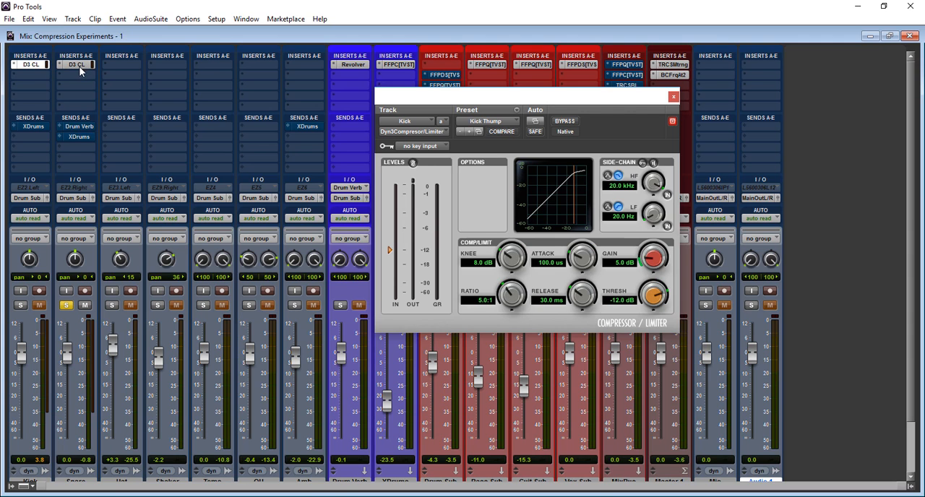
left_click(673, 97)
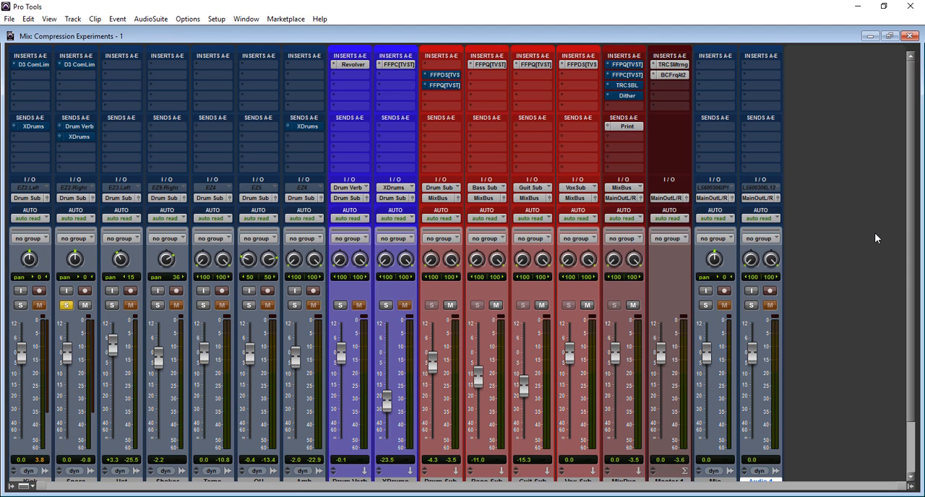
Play the mix, take the snare out of solo, and activate the compressors on the snare and kick tracks.
key("space")
left_click(65, 305)
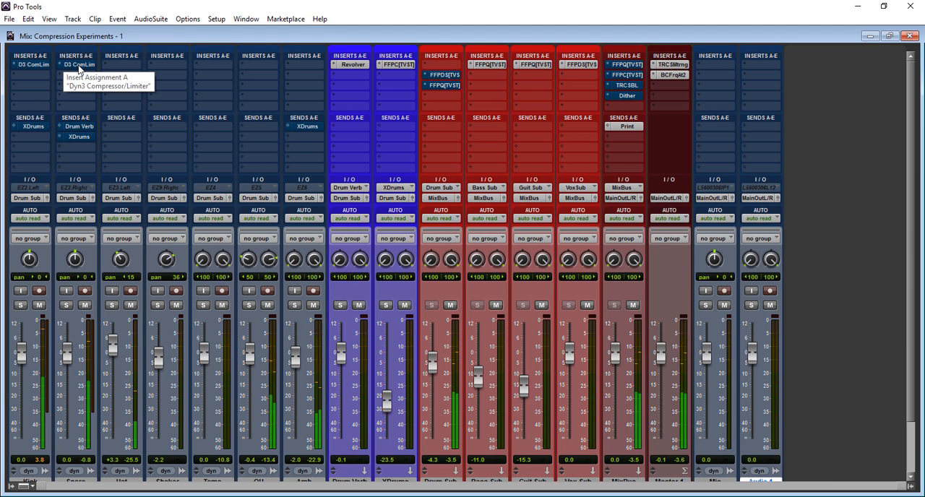
left_click(79, 65, "ctrl")
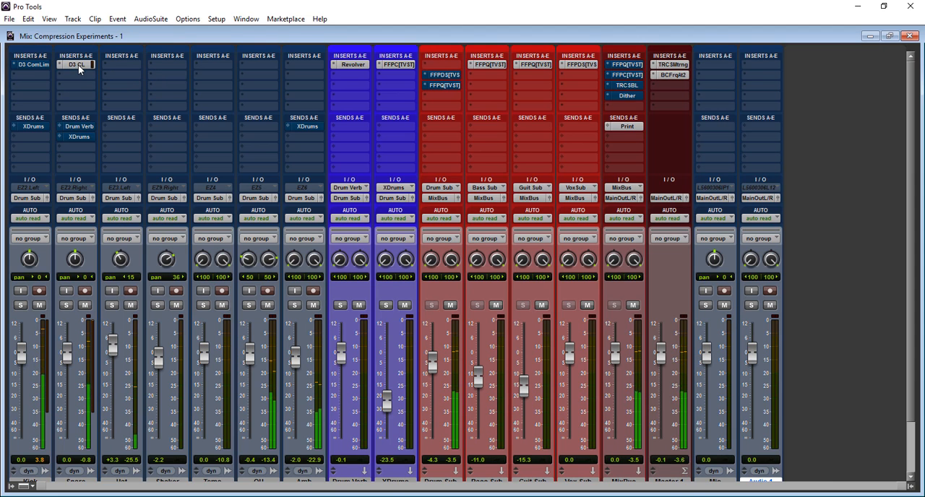
left_click(27, 64, "ctrl")
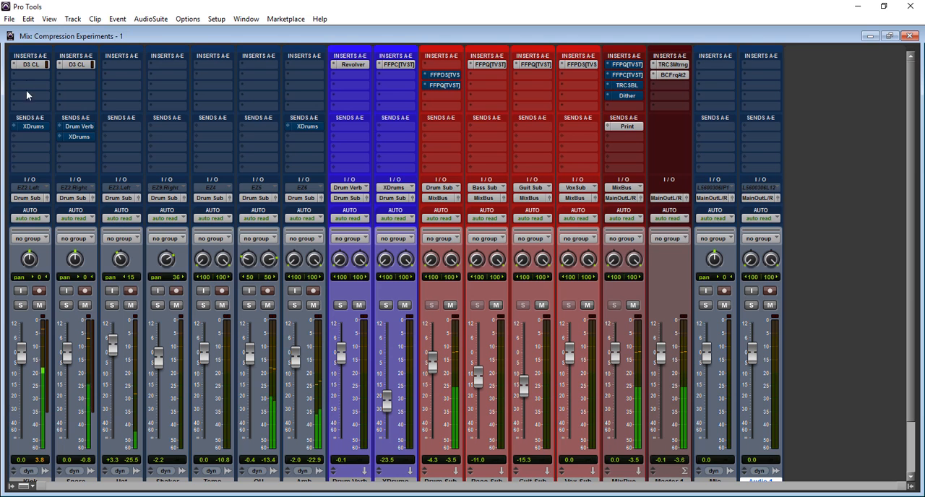
Show the kick's compressor and compare the full mix with the kick and snare compressors bypassed and active.
left_click(28, 66)
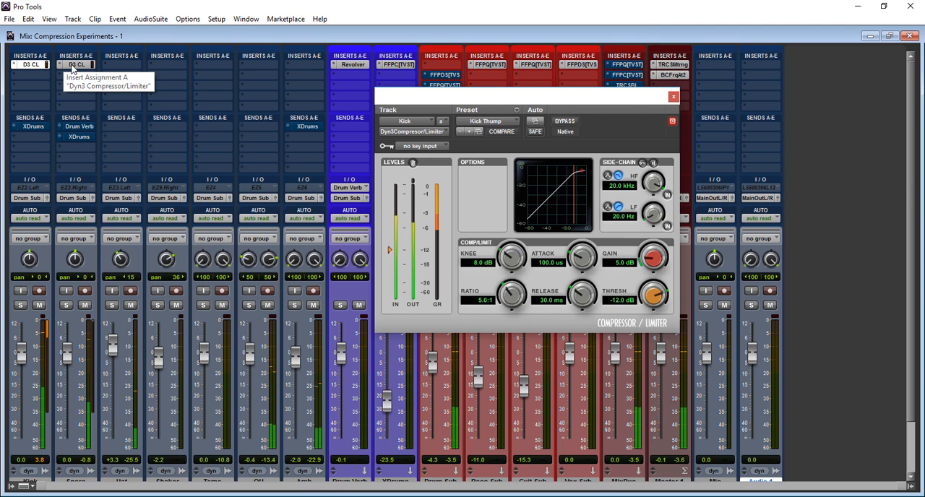
left_click(36, 65, "ctrl")
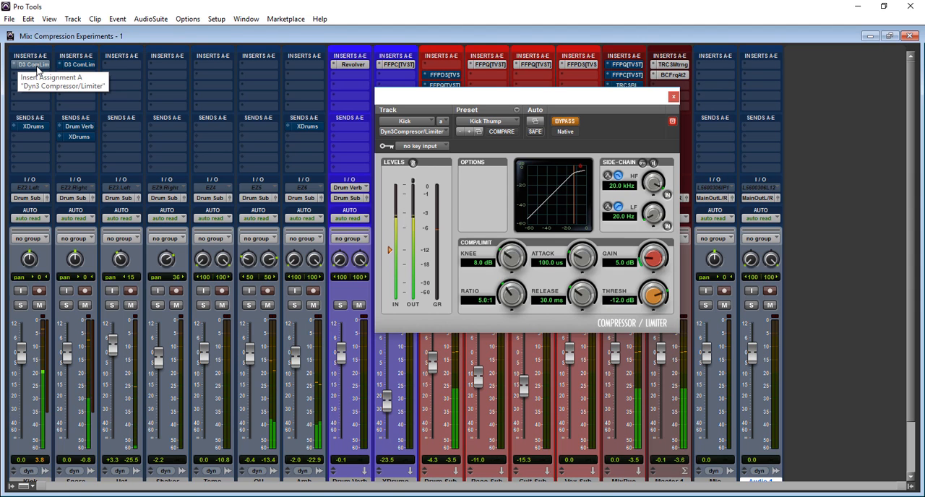
left_click(36, 65, "ctrl")
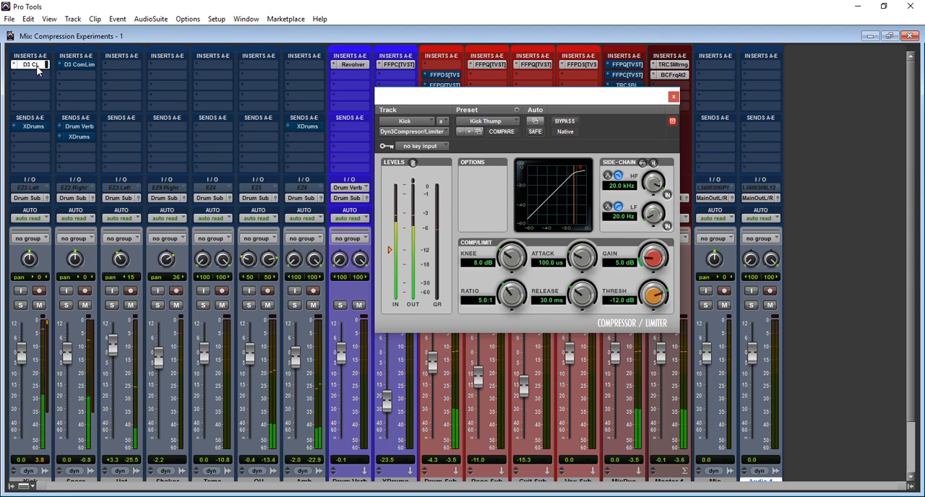
left_click(70, 64, "ctrl")
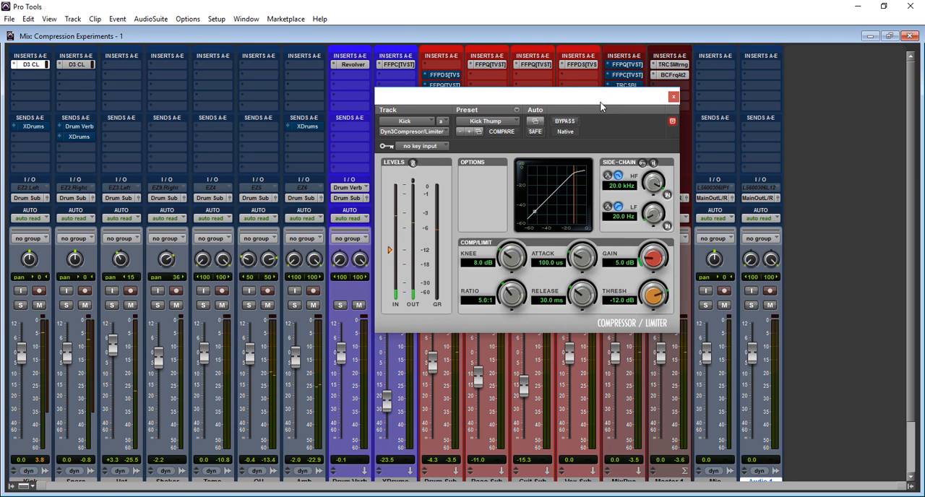
Bypass the kick and snare compressors and move the plug-in window off the Drum Sub track's inserts.
left_click_drag(598, 105, 503, 45)
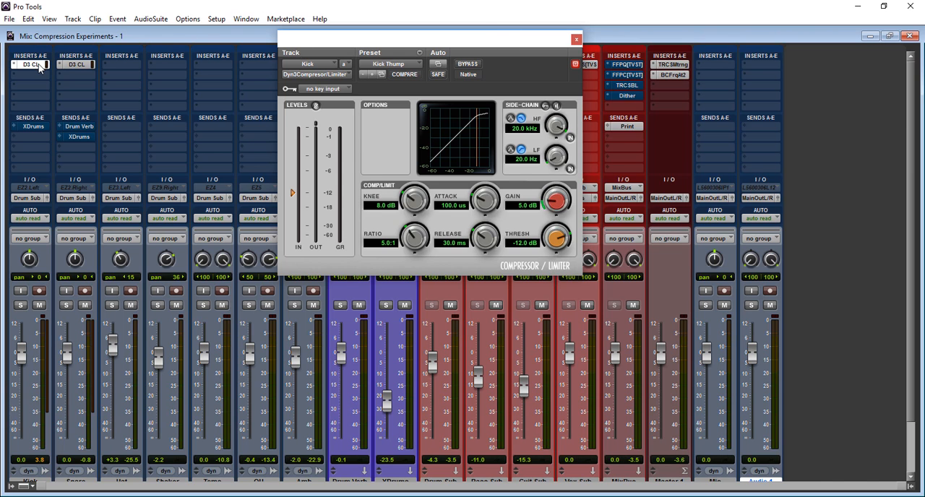
left_click(45, 64, "ctrl")
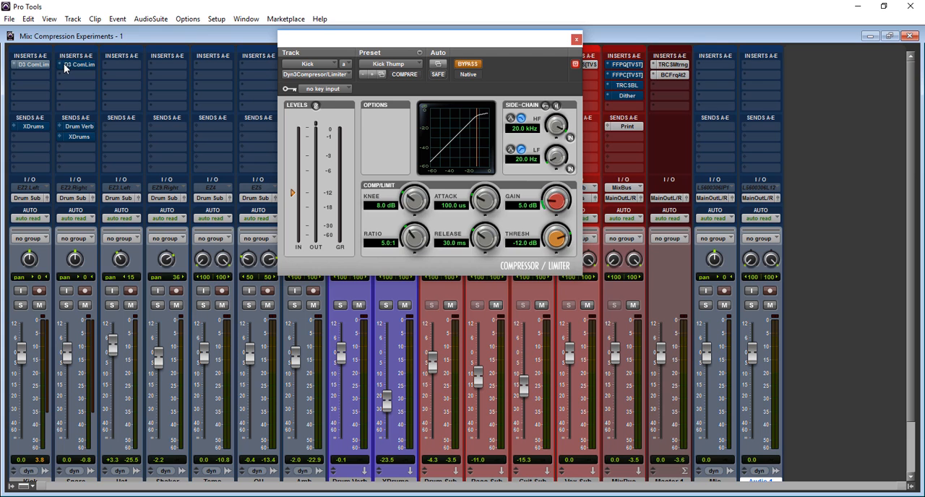
left_click_drag(414, 41, 183, 123)
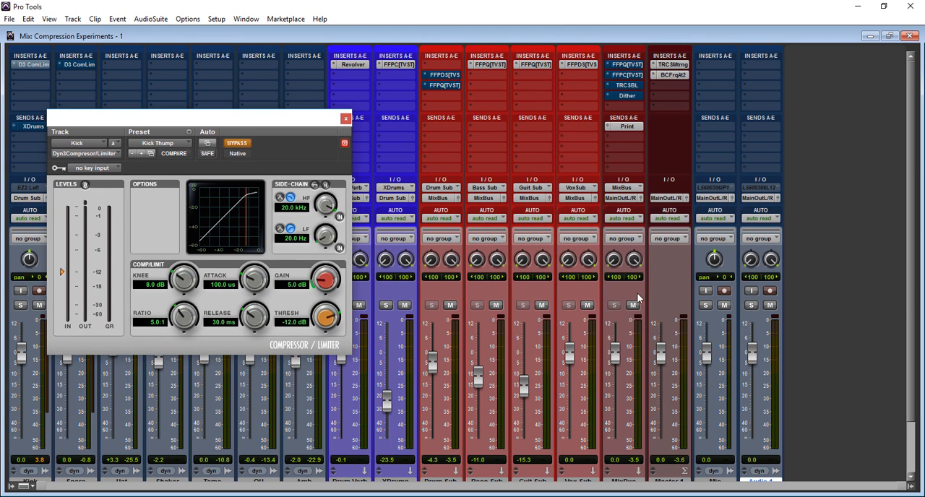
Insert the stereo multichannel Dyn3 Compressor/Limiter in the first insert slot of the Drum Sub track.
left_click_drag(910, 216, 910, 225)
scroll(910, 229, "up", 1)
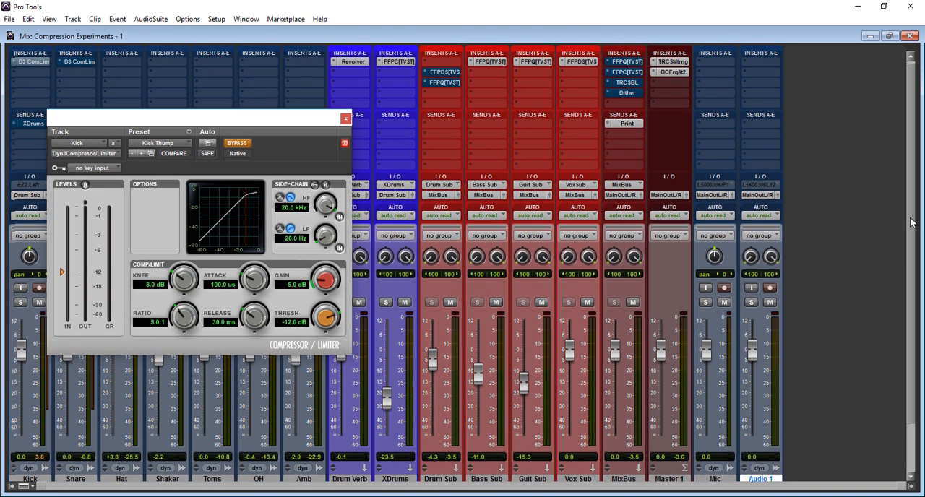
left_click(429, 67)
mouse_move(451, 87)
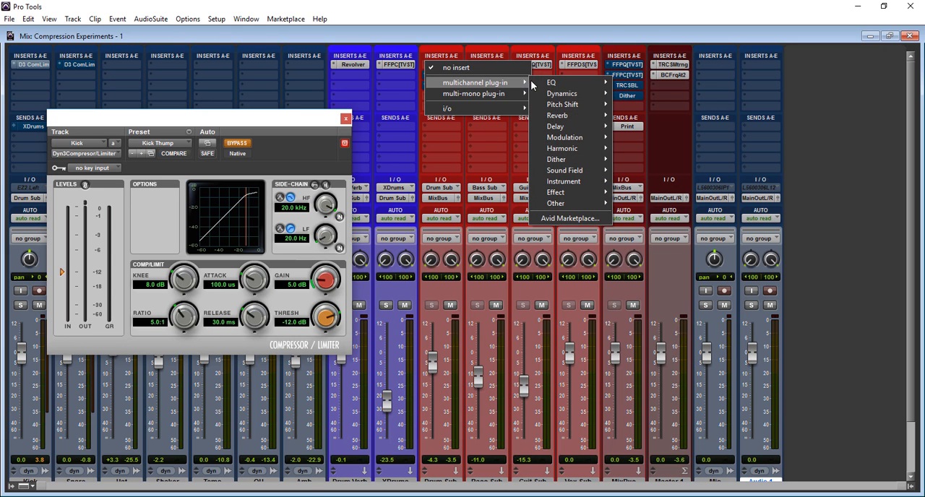
mouse_move(556, 97)
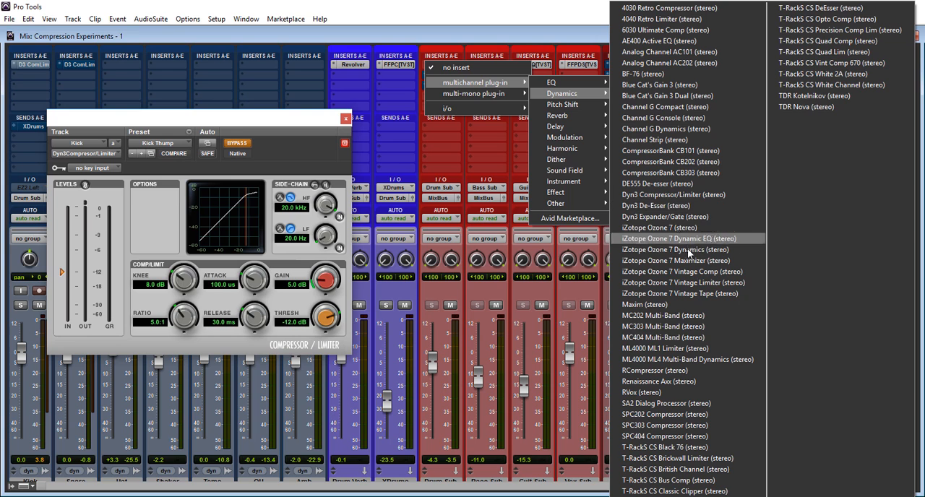
left_click(686, 193)
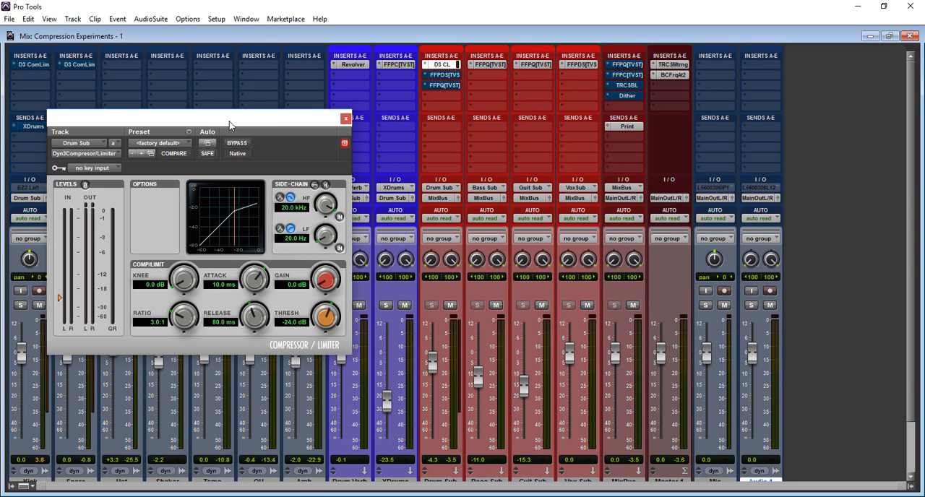
left_click_drag(230, 125, 692, 157)
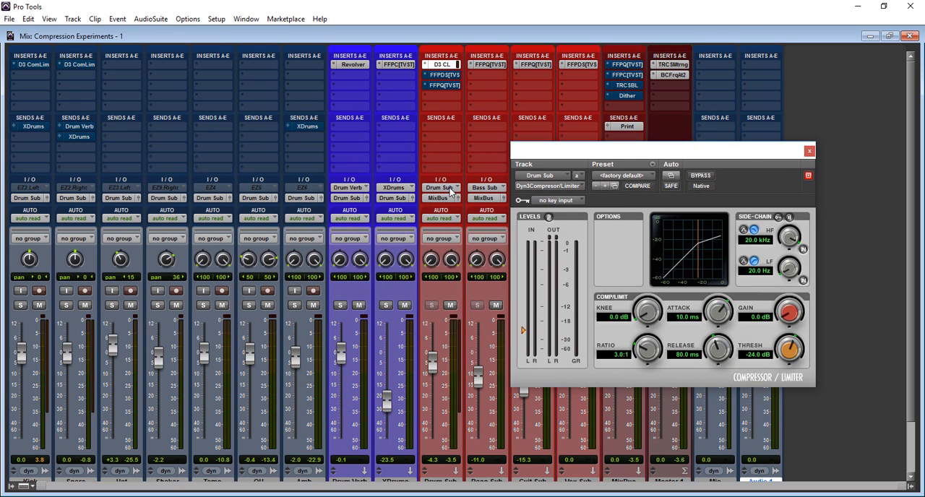
left_click_drag(739, 154, 643, 167)
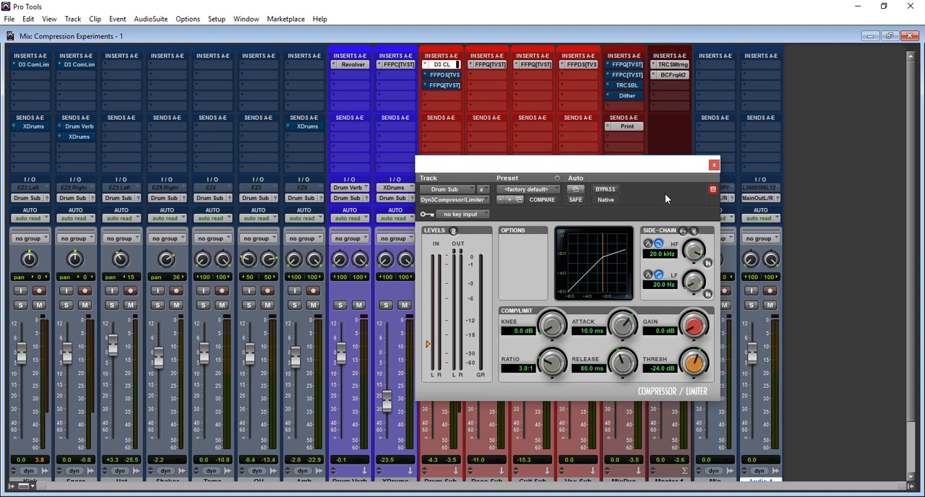
Load the Drum Comp preset on the Drum Sub compressor and compare it against bypass, leaving the compressor active.
left_click(559, 190)
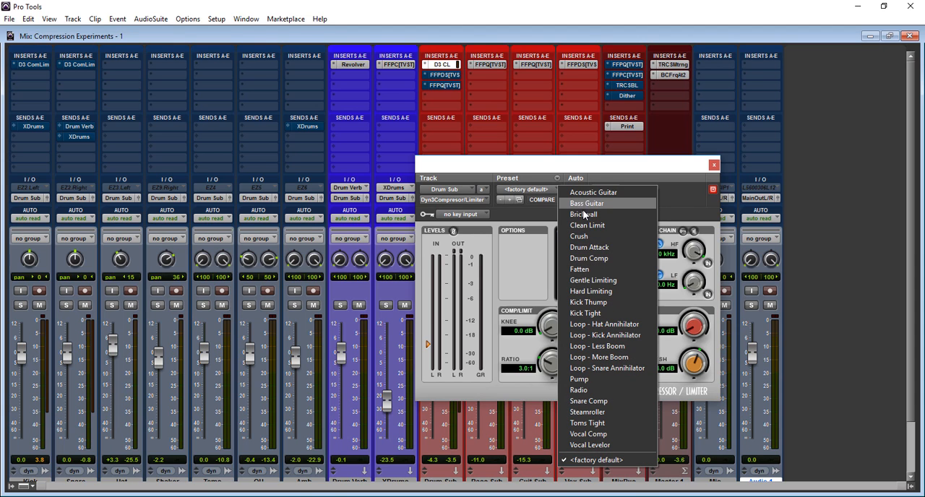
left_click(588, 258)
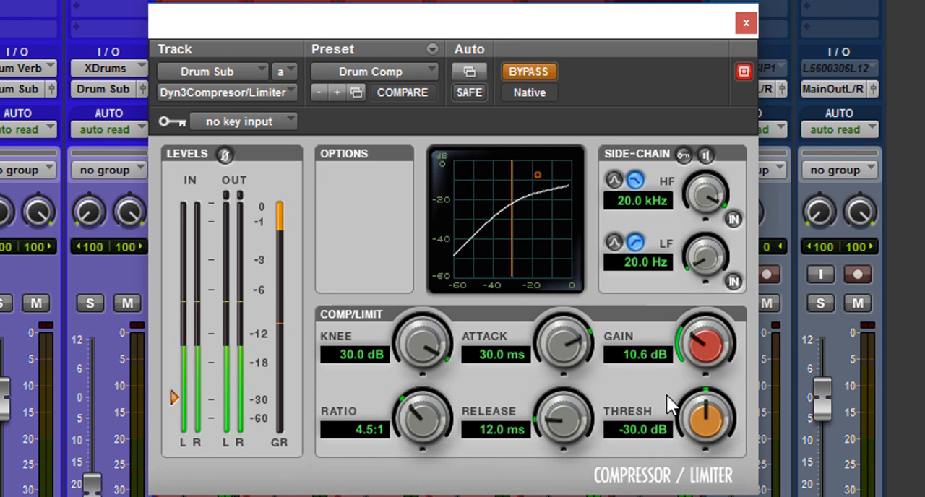
left_click(531, 69)
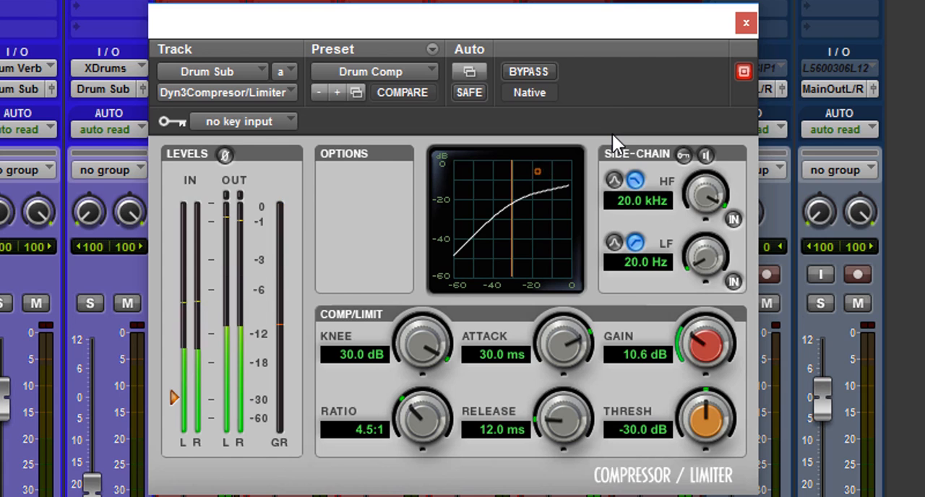
Lower the Drum Sub compressor's gain to 5.3 dB and compare the result against the bypassed signal.
left_click_drag(690, 329, 691, 426)
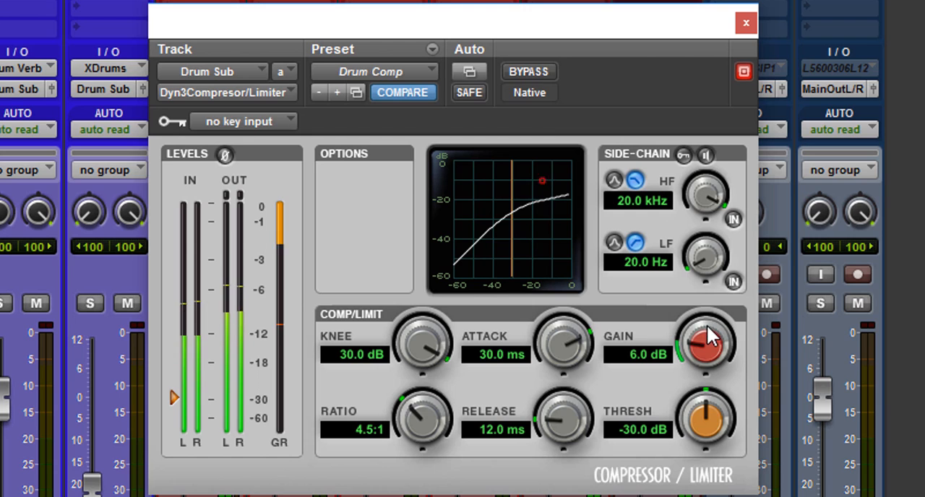
left_click_drag(704, 334, 700, 337)
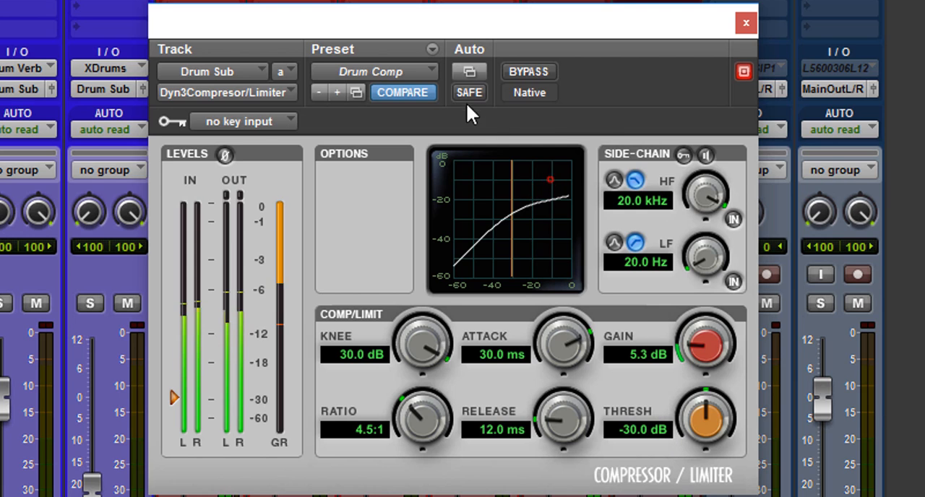
left_click(525, 70)
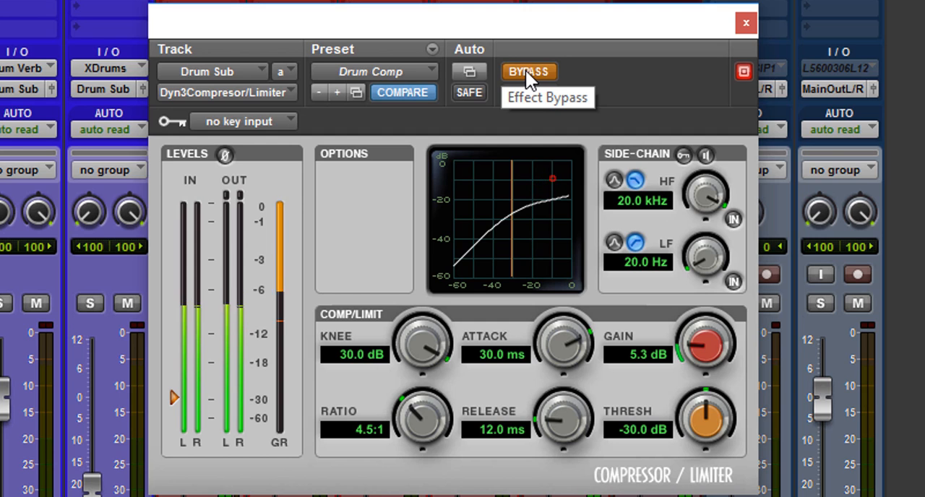
left_click(526, 70)
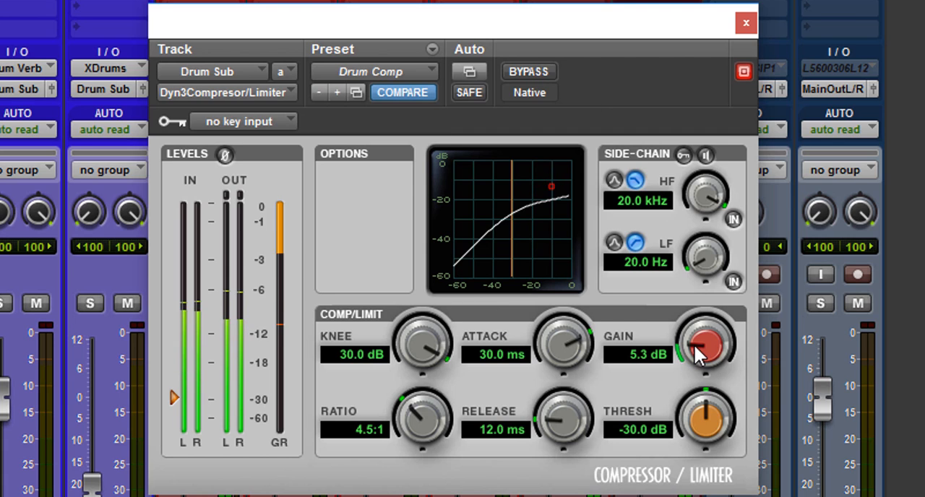
Set the Drum Sub compressor's gain to 5.0 dB and compare it with bypass again, leaving the compressor active.
left_click_drag(695, 347, 694, 350)
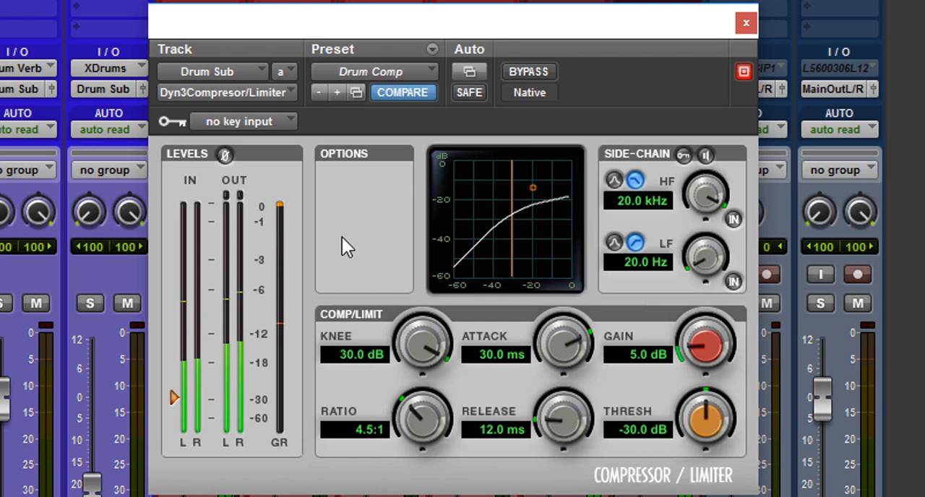
left_click(539, 72)
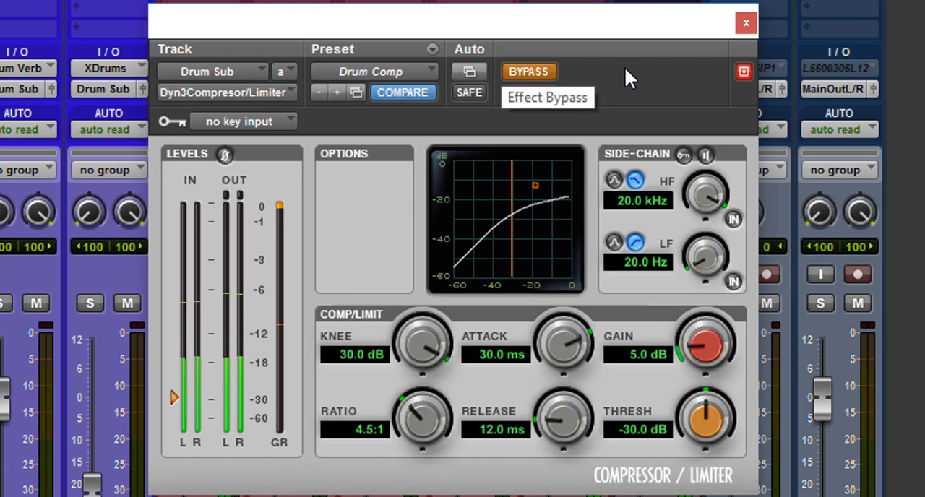
left_click(543, 70)
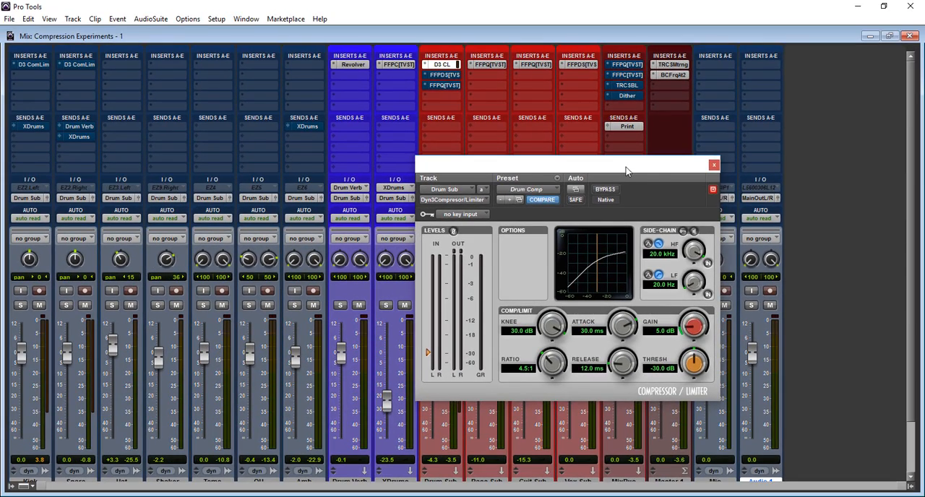
left_click_drag(626, 170, 729, 200)
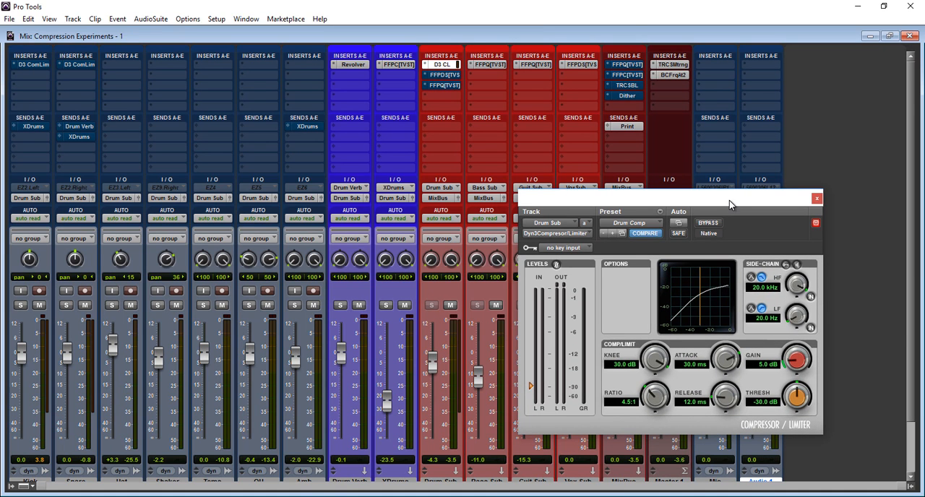
left_click_drag(729, 200, 828, 223)
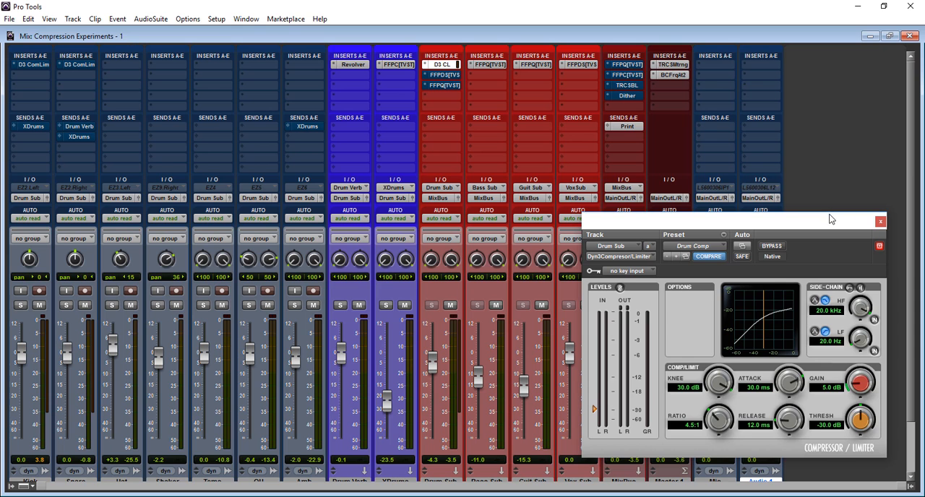
left_click_drag(830, 219, 834, 182)
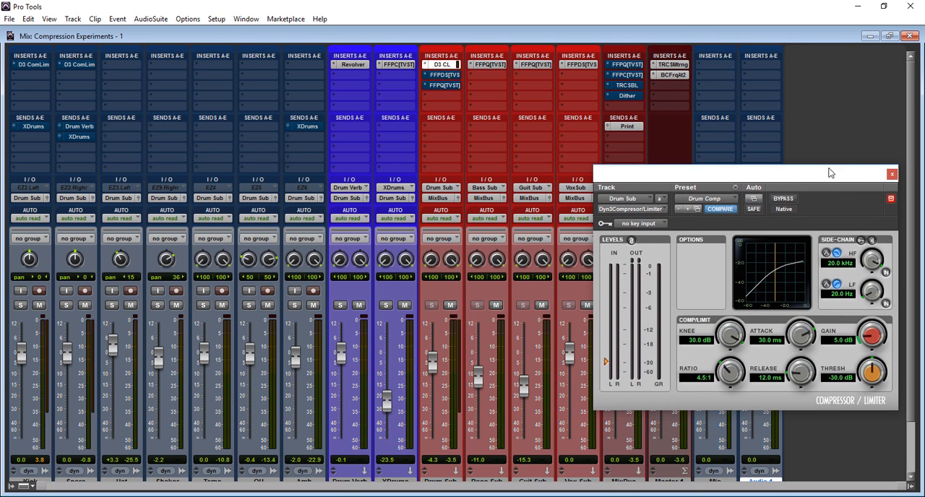
left_click_drag(830, 173, 828, 154)
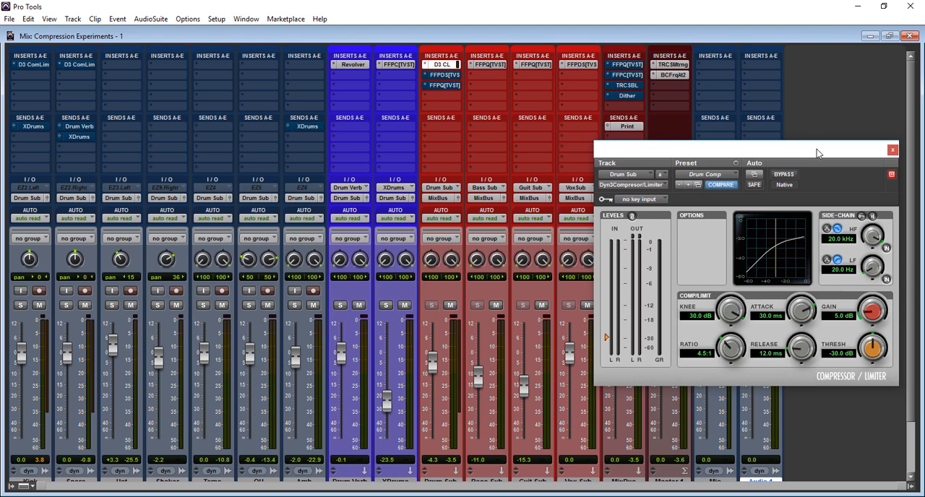
left_click_drag(817, 151, 706, 155)
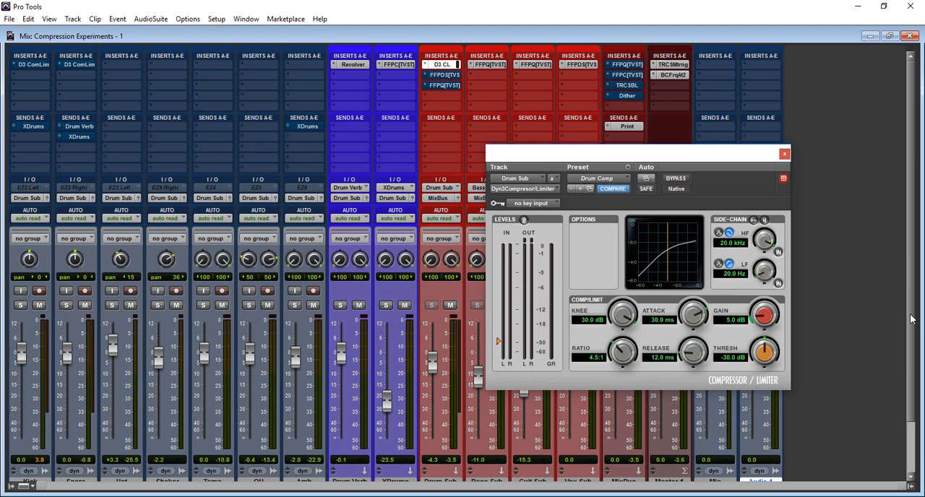
Remove the Dyn3 Compressor/Limiter from the Drum Sub track's first insert slot.
mouse_move(912, 319)
left_mouse_down()
mouse_move(912, 376)
mouse_move(912, 316)
mouse_move(912, 323)
left_mouse_up()
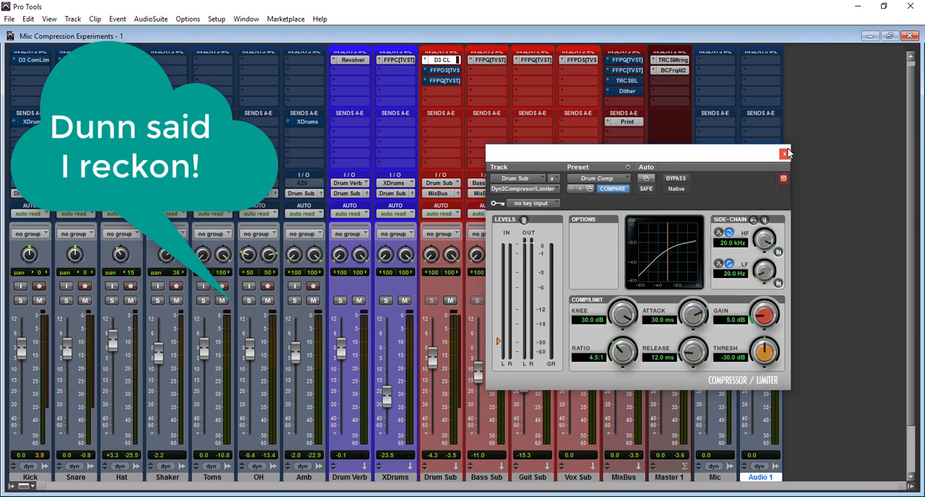
left_click_drag(909, 194, 909, 190)
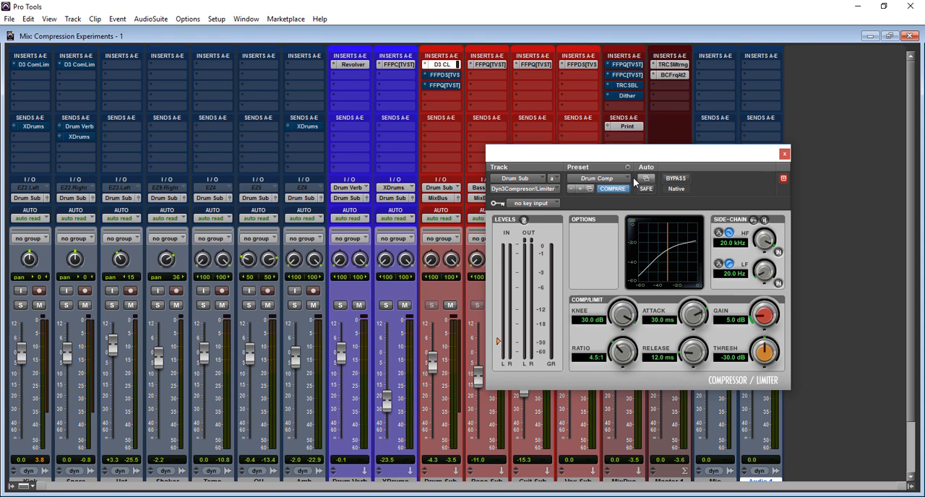
left_click(558, 190)
left_click(571, 192)
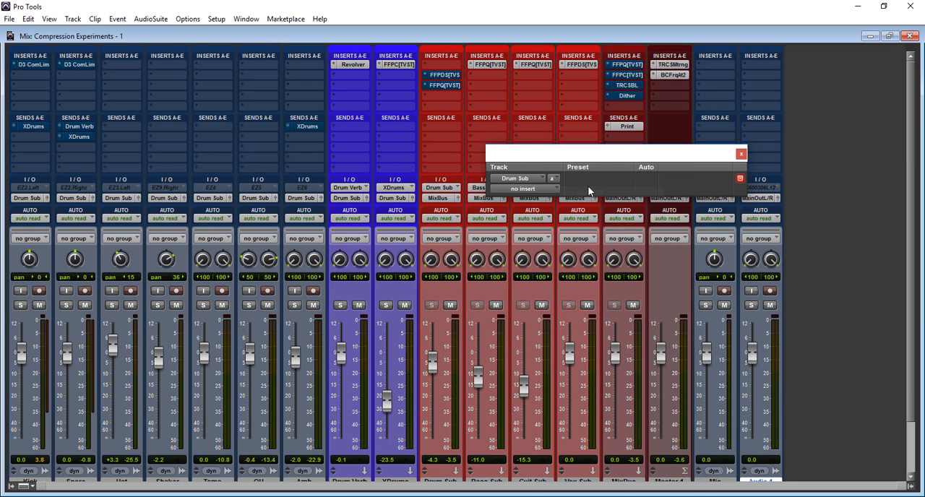
Show the FabFilter Pro-C compressor on the XDrums track and reposition its window.
left_click(397, 62)
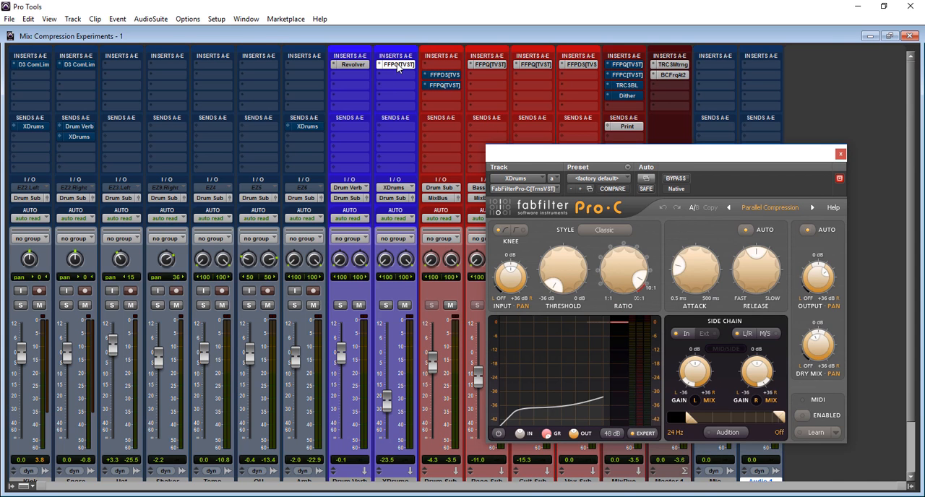
left_click_drag(553, 155, 501, 109)
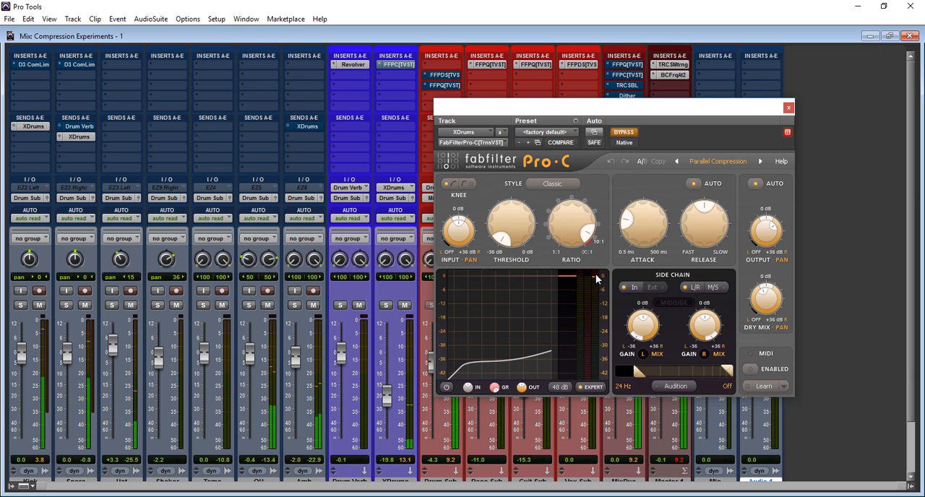
Activate the Pro-C compressor on XDrums, raise the track's fader to -10.2 dB and compare against bypass, leaving it bypassed.
left_click(624, 132)
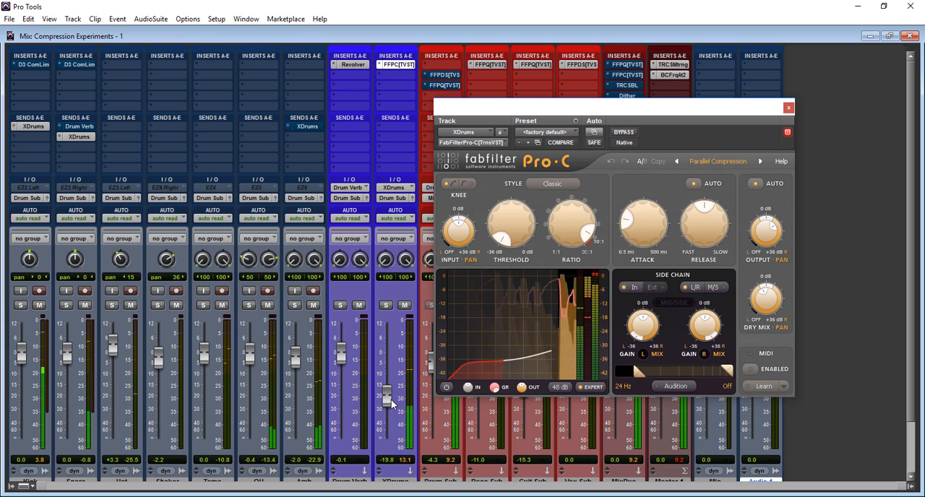
left_click_drag(393, 401, 393, 373)
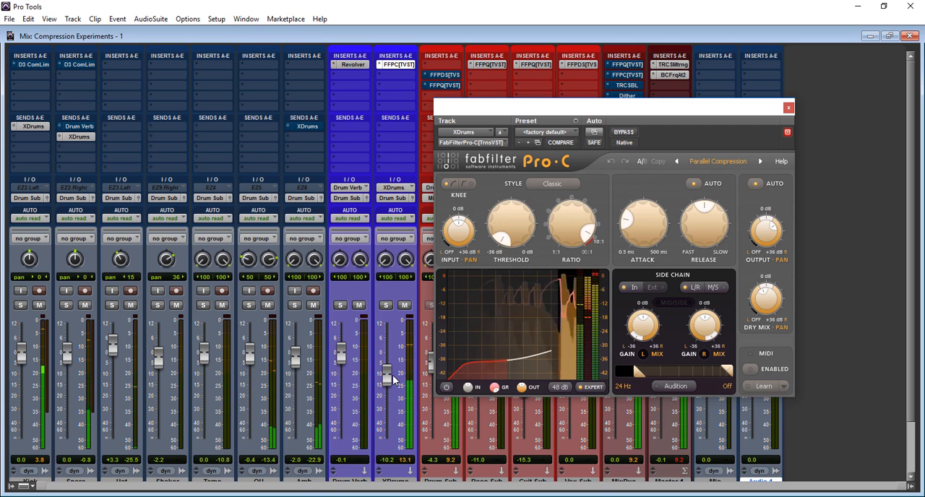
left_click(626, 133)
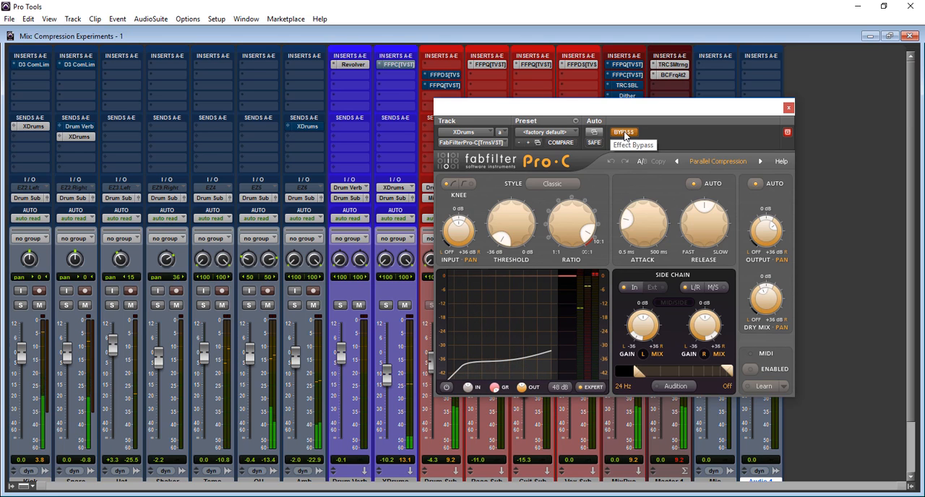
left_click(626, 134)
left_click(626, 135)
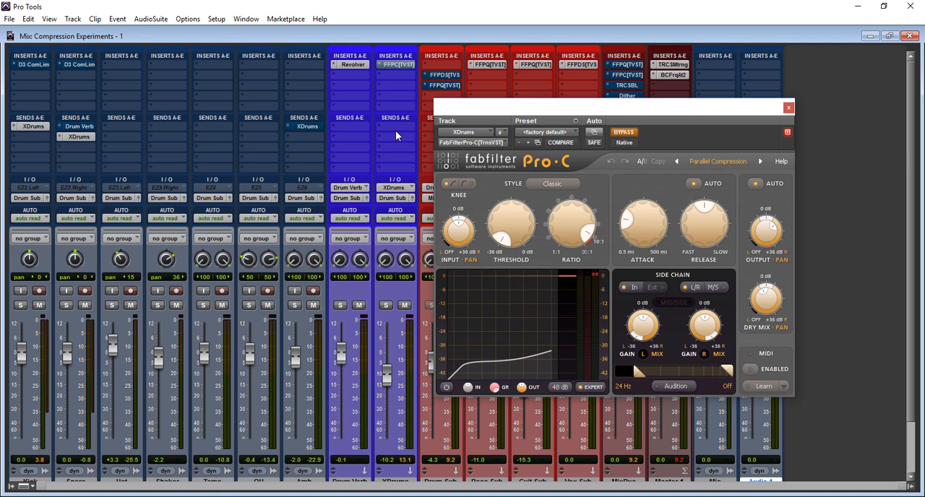
Close and reopen the XDrums Pro-C window, pull the track's fader down to -∞, reactivate the compressor and slightly adjust its output level.
left_click(392, 65)
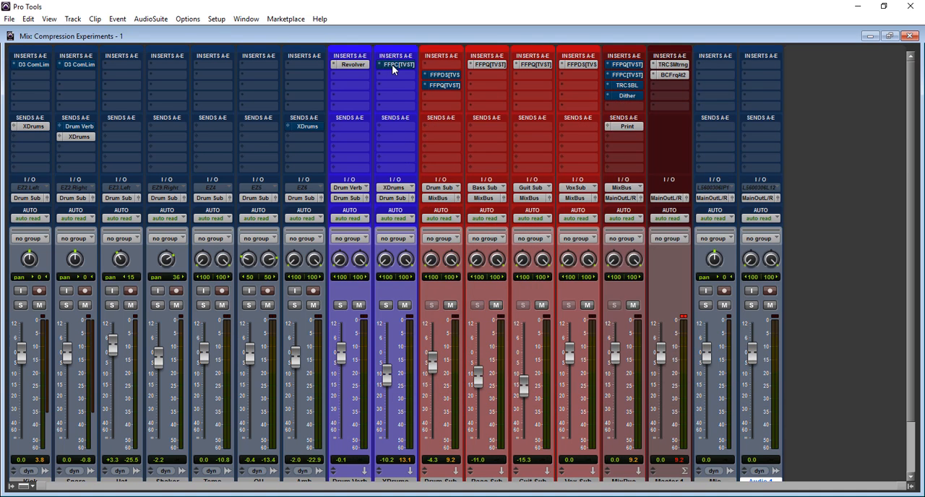
left_click(391, 65)
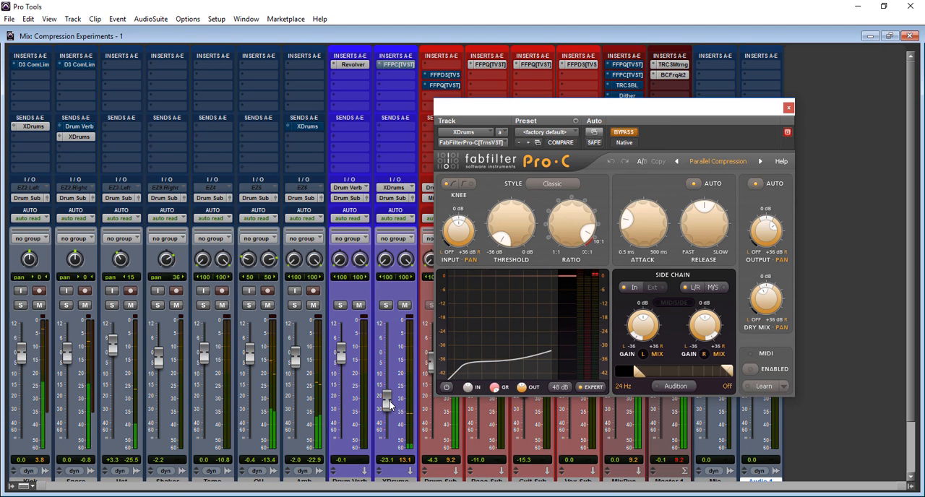
left_click_drag(389, 405, 389, 442)
left_click(624, 133)
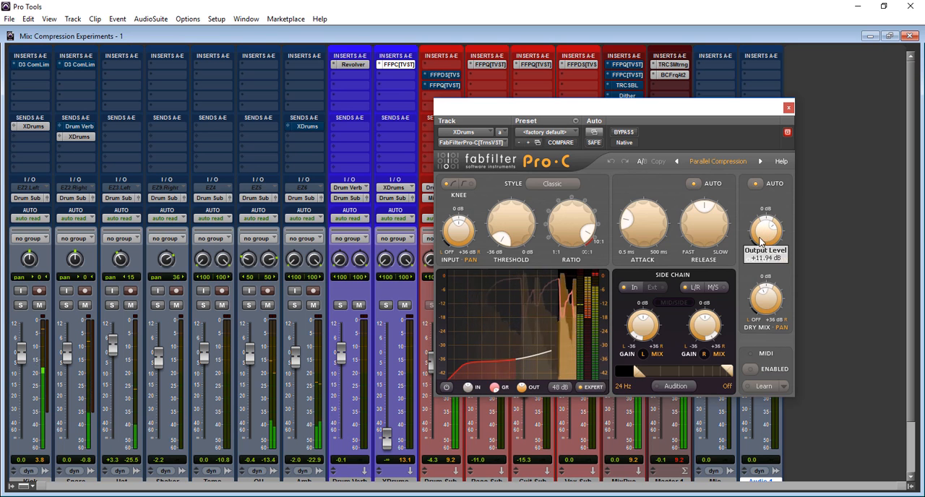
left_click_drag(766, 224, 766, 229)
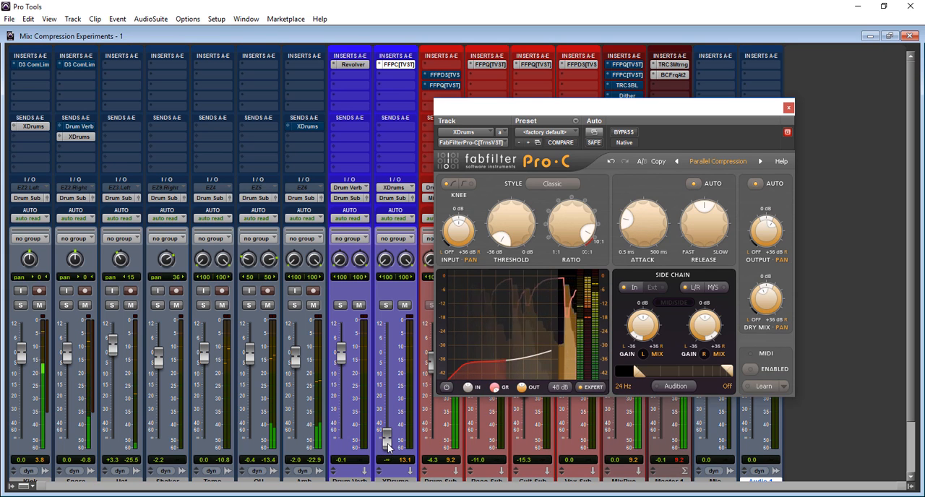
Raise the XDrums fader to -16.9 dB and compare the parallel compression against bypass, leaving the compressor active.
left_click_drag(388, 448, 389, 394)
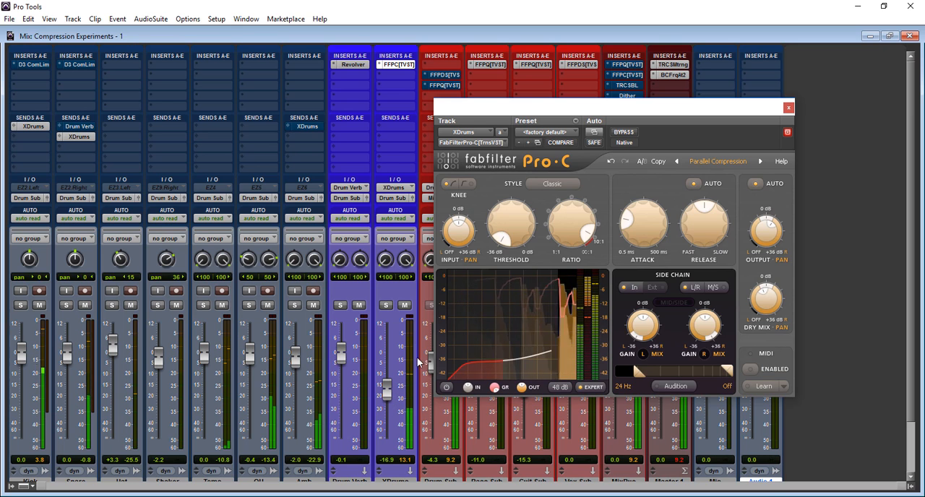
left_click(623, 134)
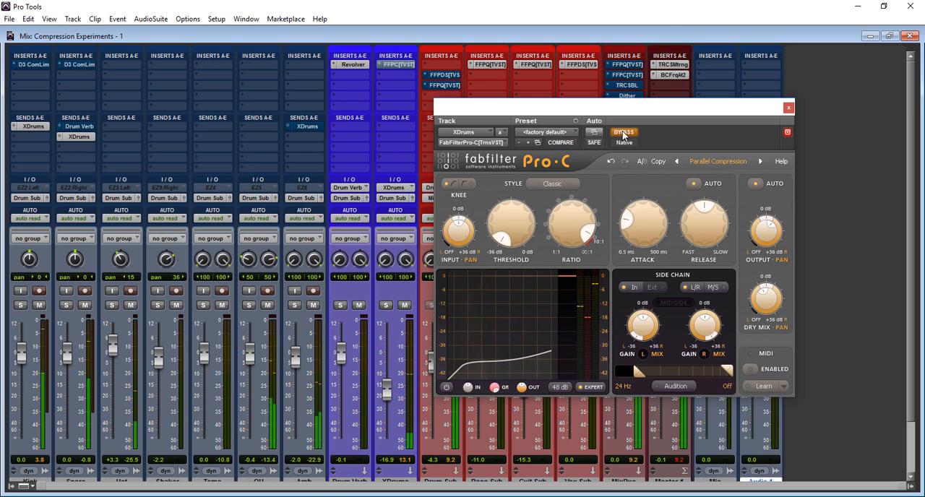
left_click(622, 133)
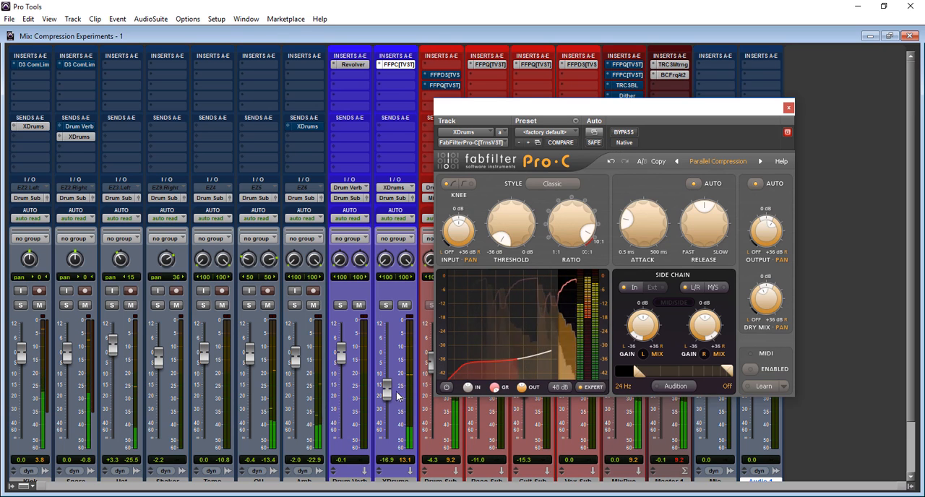
Raise the XDrums fader to -7.8 dB, compare the active compressor with bypass, and close the Pro-C window.
left_click_drag(386, 391, 386, 370)
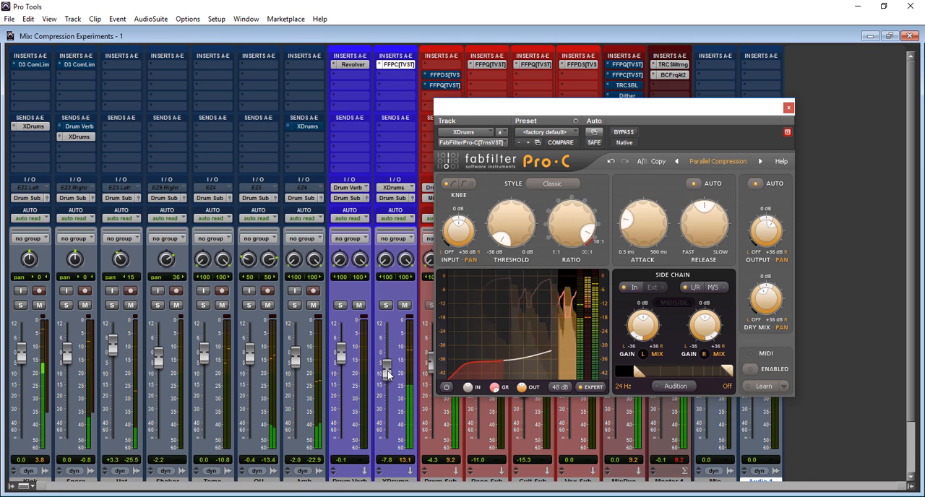
left_click(625, 133)
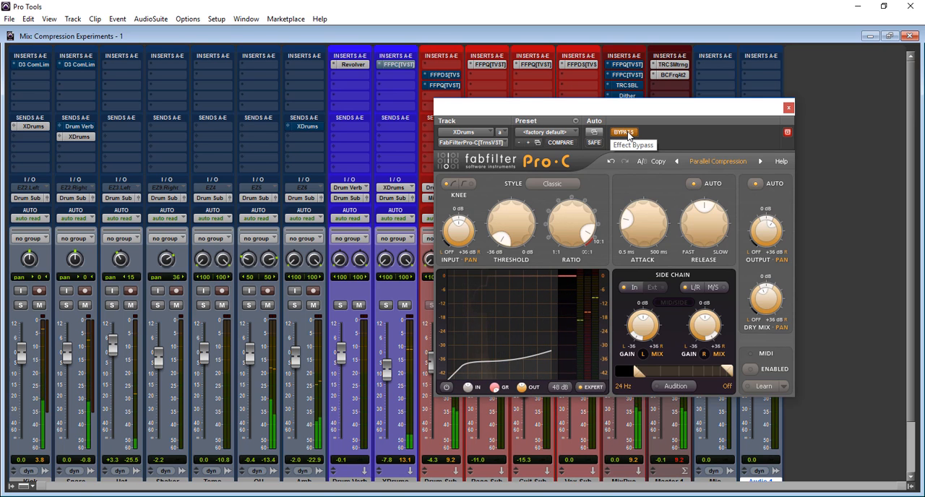
left_click(625, 133)
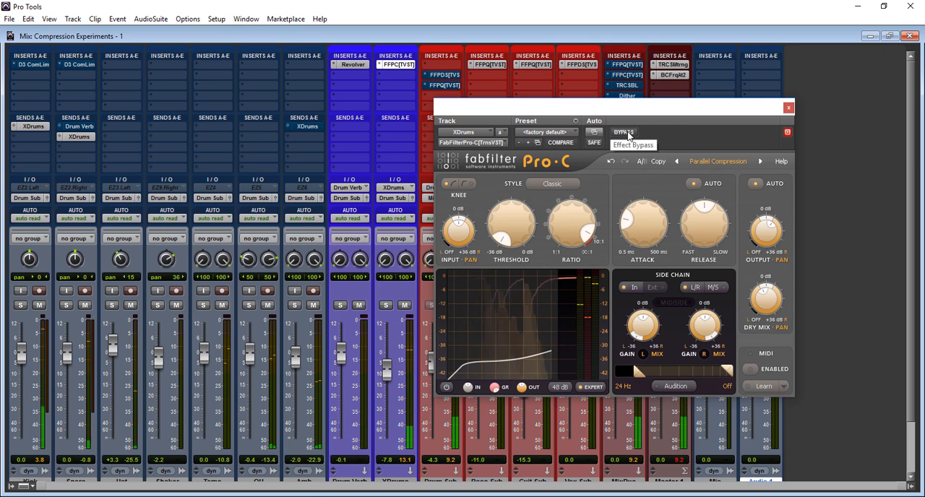
left_click_drag(710, 107, 786, 164)
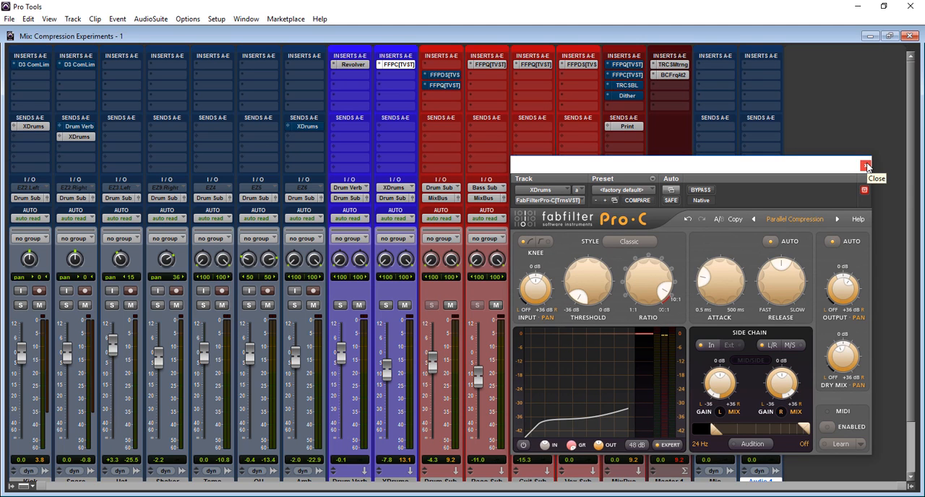
left_click(866, 165)
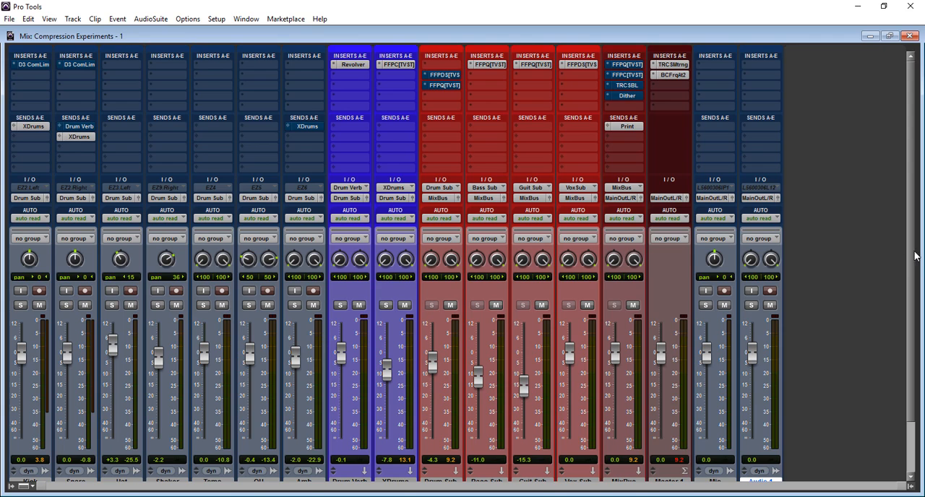
Show and widen the track list, and make the hidden Bass_17 and X Bass tracks visible in the mixer.
mouse_move(911, 254)
left_mouse_down()
mouse_move(911, 291)
mouse_move(912, 260)
left_mouse_up()
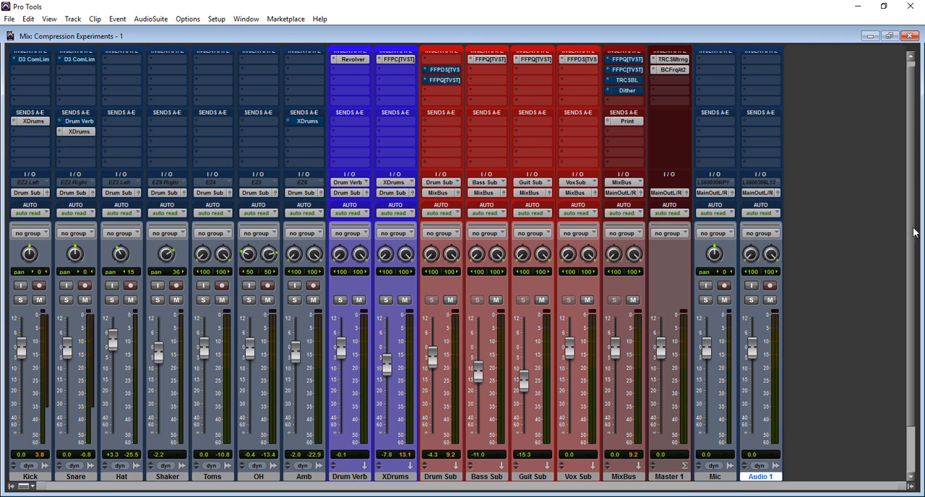
scroll(912, 230, "up", 1)
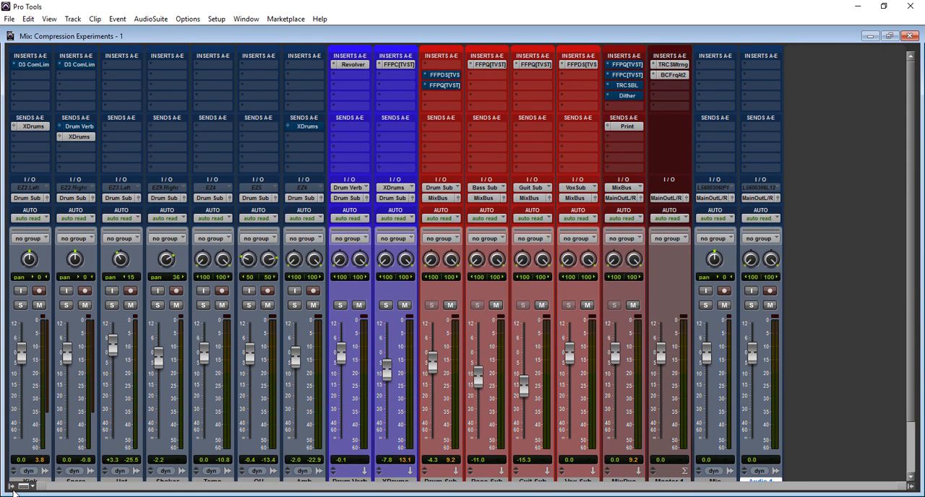
left_click(11, 486)
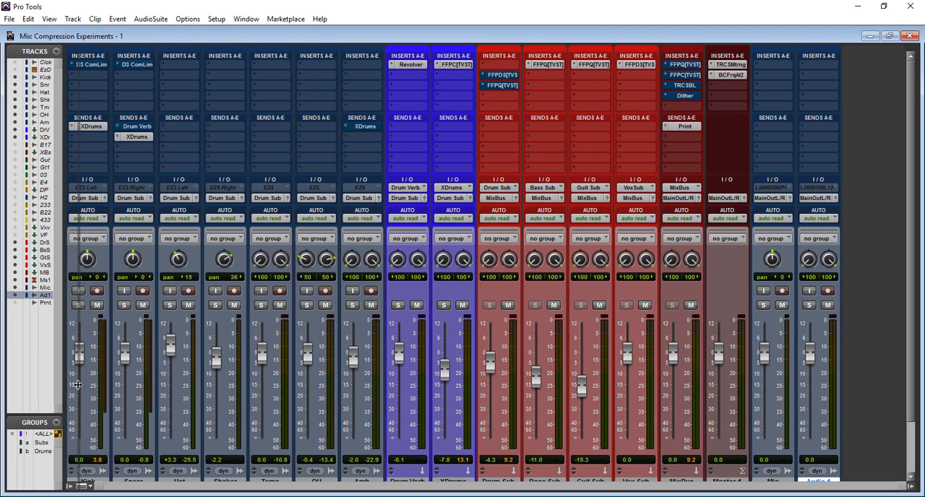
left_click_drag(62, 387, 87, 385)
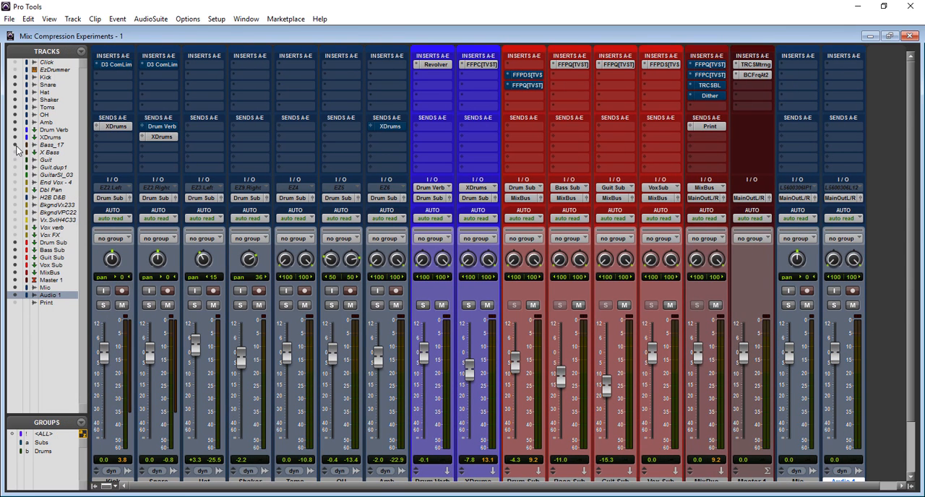
left_click(16, 147)
left_click(15, 153)
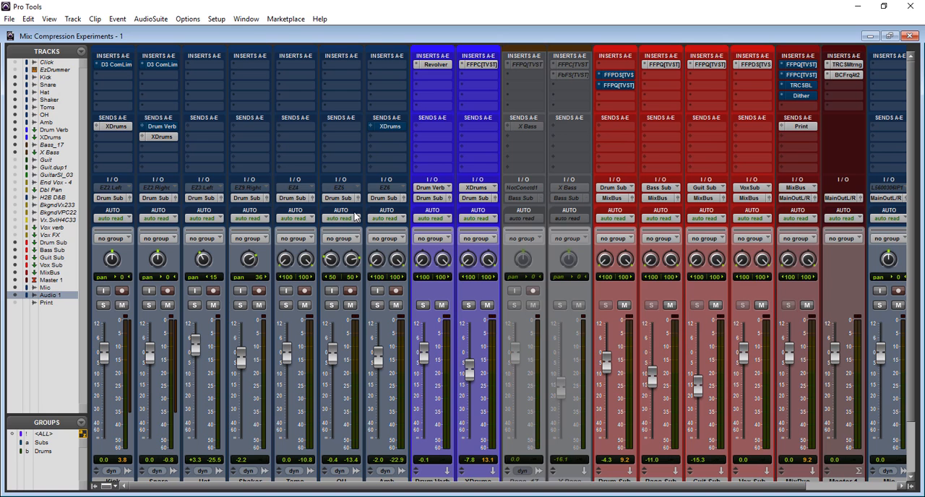
Select the Bass_17 and X Bass tracks together and make both active.
left_click_drag(909, 251, 914, 293)
left_click(536, 434)
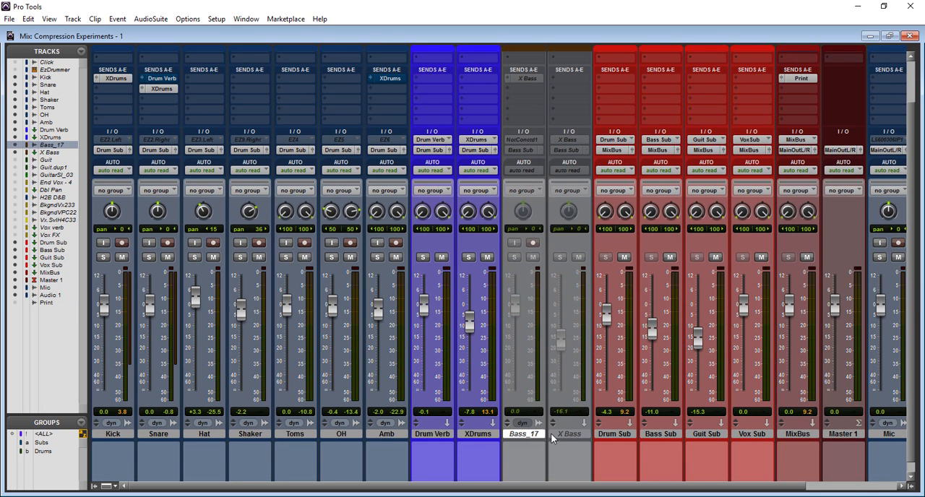
left_click(554, 433, "shift")
right_click(555, 434)
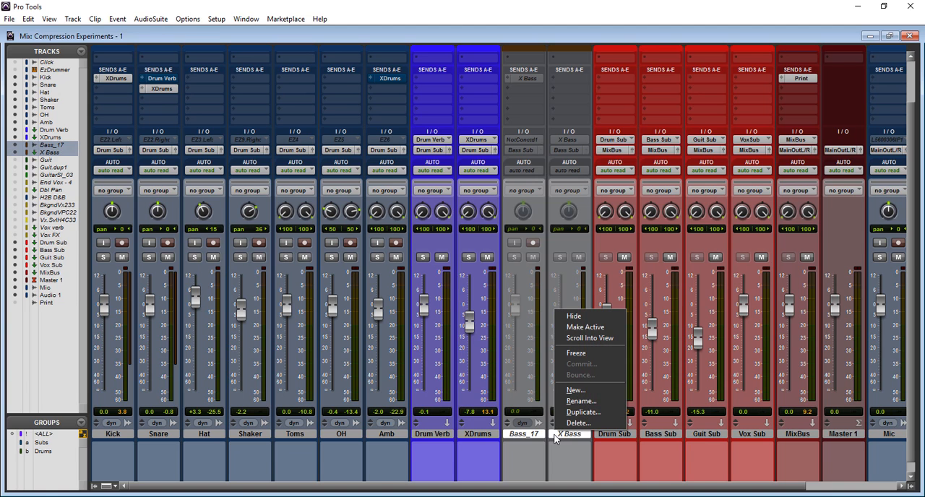
left_click(585, 327)
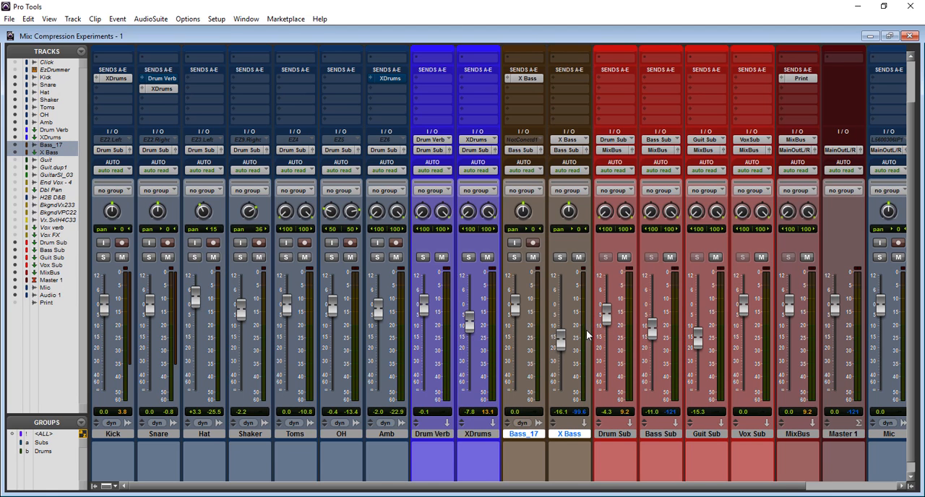
Solo the Bass_17 track and start playback.
left_click(514, 257)
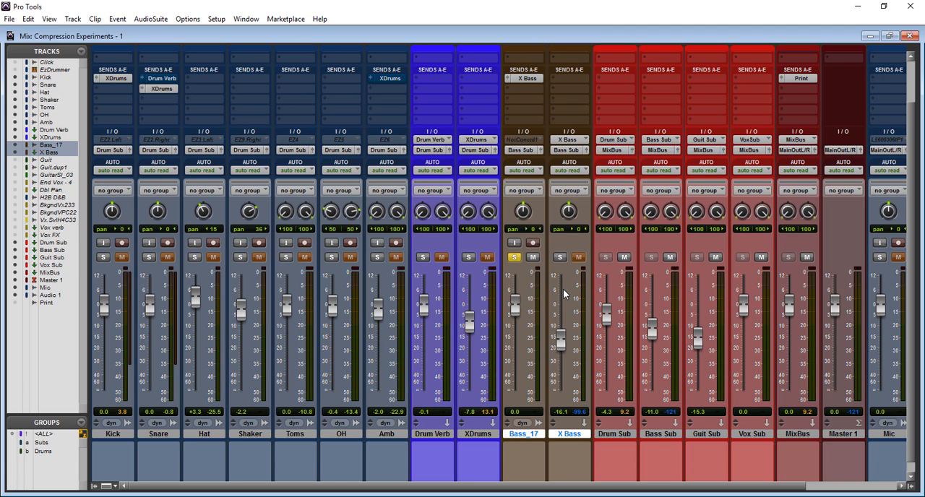
key("space")
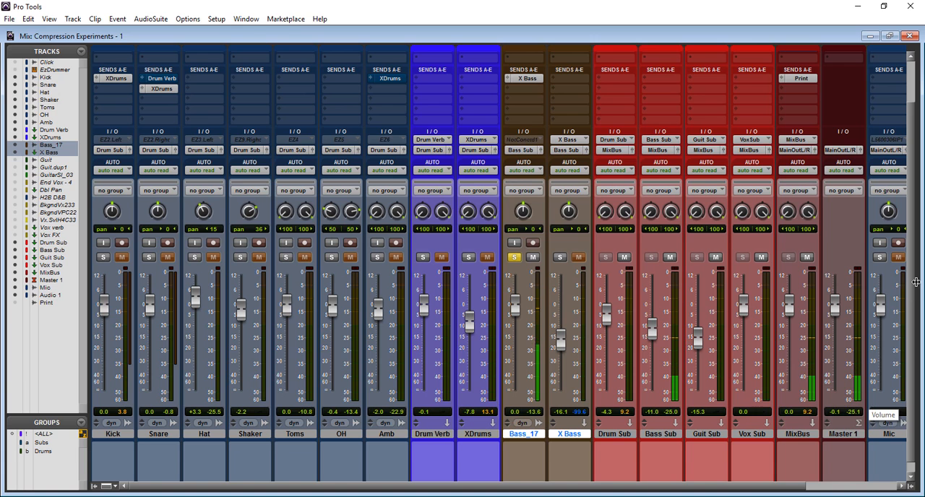
Inspect the Pro-Q equalizer in Bass_17's first insert slot and close its window.
scroll(909, 285, "up", 2)
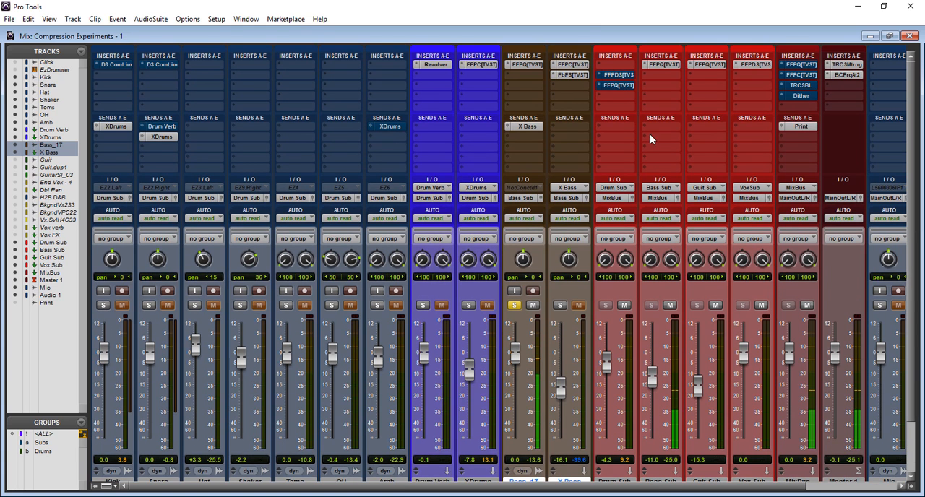
left_click(527, 64)
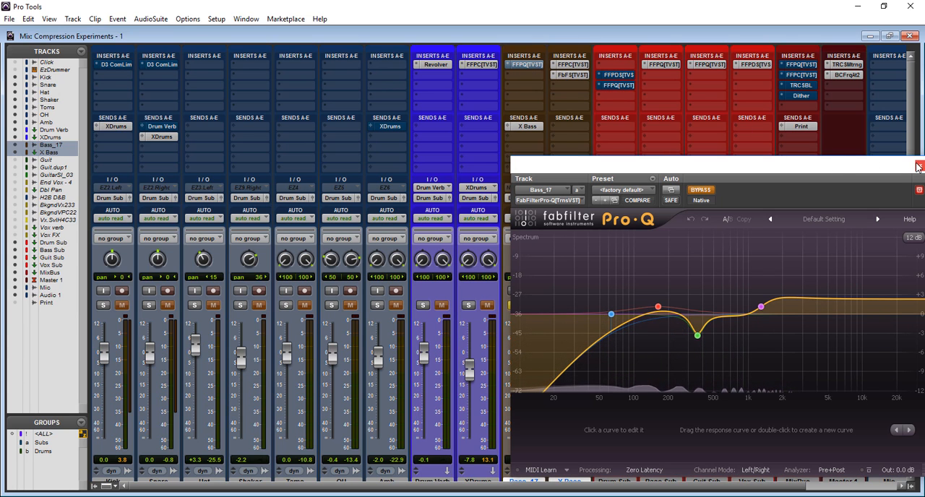
left_click(919, 166)
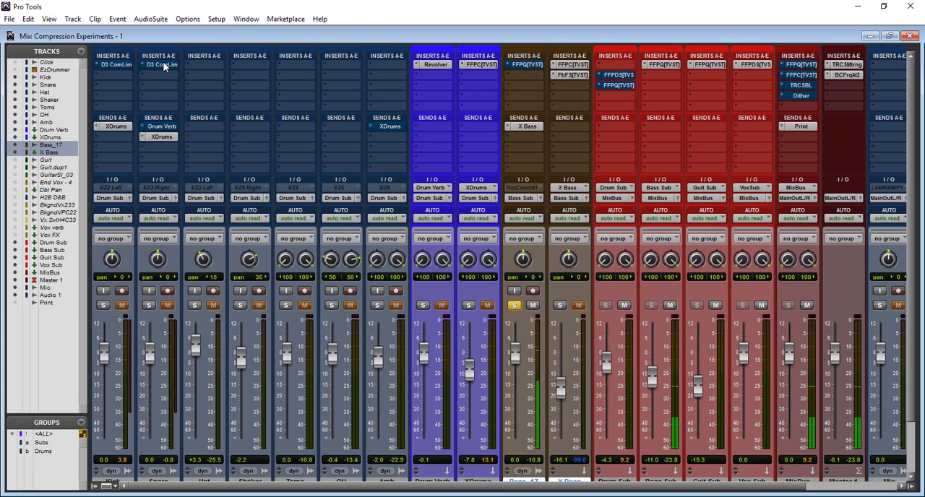
Move the Dyn3 Compressor/Limiter from the Snare track to Bass_17's second insert slot, take it out of bypass and show its controls.
left_click_drag(165, 65, 525, 80)
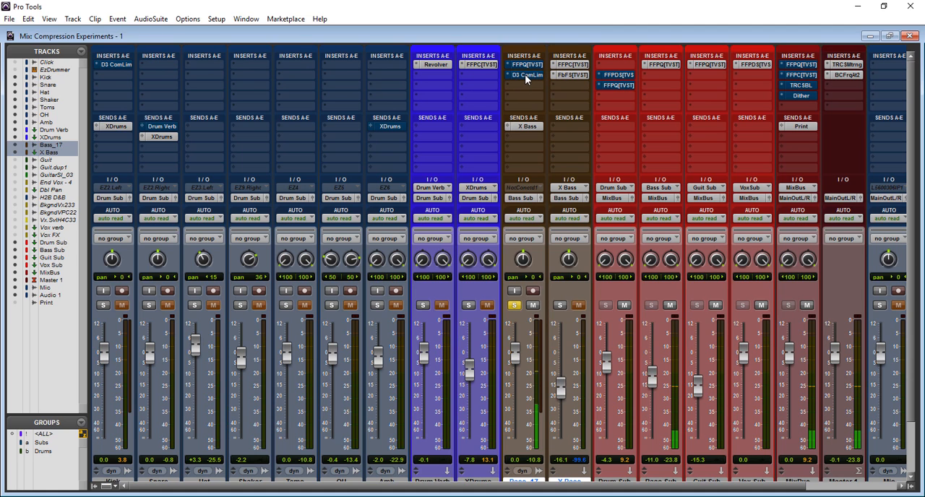
right_click(526, 80)
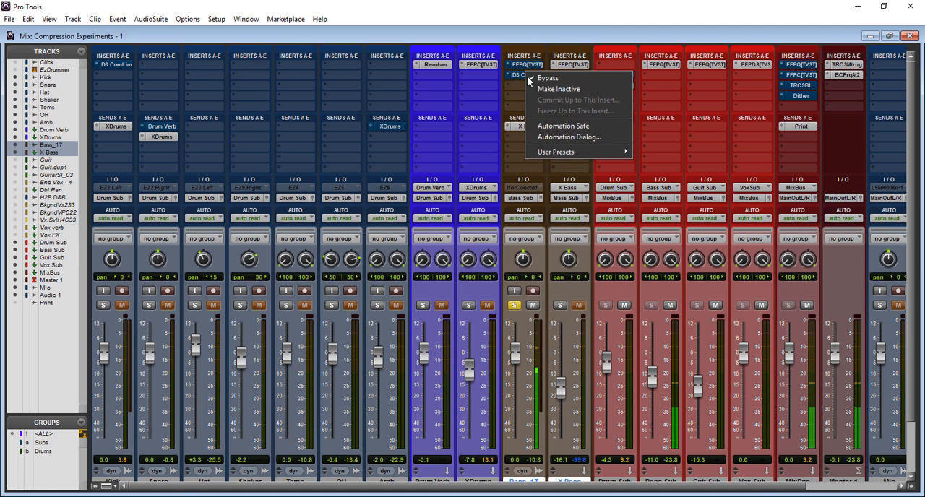
left_click(533, 80)
left_click(526, 76)
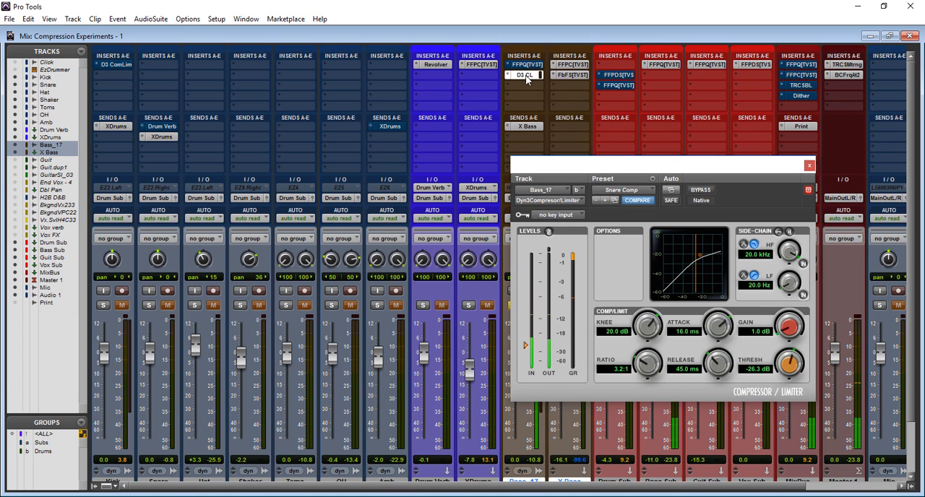
Load the Bass Guitar preset in the Bass_17 compressor and bypass it to hear the uncompressed bass.
left_click(653, 191)
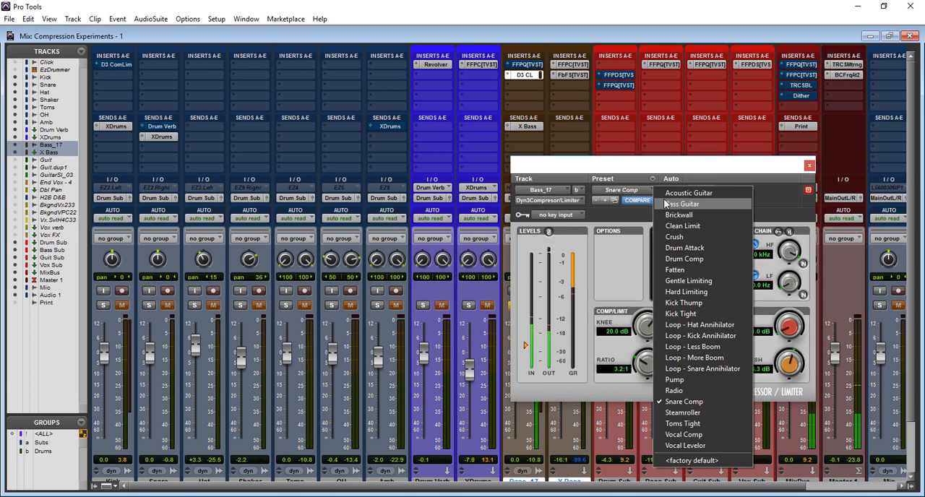
left_click(666, 204)
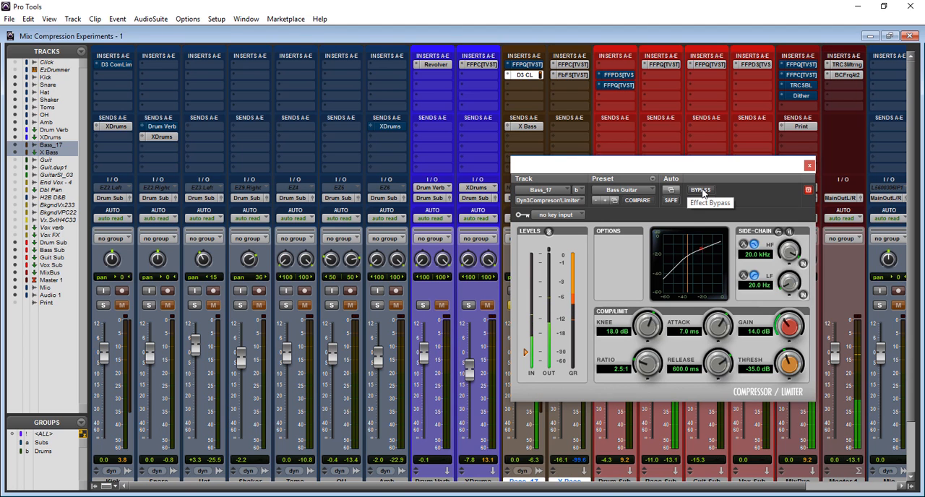
left_click(700, 190)
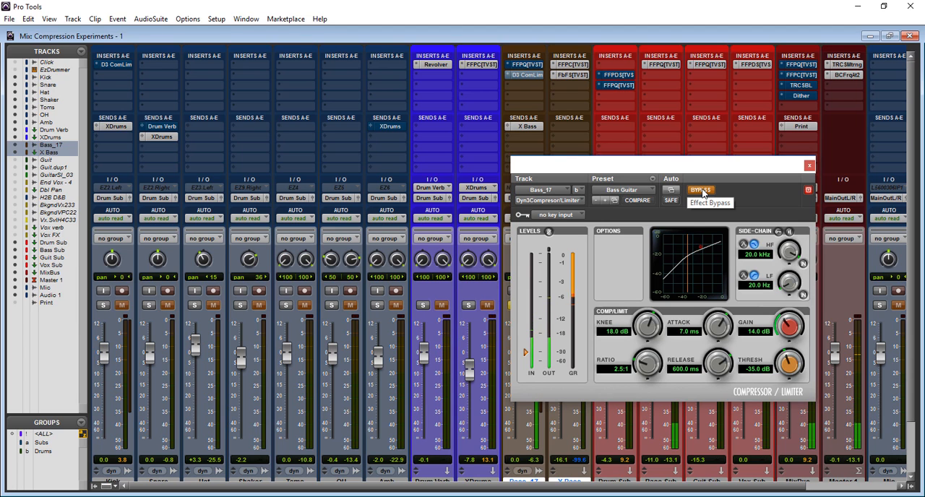
Take the Bass_17 compressor out of bypass, set its gain to 10.6 dB and toggle bypass to compare the levels.
left_click(702, 192)
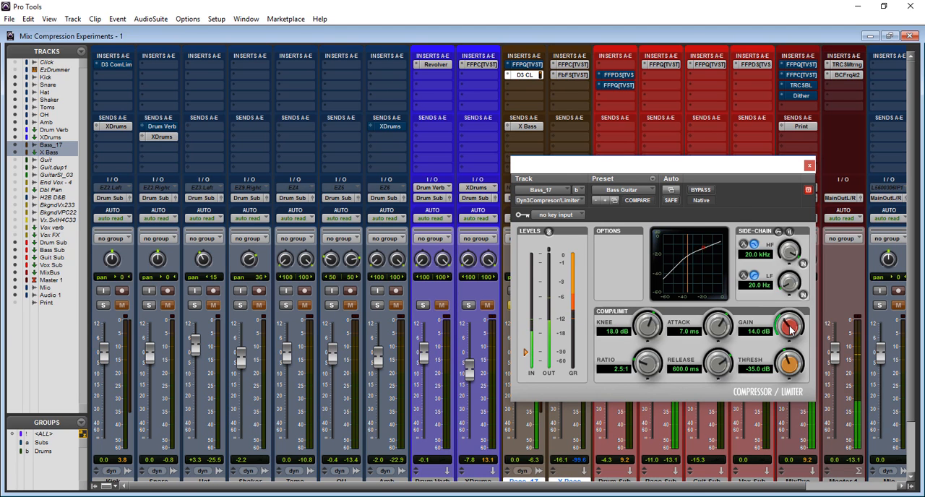
mouse_move(791, 329)
left_mouse_down()
mouse_move(752, 330)
mouse_move(786, 329)
left_mouse_up()
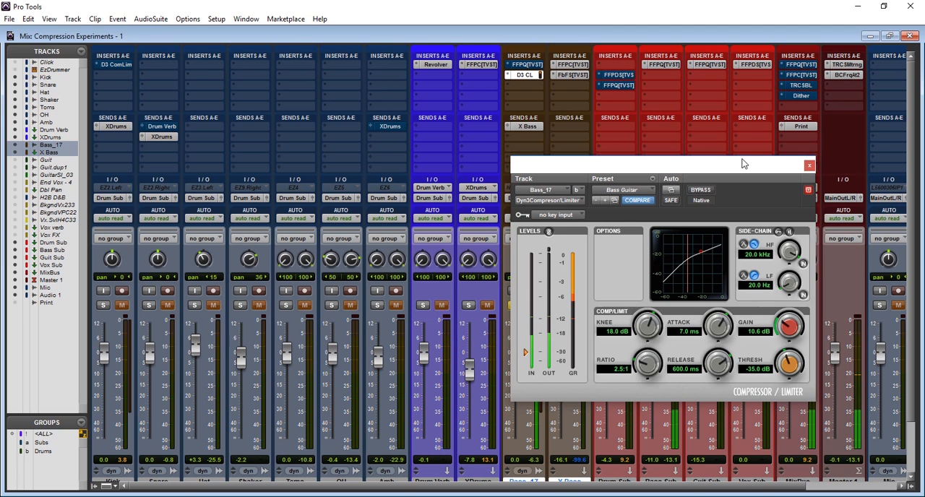
left_click(701, 190)
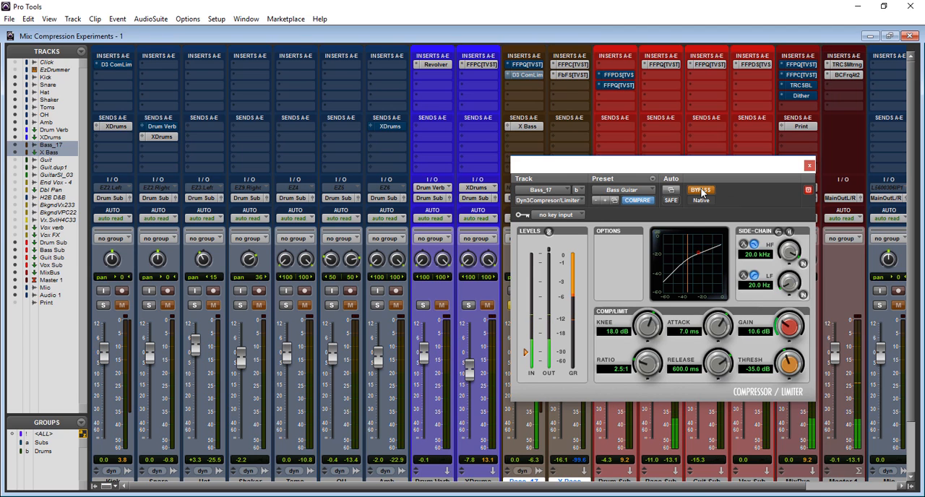
left_click(701, 190)
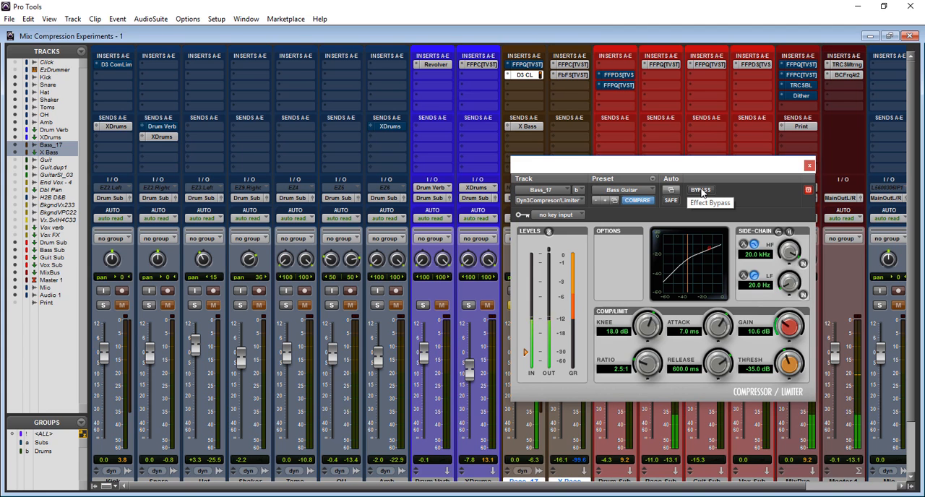
left_click(701, 190)
left_click(701, 191)
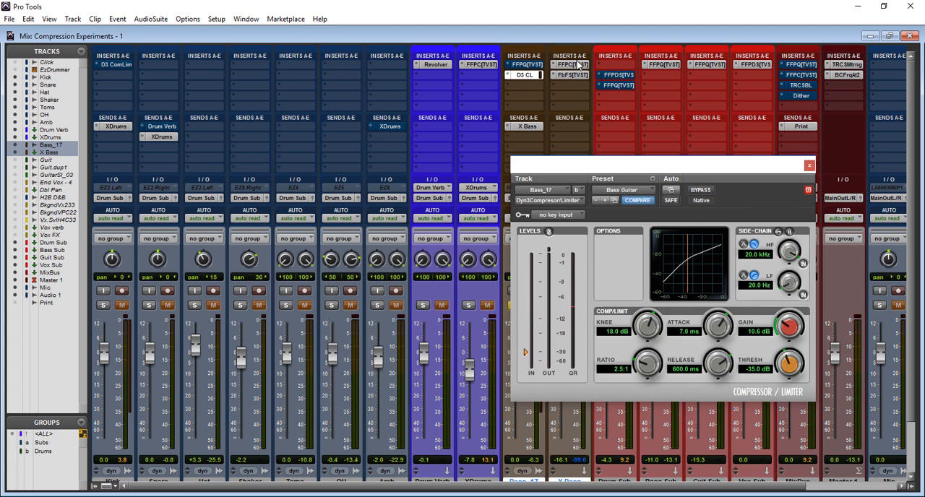
Bypass the Bass_17 compressor and solo X Bass with its fader pulled all the way down.
left_click(520, 77, "ctrl")
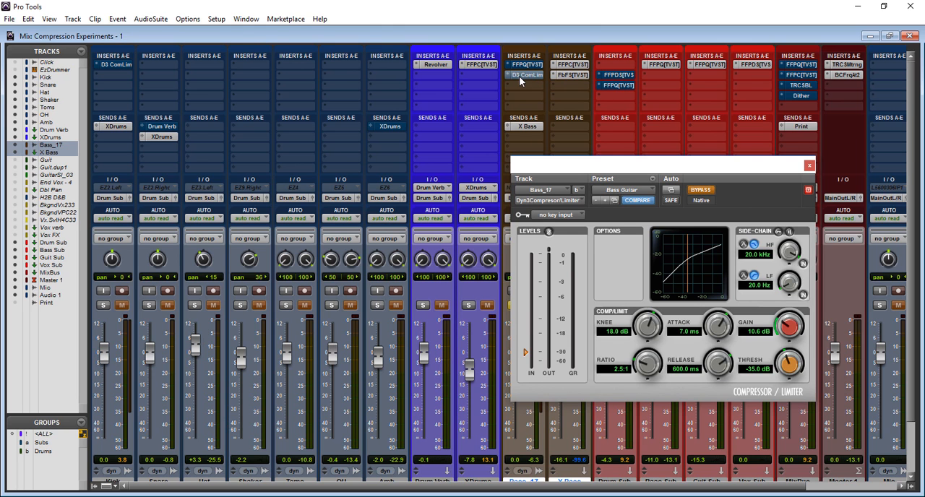
left_click_drag(628, 171, 289, 147)
left_click(561, 305)
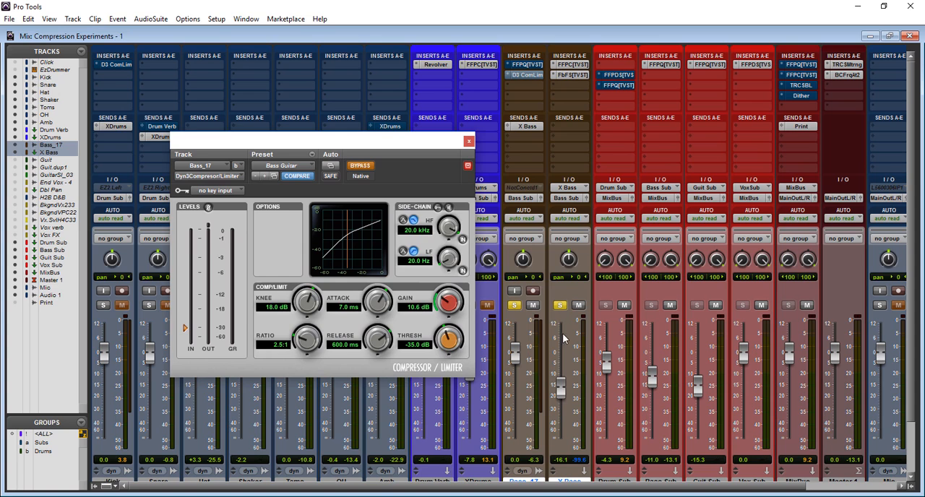
left_click_drag(560, 388, 557, 493)
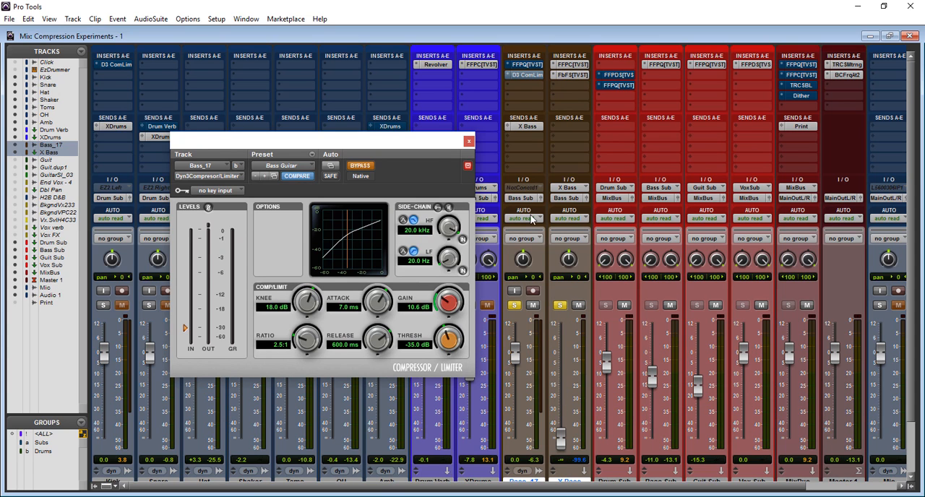
left_click(469, 141)
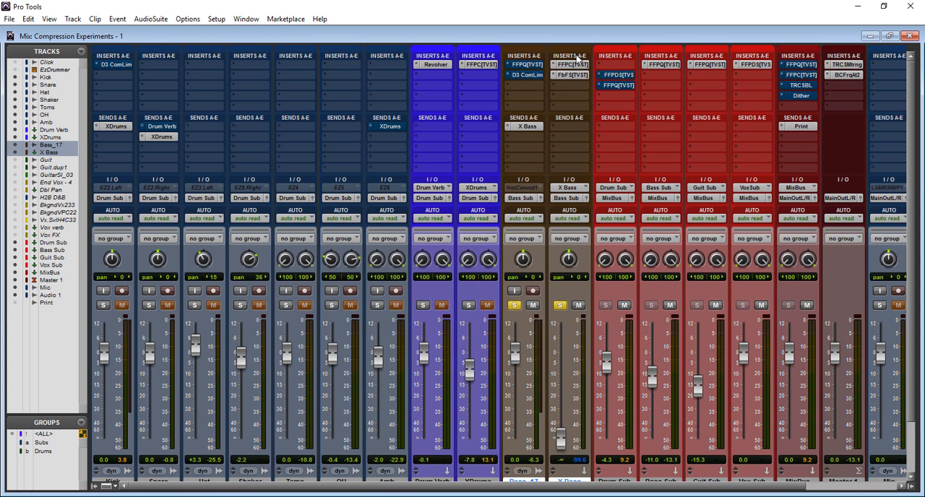
Inspect the FabFilter Pro-C and Saturn plug-ins in the X Bass inserts.
left_click(574, 65)
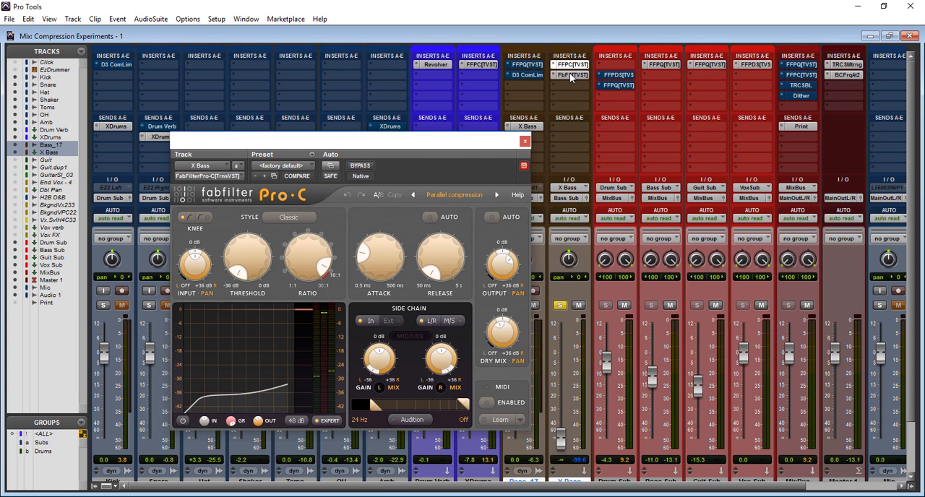
left_click(571, 75)
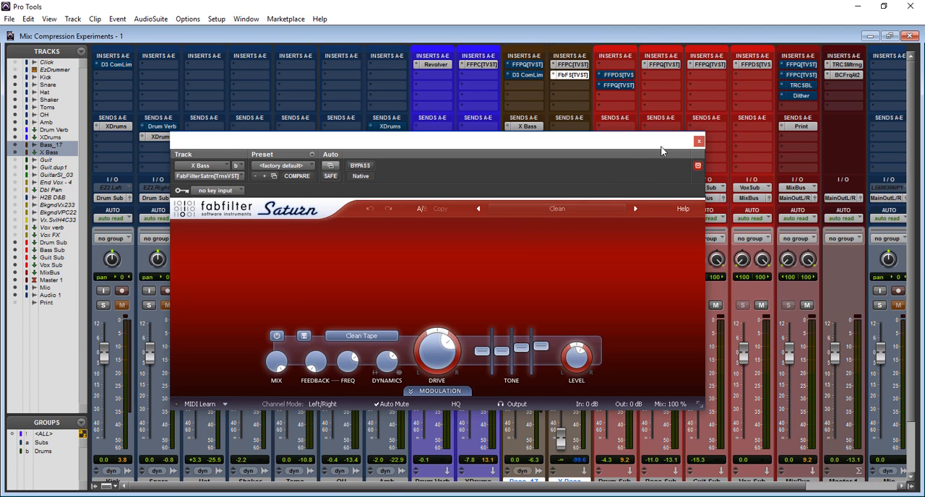
left_click(698, 141)
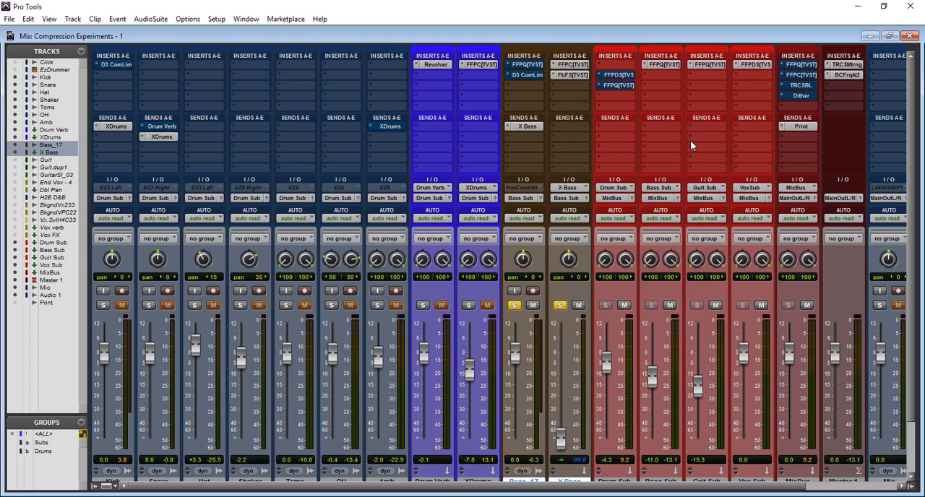
Bypass Saturn on X Bass, show Pro-C with its Parallel compression preset and toggle Pro-C's bypass off and on.
left_click(571, 76, "ctrl")
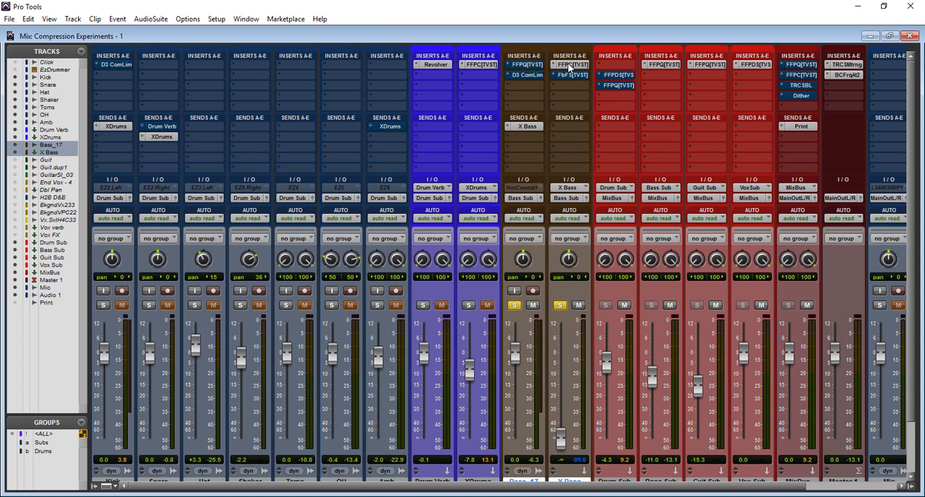
left_click(569, 65)
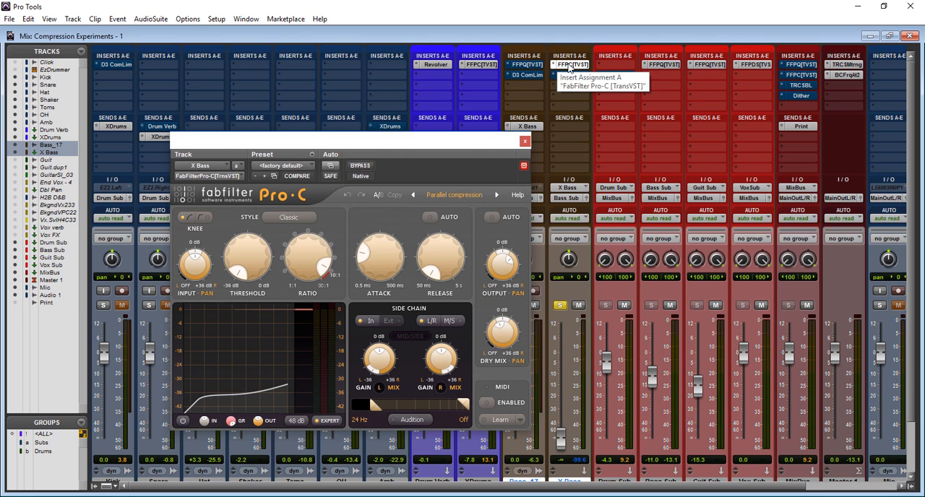
left_click(360, 166)
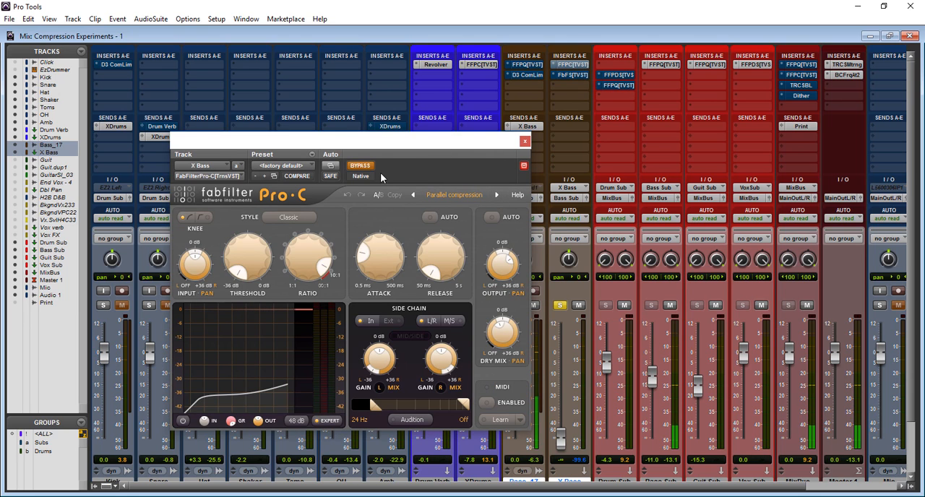
left_click(363, 167)
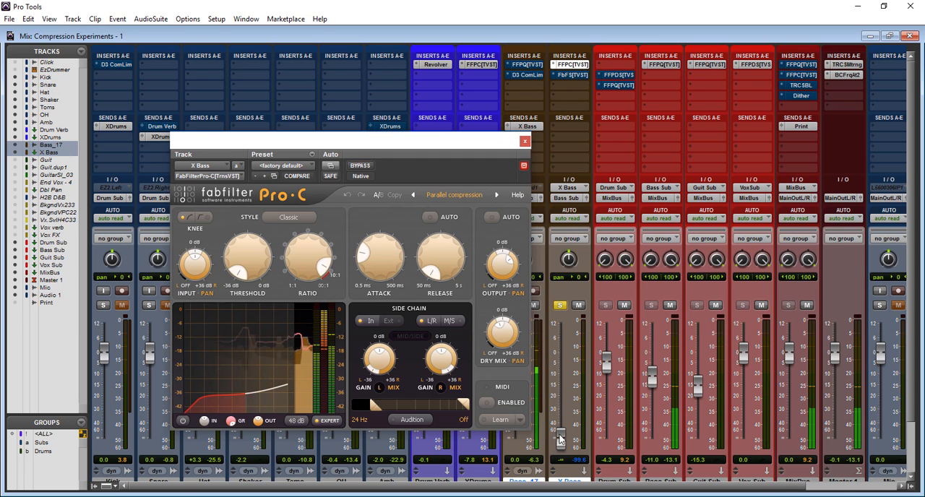
Blend X Bass under the dry bass with its fader at about -10.5 dB, adjusting Pro-C's output and checking the effect with mute.
left_click_drag(561, 439, 563, 442)
left_click_drag(563, 438, 565, 383)
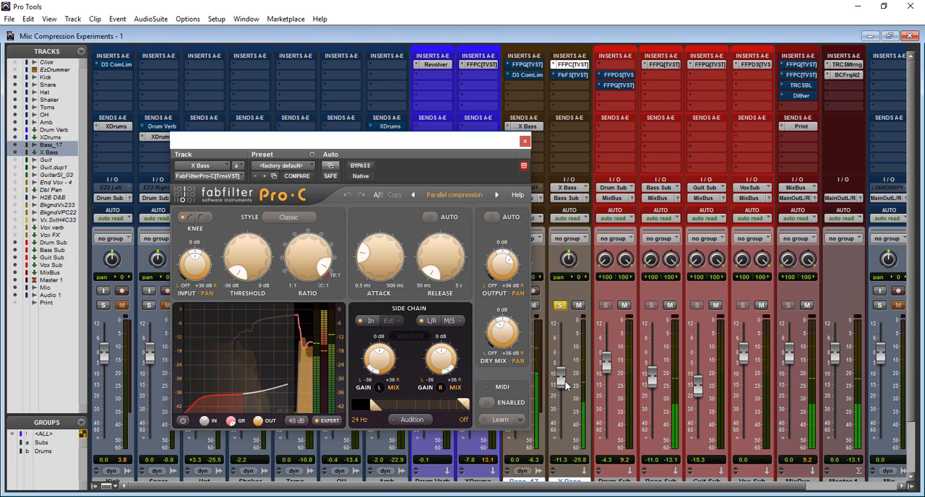
left_click_drag(563, 383, 561, 381)
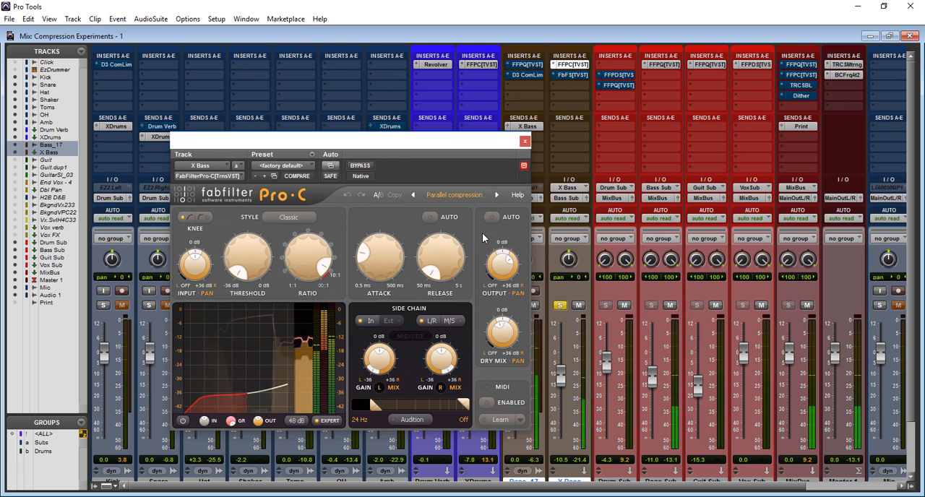
left_click_drag(504, 262, 504, 252)
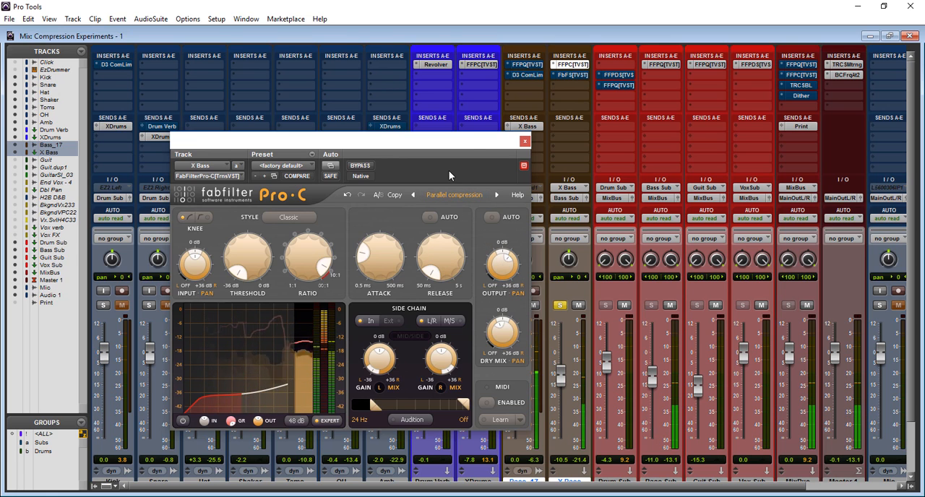
left_click(579, 306)
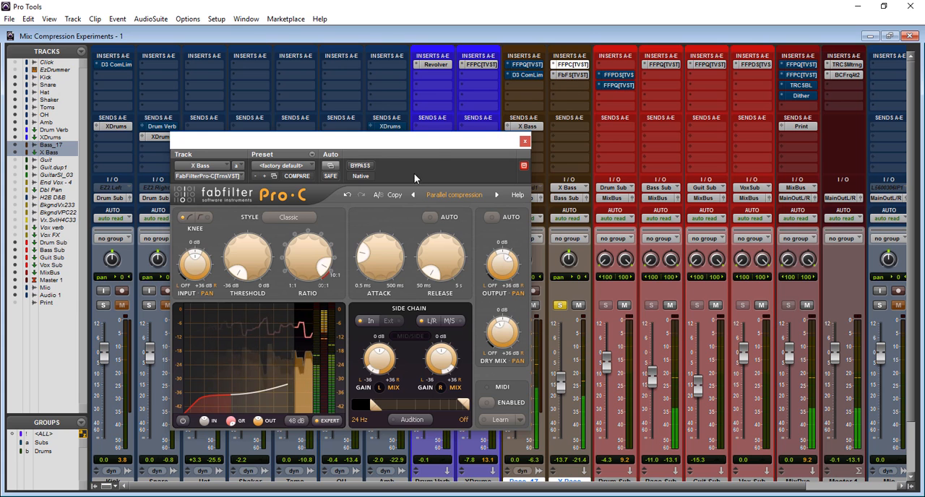
Take Saturn on X Bass out of bypass, view its Clean Tape settings and close its window.
left_click(573, 75)
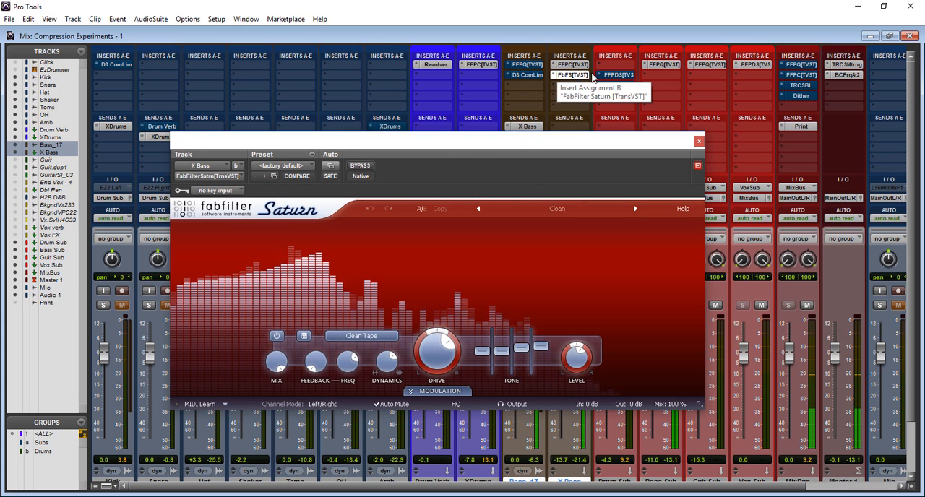
left_click(699, 142)
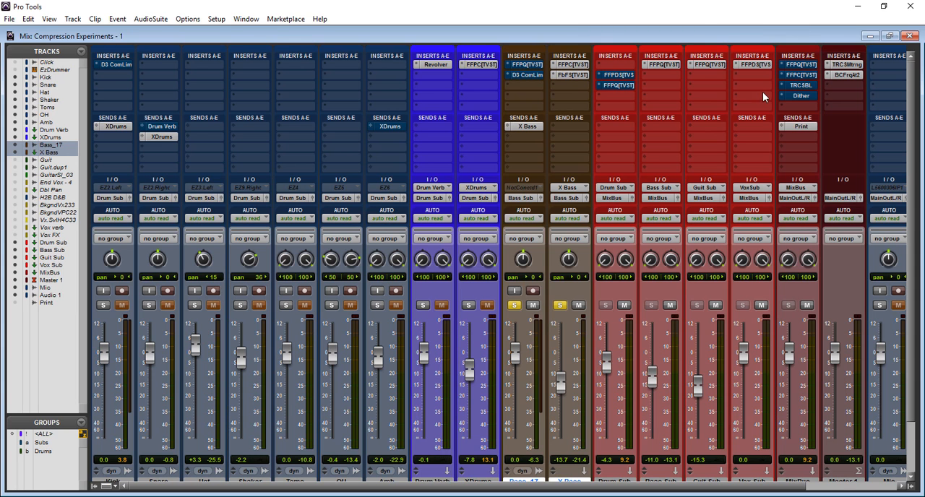
left_click_drag(912, 227, 922, 133)
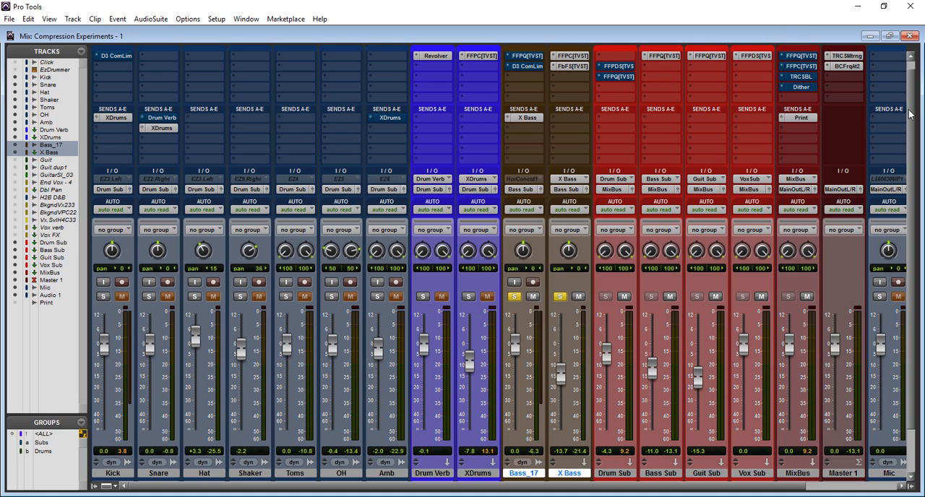
left_click_drag(910, 114, 912, 103)
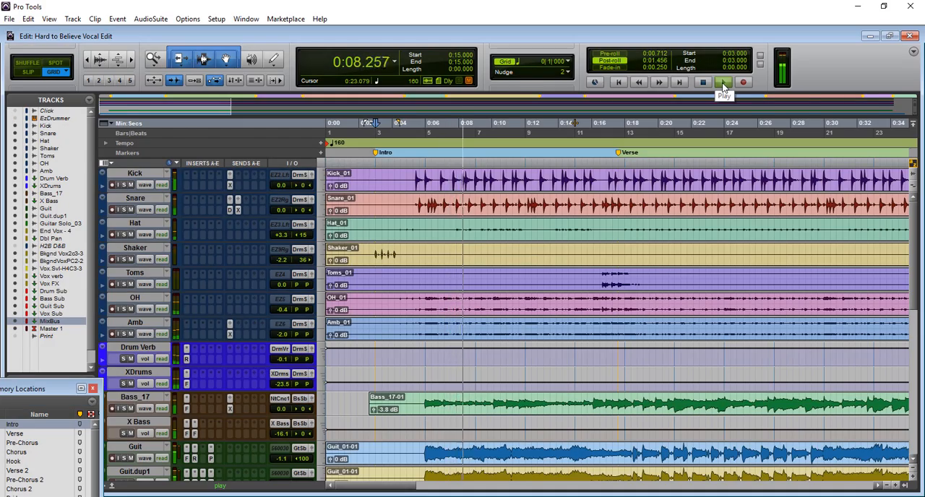
Show the mixer of the Hard to Believe Vocal Edit session during playback.
key("ctrl+equal")
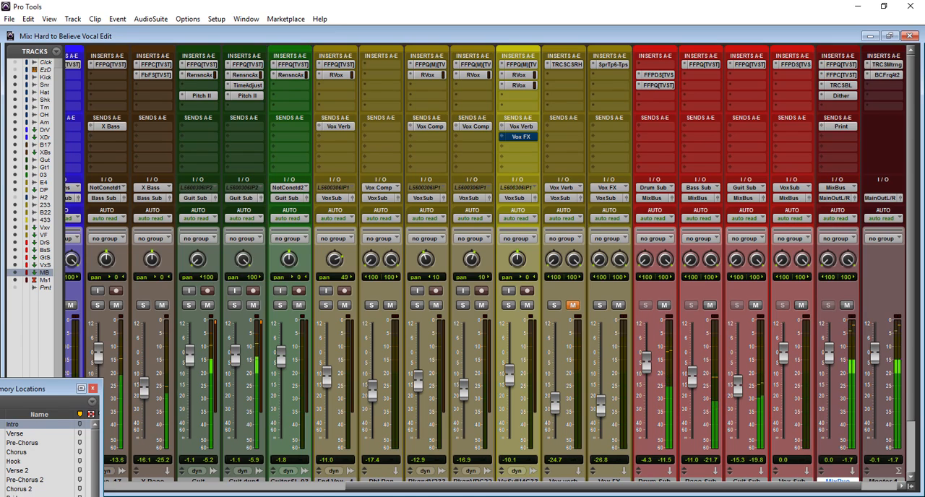